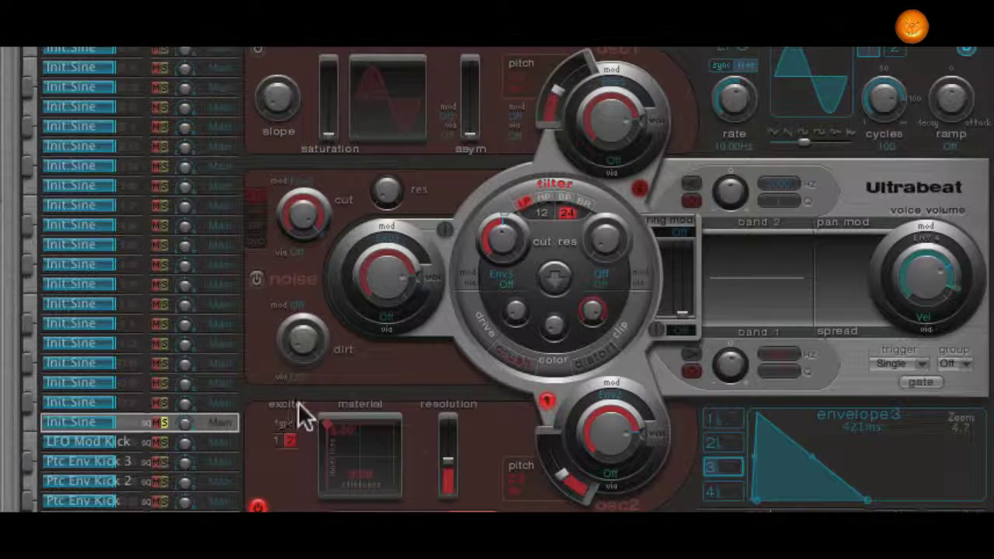
Adjust the Init Sine voice's overall volume and raise oscillator 2's model resolution to maximum.
{"action": "left_click_drag", "start_coordinate": [921, 268], "coordinate": [918, 253]}
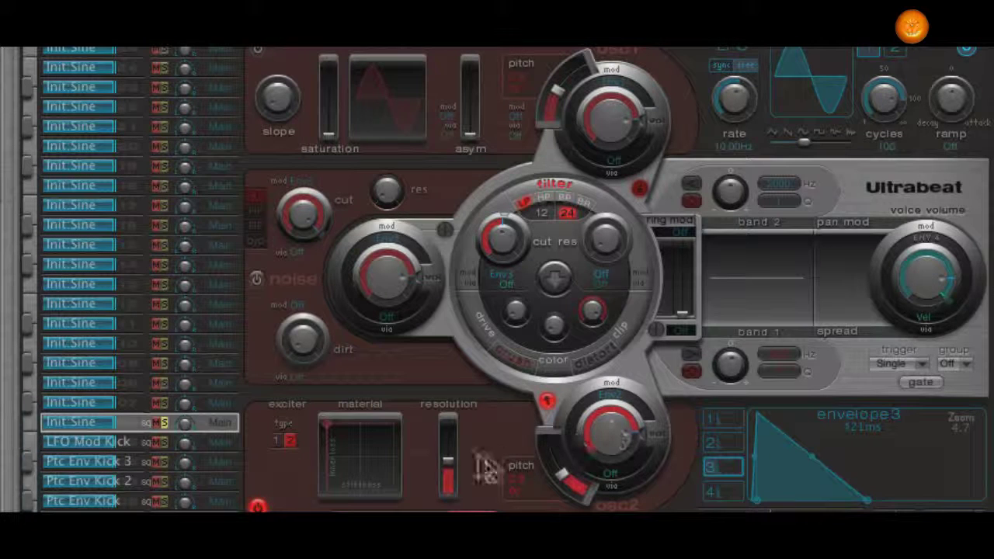
{"action": "left_click_drag", "start_coordinate": [453, 461], "coordinate": [431, 407]}
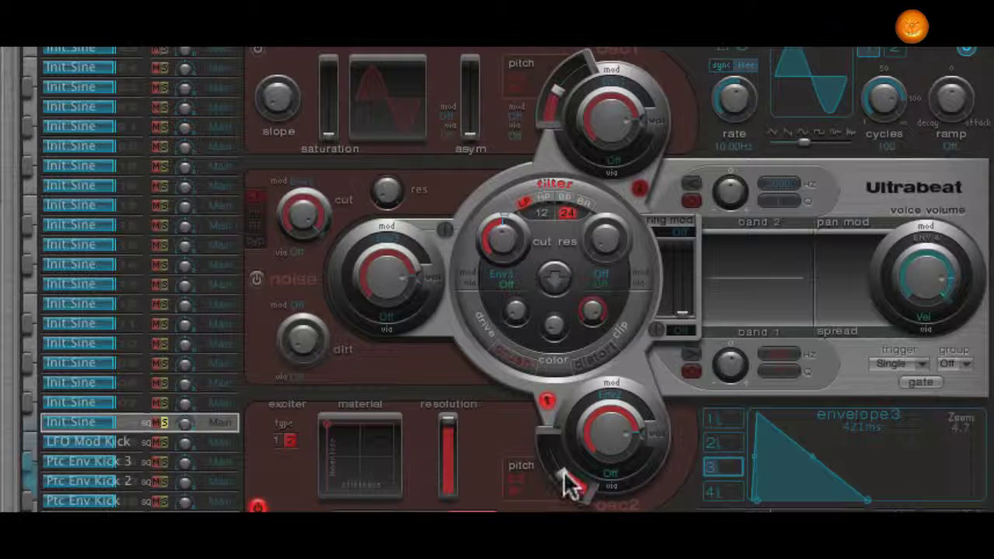
Tune oscillator 2's pitch down to below about 103.8 Hz and adjust its Env2-modulated volume to a low base level with a higher peak.
{"action": "left_click_drag", "start_coordinate": [635, 430], "coordinate": [630, 455]}
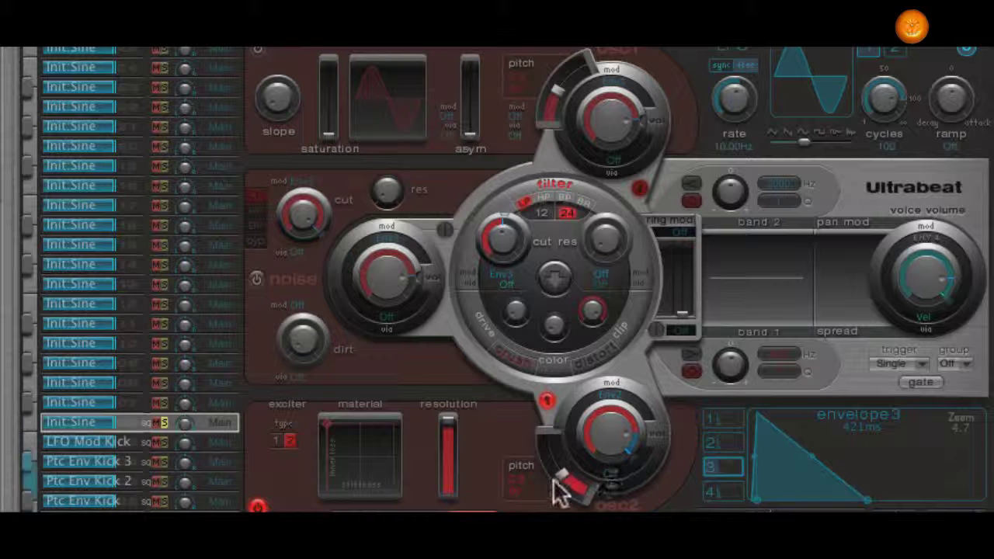
{"action": "left_click_drag", "start_coordinate": [562, 484], "coordinate": [579, 507]}
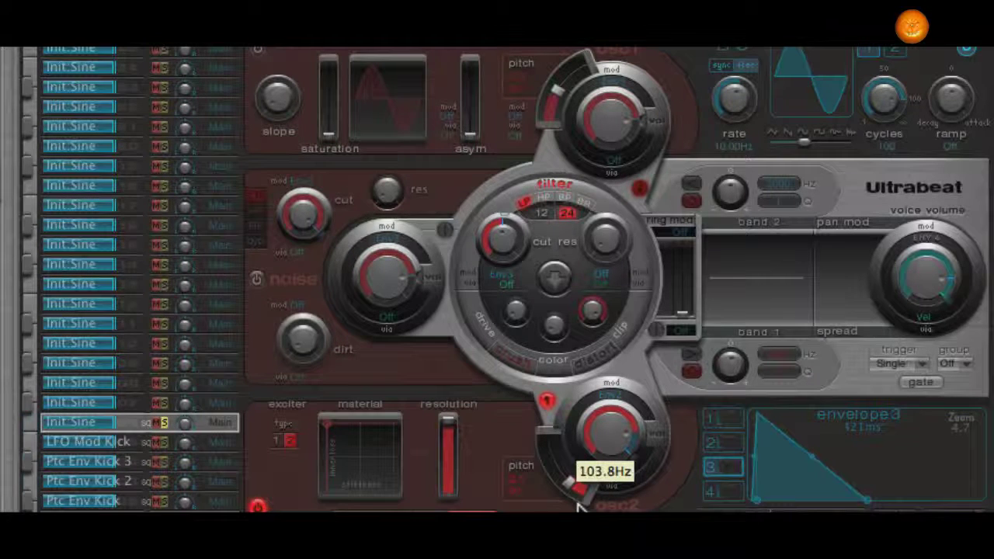
{"action": "left_click_drag", "start_coordinate": [623, 435], "coordinate": [621, 445]}
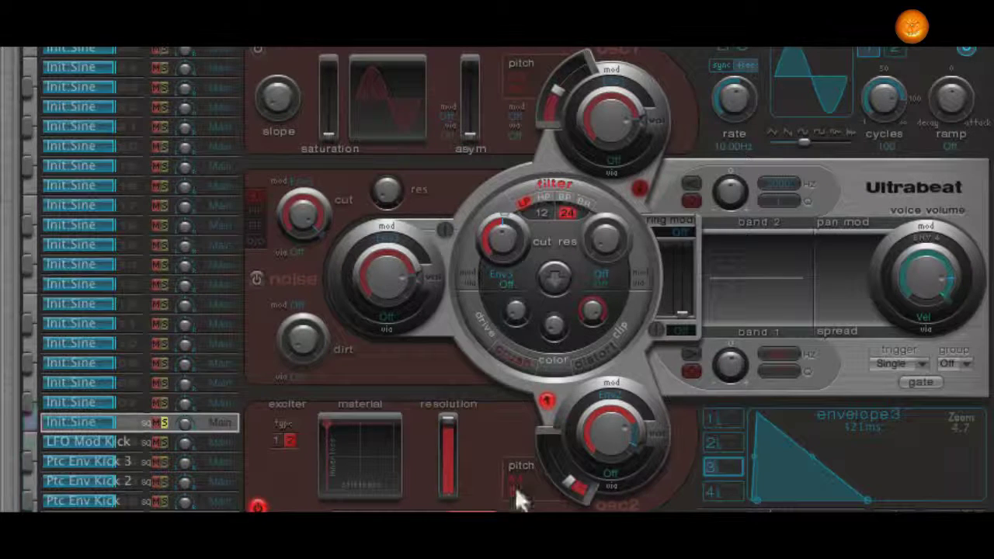
{"action": "left_click_drag", "start_coordinate": [568, 479], "coordinate": [576, 505]}
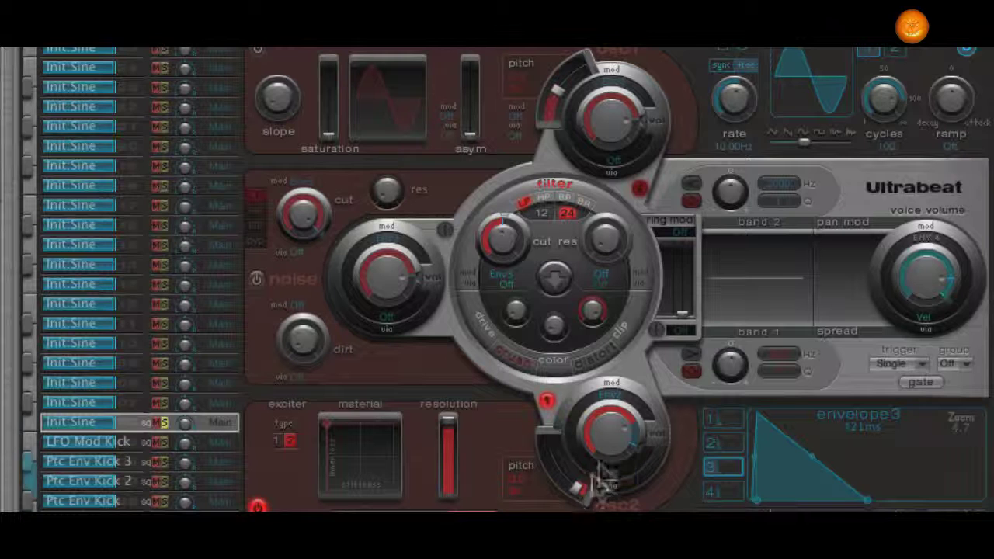
{"action": "left_click_drag", "start_coordinate": [615, 434], "coordinate": [614, 458]}
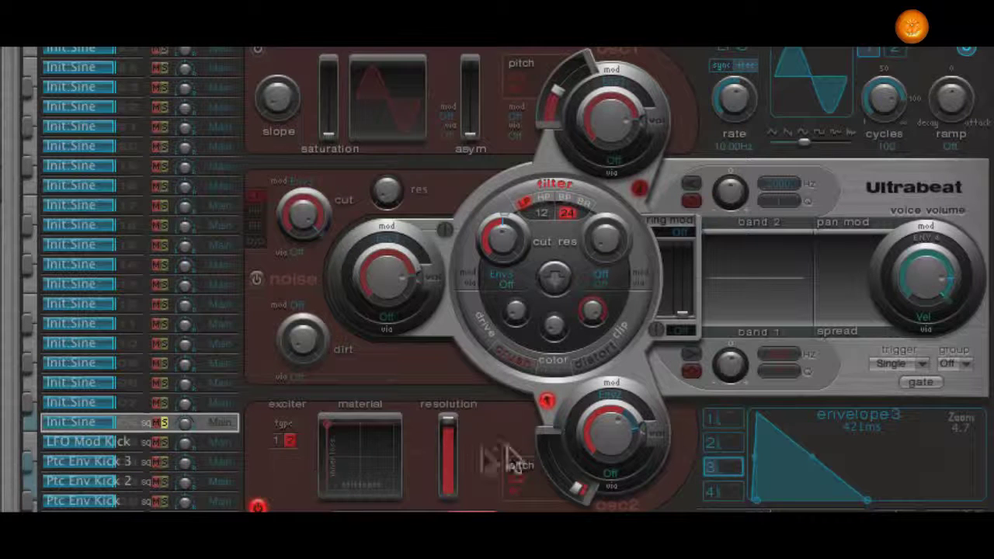
Reshape envelope 2 with an immediate attack and a curved decay, shortening its length to 290 ms.
{"action": "mouse_move", "coordinate": [638, 434]}
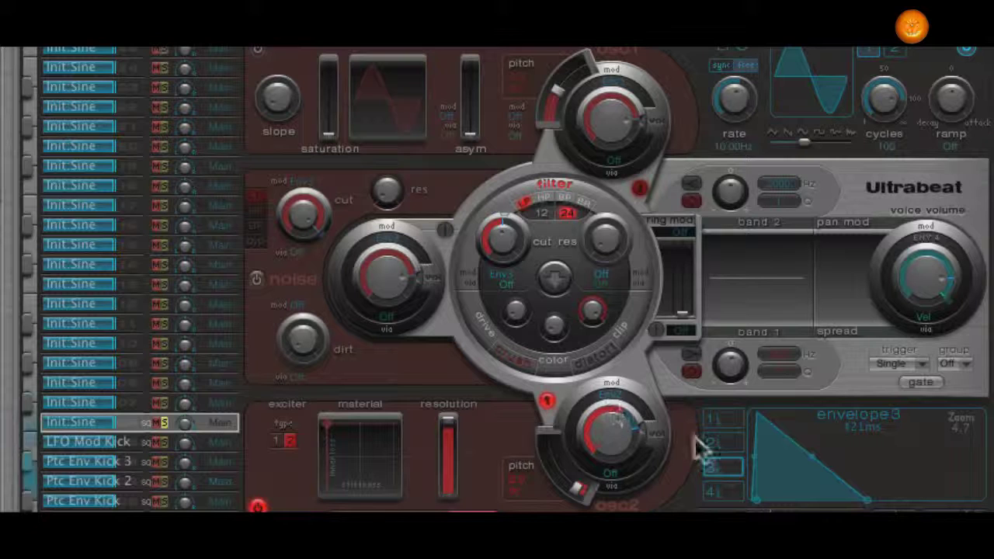
{"action": "left_click", "coordinate": [717, 442]}
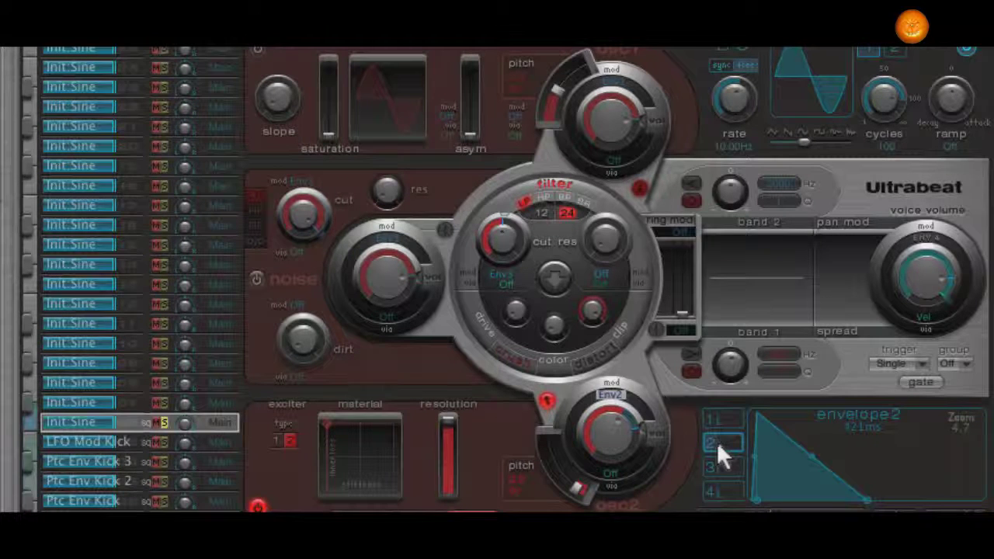
{"action": "left_click_drag", "start_coordinate": [813, 466], "coordinate": [799, 508]}
{"action": "left_click_drag", "start_coordinate": [816, 470], "coordinate": [727, 504]}
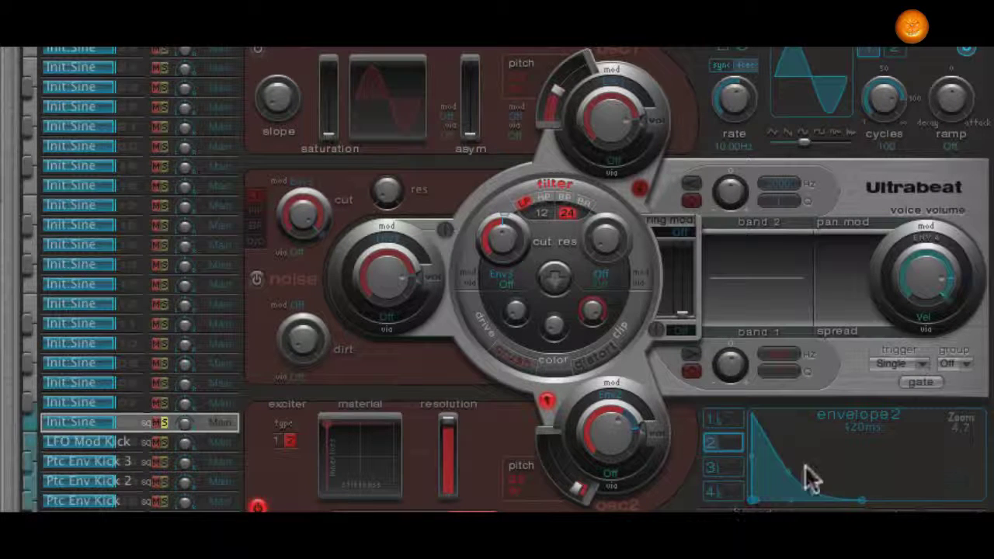
{"action": "left_click_drag", "start_coordinate": [787, 470], "coordinate": [791, 446]}
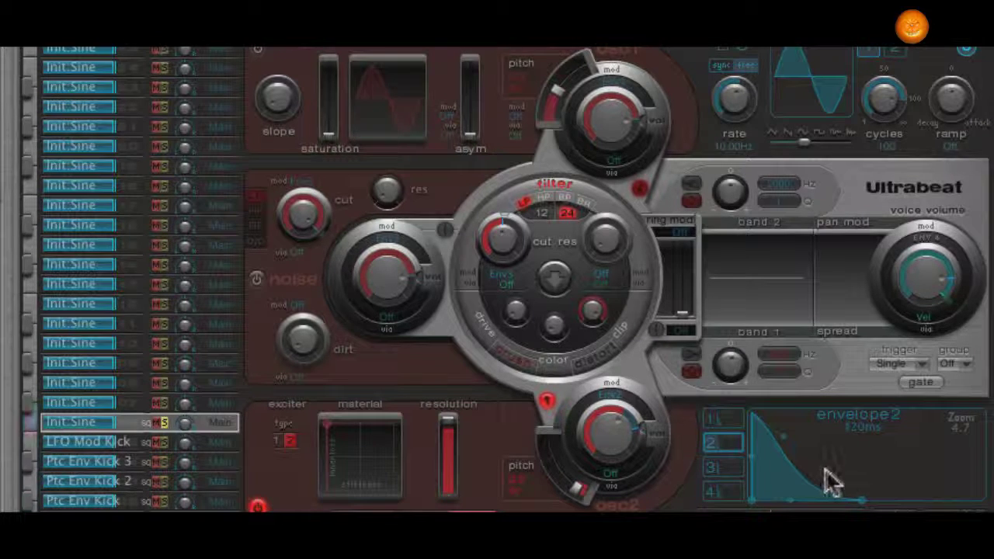
{"action": "mouse_move", "coordinate": [864, 502]}
{"action": "mouse_move", "coordinate": [863, 502]}
{"action": "left_mouse_down"}
{"action": "mouse_move", "coordinate": [816, 505]}
{"action": "mouse_move", "coordinate": [846, 505]}
{"action": "left_mouse_up"}
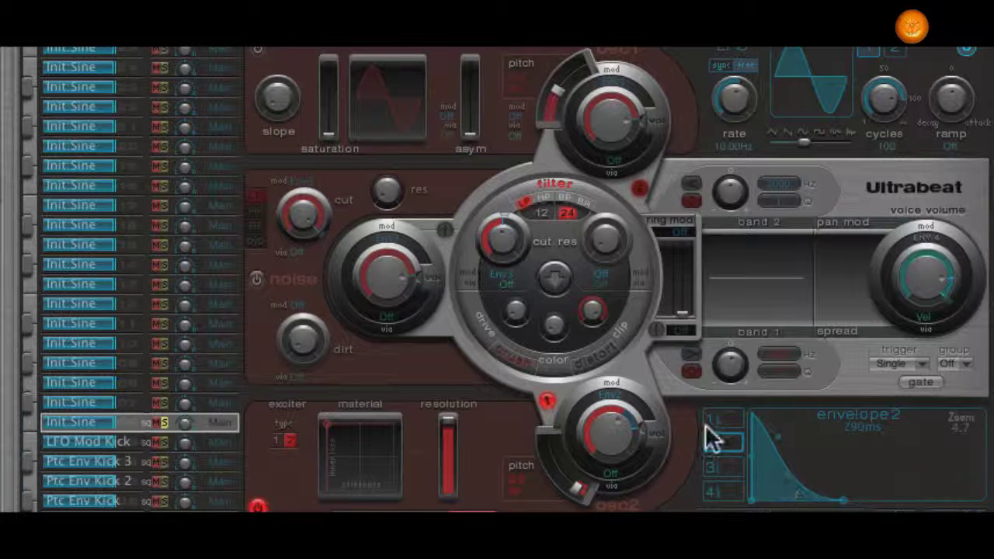
Set the main filter's cutoff to around its middle and raise its resonance to a high level.
{"action": "left_click_drag", "start_coordinate": [503, 245], "coordinate": [473, 133]}
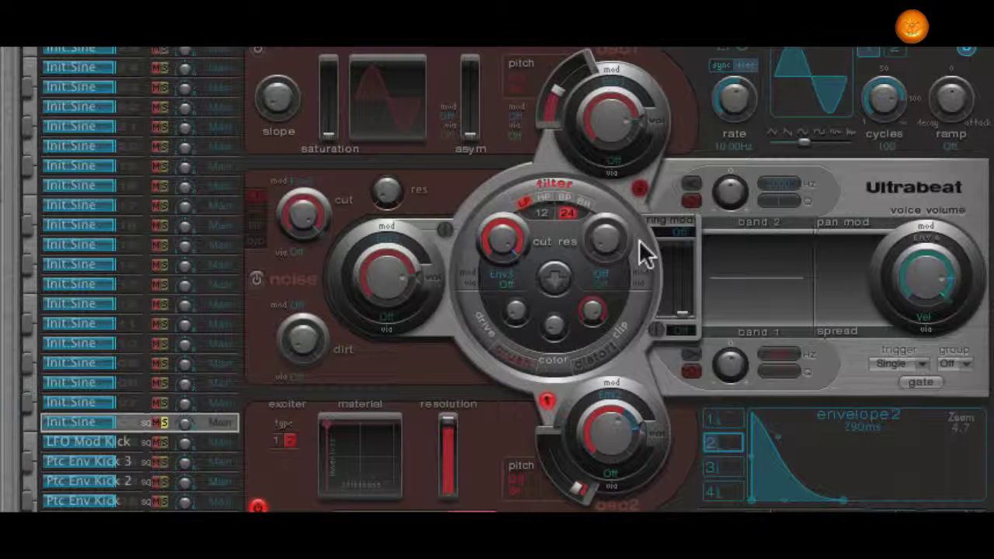
{"action": "left_click_drag", "start_coordinate": [608, 242], "coordinate": [602, 148]}
{"action": "left_click", "coordinate": [501, 245]}
{"action": "left_click_drag", "start_coordinate": [500, 245], "coordinate": [497, 311]}
{"action": "left_click_drag", "start_coordinate": [593, 251], "coordinate": [597, 178]}
{"action": "left_click_drag", "start_coordinate": [529, 224], "coordinate": [496, 248]}
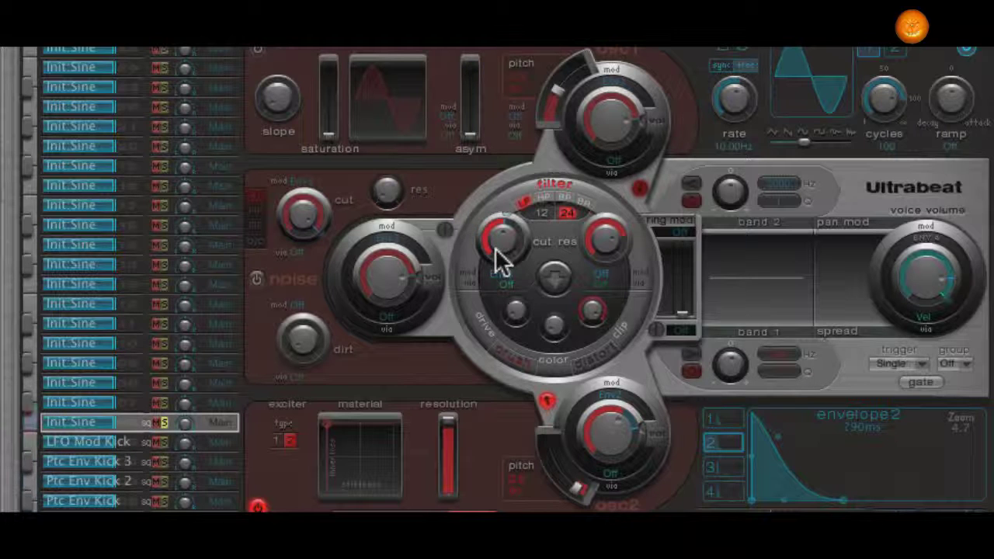
Enable EQ band 2 as a high shelf at 1700 Hz with a slight boost and a raised Q.
{"action": "left_click", "coordinate": [762, 222]}
{"action": "left_click", "coordinate": [690, 184]}
{"action": "left_click_drag", "start_coordinate": [732, 195], "coordinate": [730, 155]}
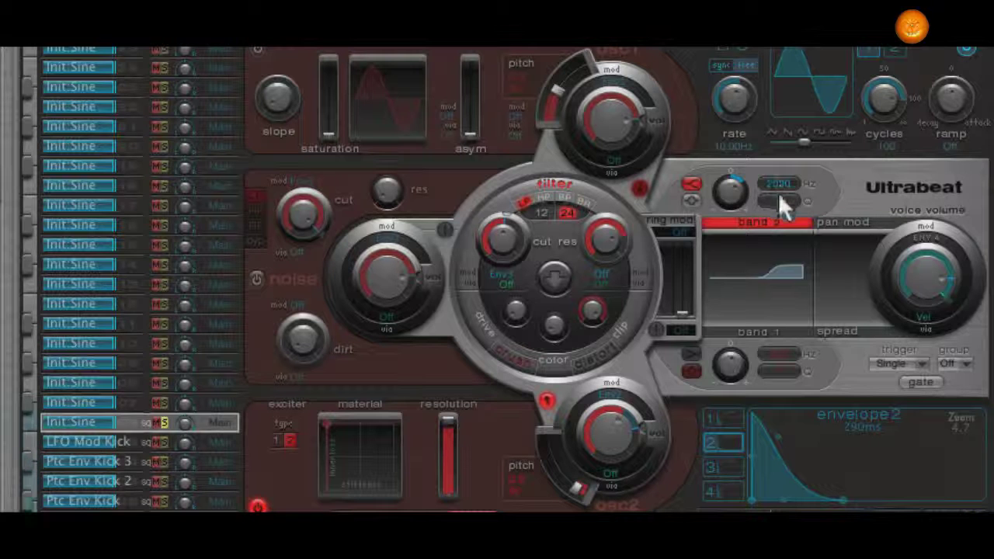
{"action": "left_click_drag", "start_coordinate": [778, 201], "coordinate": [780, 172]}
{"action": "left_click_drag", "start_coordinate": [732, 195], "coordinate": [705, 188]}
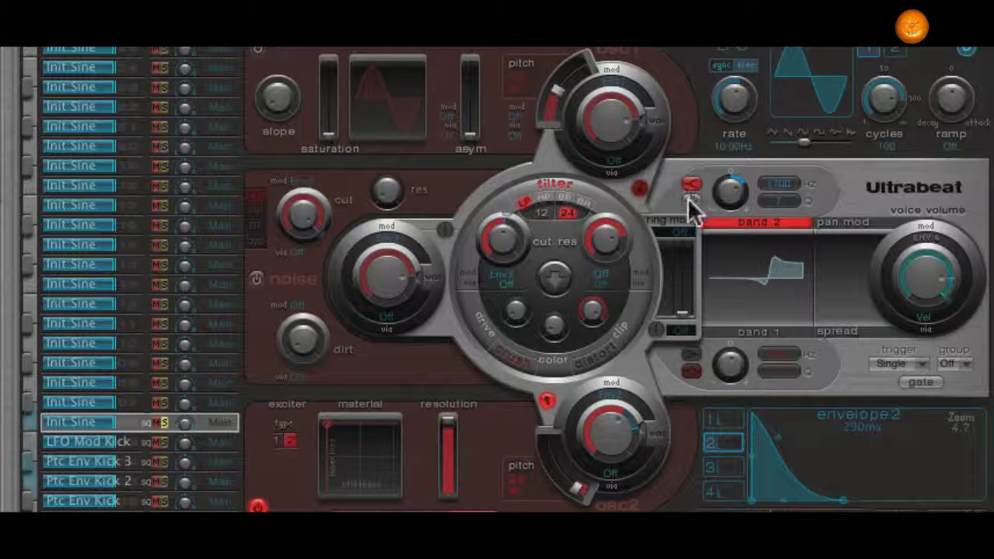
{"action": "left_click_drag", "start_coordinate": [732, 193], "coordinate": [731, 197]}
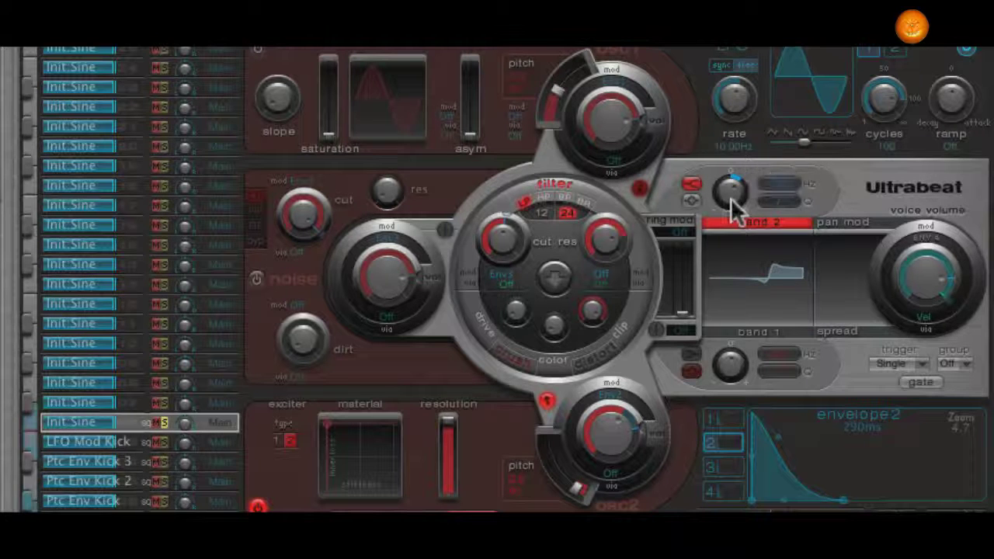
Rename the edited Init Sine voice to "Model Kick".
{"action": "double_click", "coordinate": [94, 420]}
{"action": "type", "text": "M"}
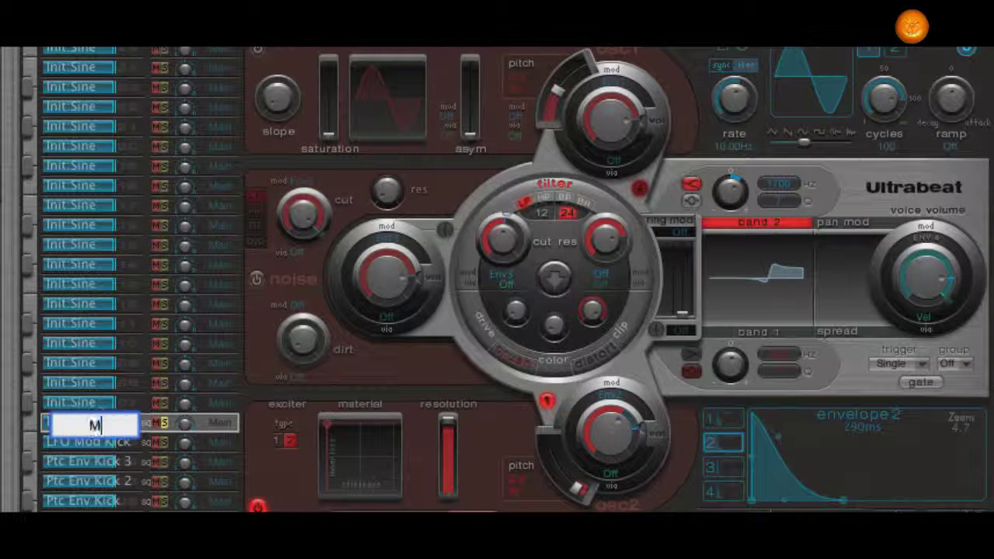
{"action": "type", "text": "odel Kick"}
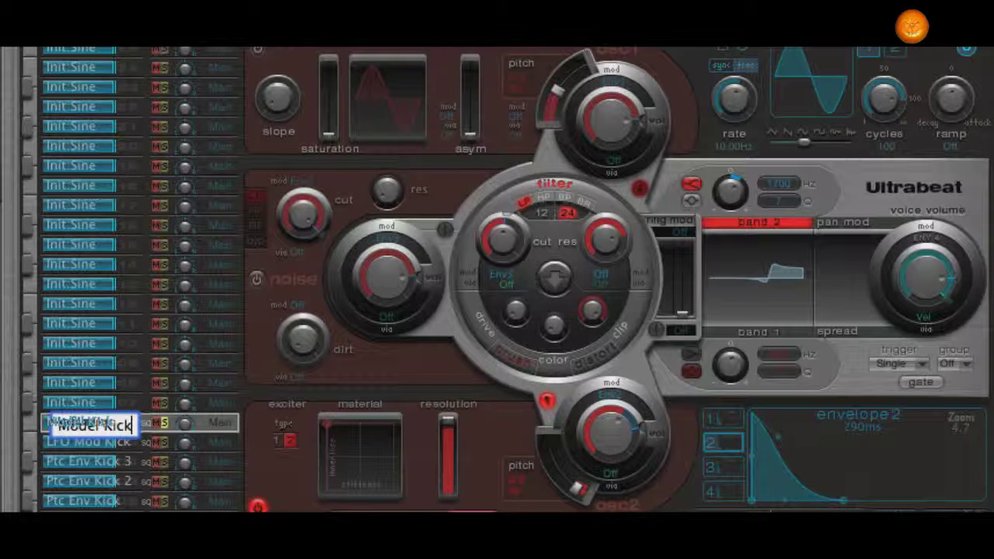
{"action": "key", "text": "Return"}
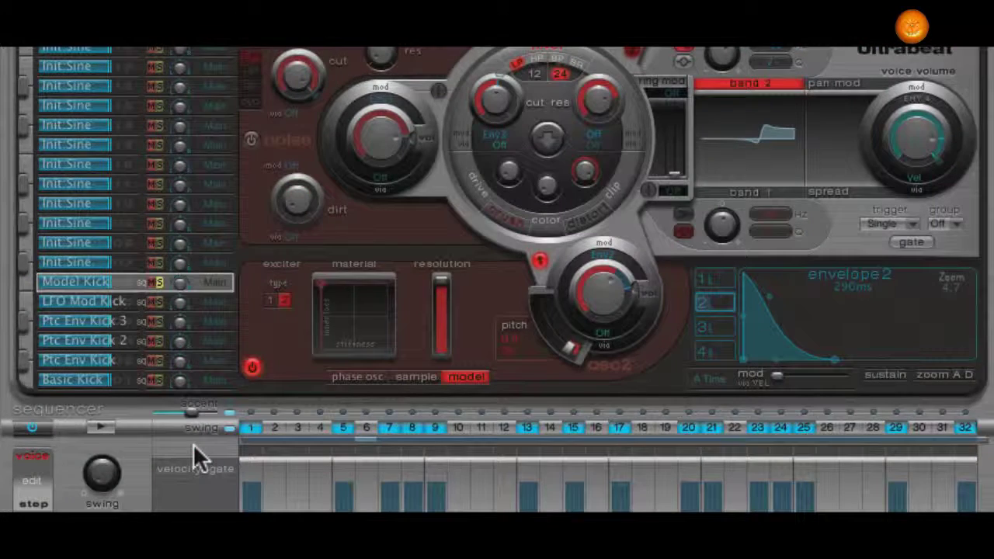
Copy the Model Kick voice and sequence, pasting the voice and sequence 1 into the Init Sine slot directly above.
{"action": "right_click", "coordinate": [113, 281]}
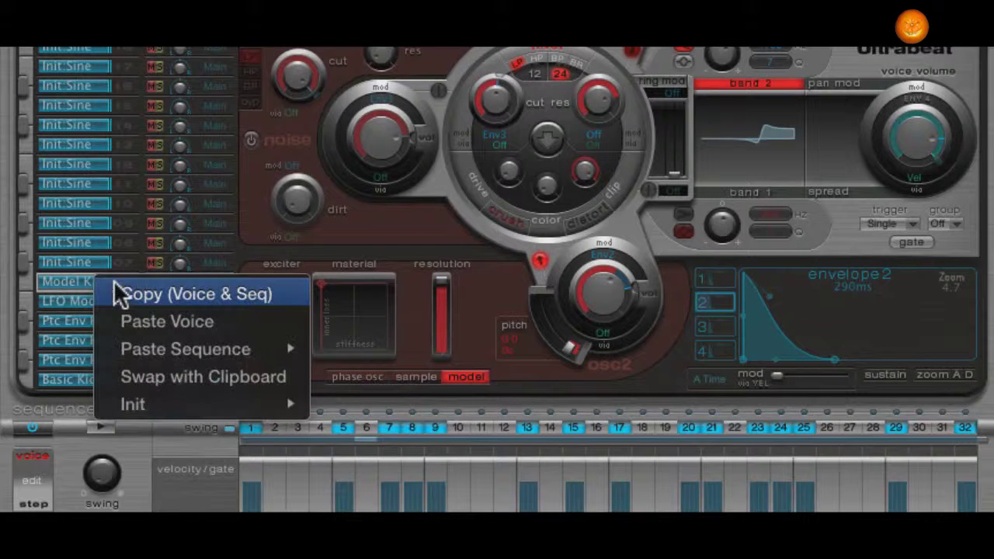
{"action": "left_click", "coordinate": [135, 296]}
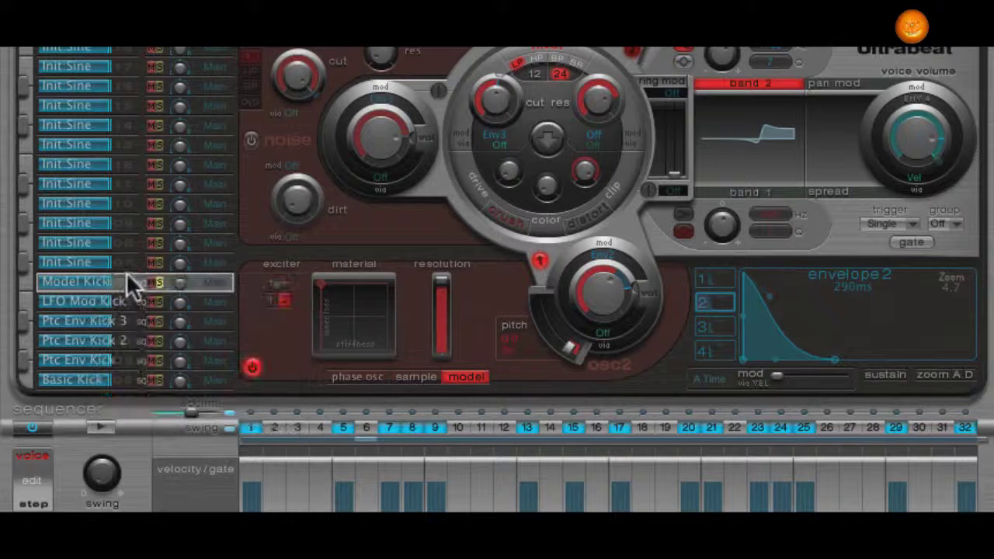
{"action": "left_click", "coordinate": [118, 262]}
{"action": "right_click", "coordinate": [119, 260]}
{"action": "left_click", "coordinate": [147, 296]}
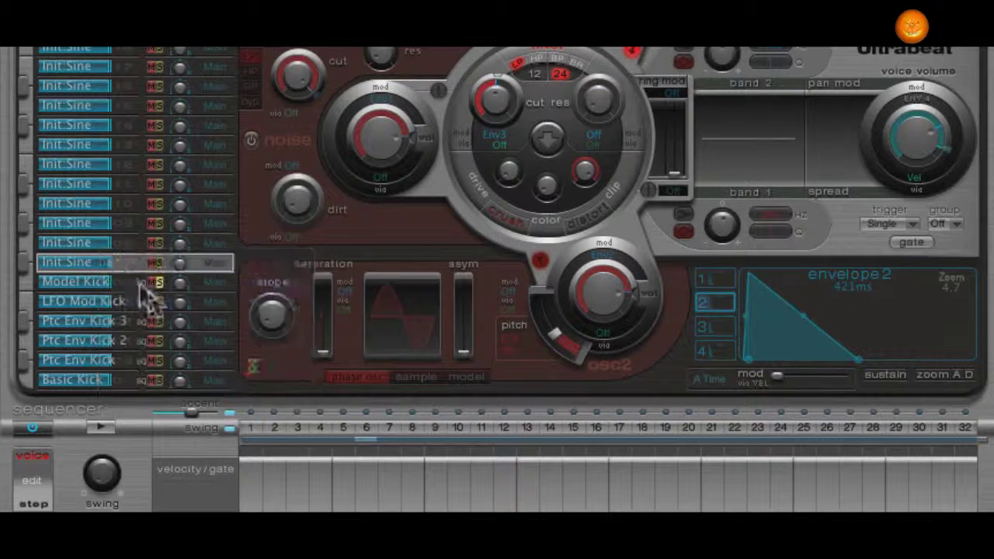
{"action": "right_click", "coordinate": [116, 257]}
{"action": "mouse_move", "coordinate": [233, 326]}
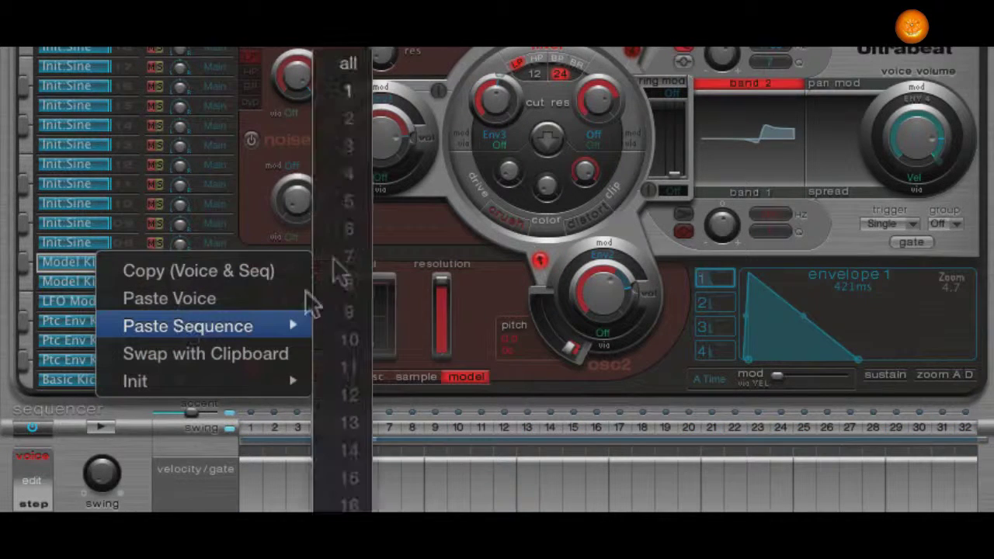
{"action": "left_click", "coordinate": [349, 94]}
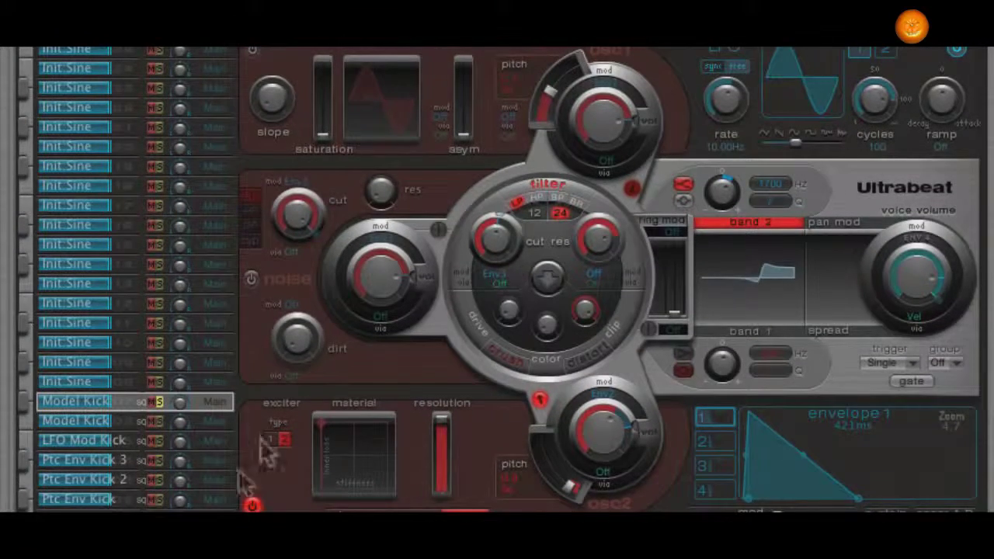
Turn on the copied voice's noise generator and set its Env3-modulated volume from zero up to about the middle.
{"action": "left_click", "coordinate": [251, 279]}
{"action": "left_click_drag", "start_coordinate": [387, 270], "coordinate": [370, 385]}
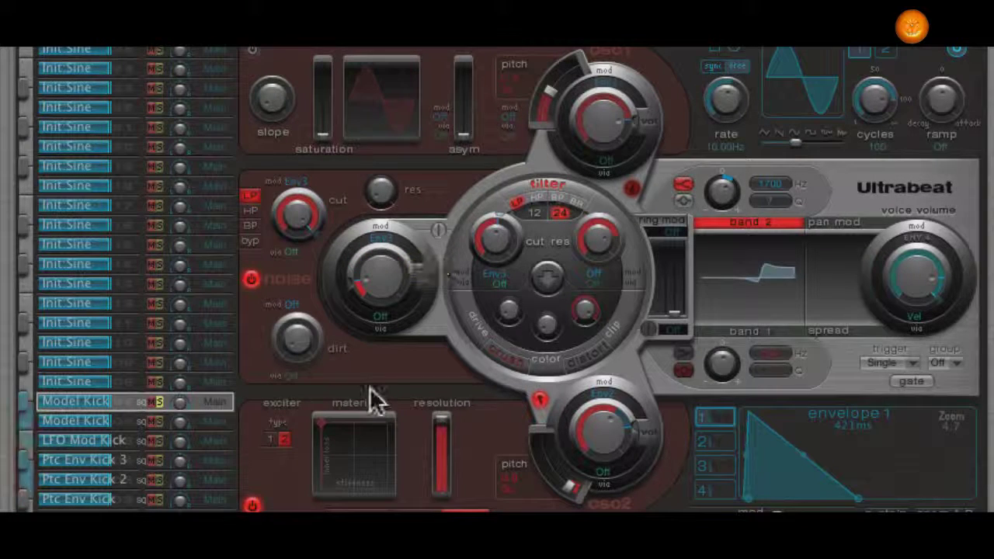
{"action": "left_click_drag", "start_coordinate": [350, 278], "coordinate": [372, 84]}
{"action": "left_click_drag", "start_coordinate": [372, 250], "coordinate": [381, 332]}
{"action": "left_click_drag", "start_coordinate": [373, 268], "coordinate": [362, 191]}
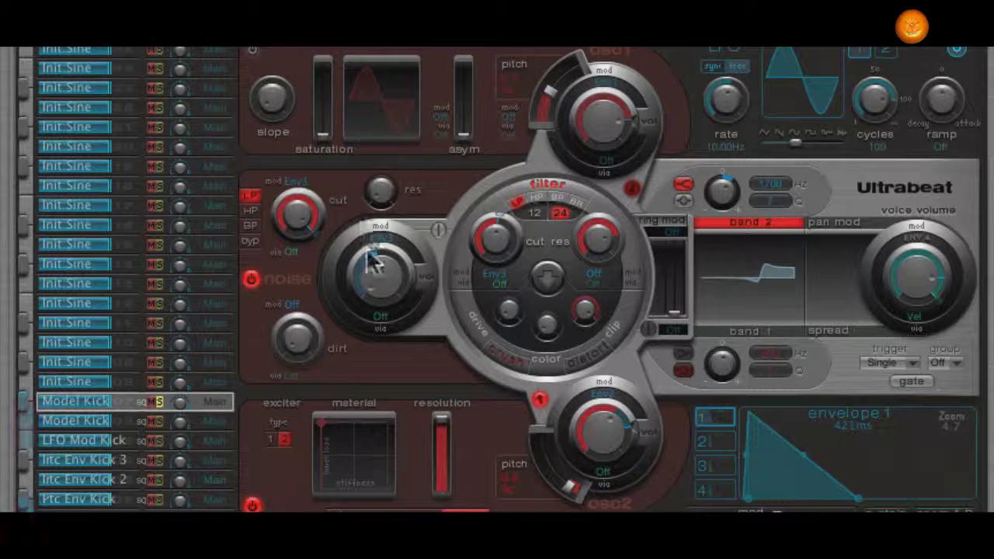
Switch the noise filter to band-pass, lower its cutoff to around the middle and raise its resonance.
{"action": "left_click", "coordinate": [249, 225]}
{"action": "left_click_drag", "start_coordinate": [299, 227], "coordinate": [298, 289]}
{"action": "left_click_drag", "start_coordinate": [381, 193], "coordinate": [377, 117]}
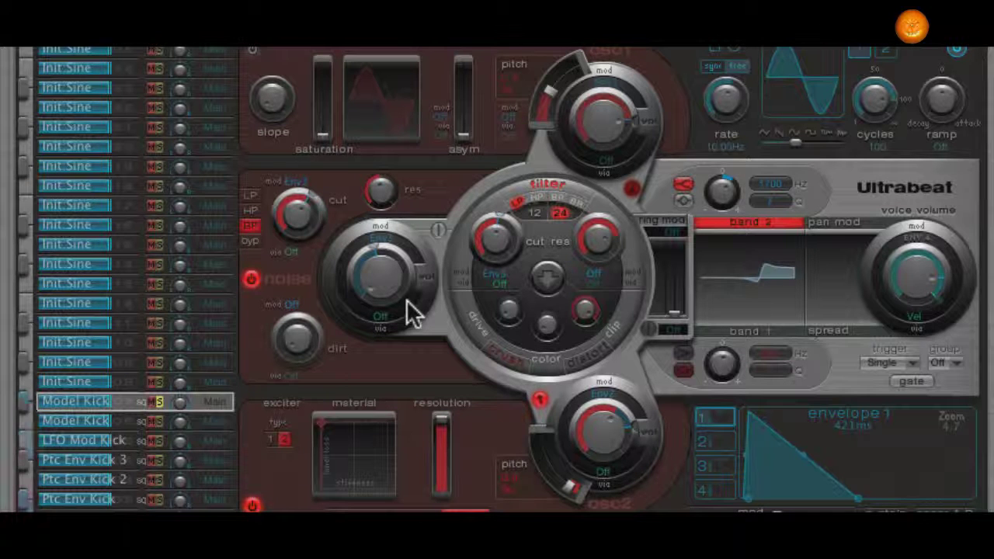
Shorten envelope 3 to a 68 ms decay with an immediate attack.
{"action": "left_click", "coordinate": [717, 468]}
{"action": "left_click_drag", "start_coordinate": [858, 498], "coordinate": [763, 505]}
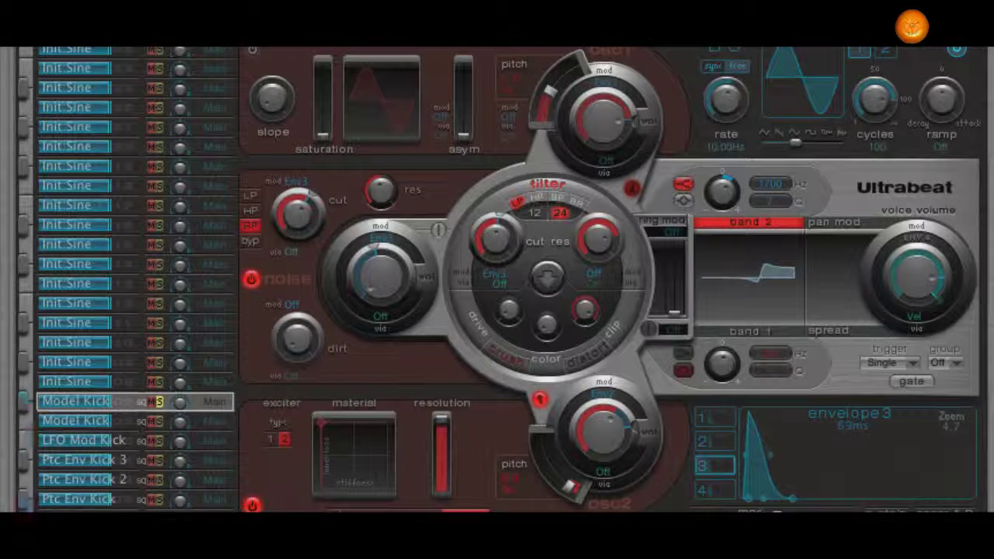
{"action": "mouse_move", "coordinate": [748, 505]}
{"action": "left_mouse_down"}
{"action": "mouse_move", "coordinate": [756, 506]}
{"action": "mouse_move", "coordinate": [738, 506]}
{"action": "left_mouse_up"}
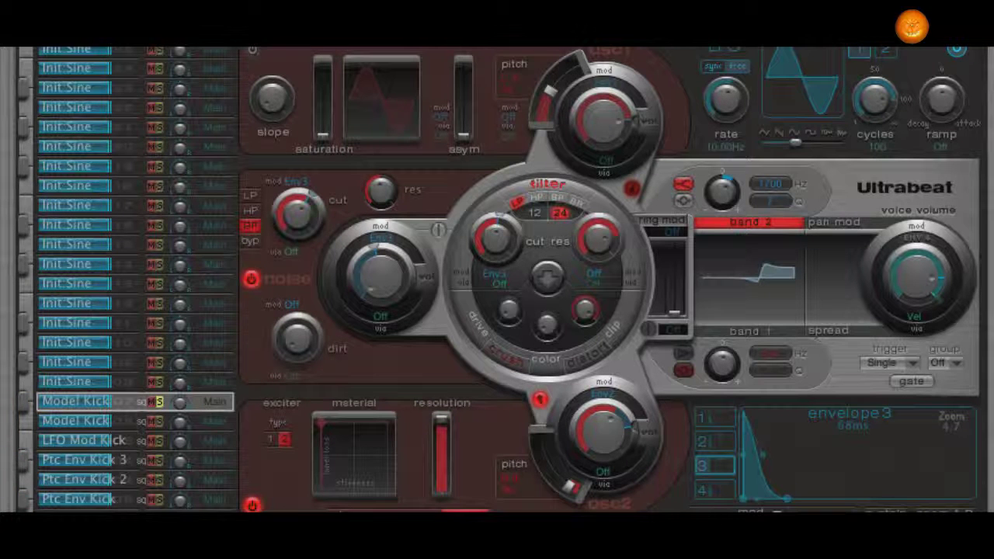
Rename the copied Model Kick voice to "M Kick w Noise".
{"action": "double_click", "coordinate": [74, 401]}
{"action": "key", "text": "Right"}
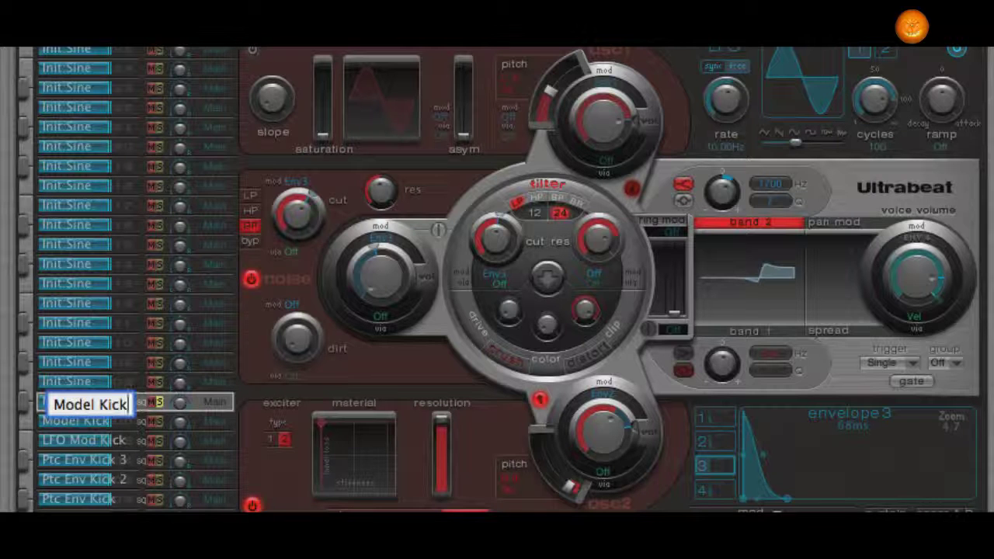
{"action": "key", "text": "BackSpace"}
{"action": "key", "text": "BackSpace"}
{"action": "key", "text": "BackSpace"}
{"action": "key", "text": "BackSpace"}
{"action": "key", "text": "BackSpace"}
{"action": "key", "text": "BackSpace"}
{"action": "key", "text": "BackSpace"}
{"action": "key", "text": "BackSpace"}
{"action": "key", "text": "BackSpace"}
{"action": "key", "text": "BackSpace"}
{"action": "type", "text": "N"}
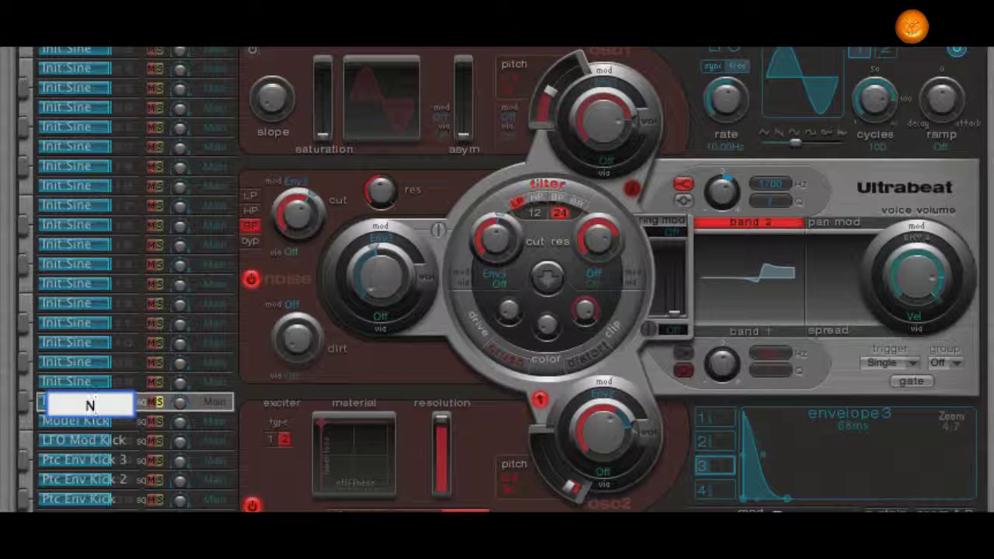
{"action": "type", "text": "i"}
{"action": "key", "text": "super+z"}
{"action": "key", "text": "BackSpace"}
{"action": "key", "text": "BackSpace"}
{"action": "key", "text": "BackSpace"}
{"action": "key", "text": "BackSpace"}
{"action": "type", "text": "w Noise"}
{"action": "key", "text": "Return"}
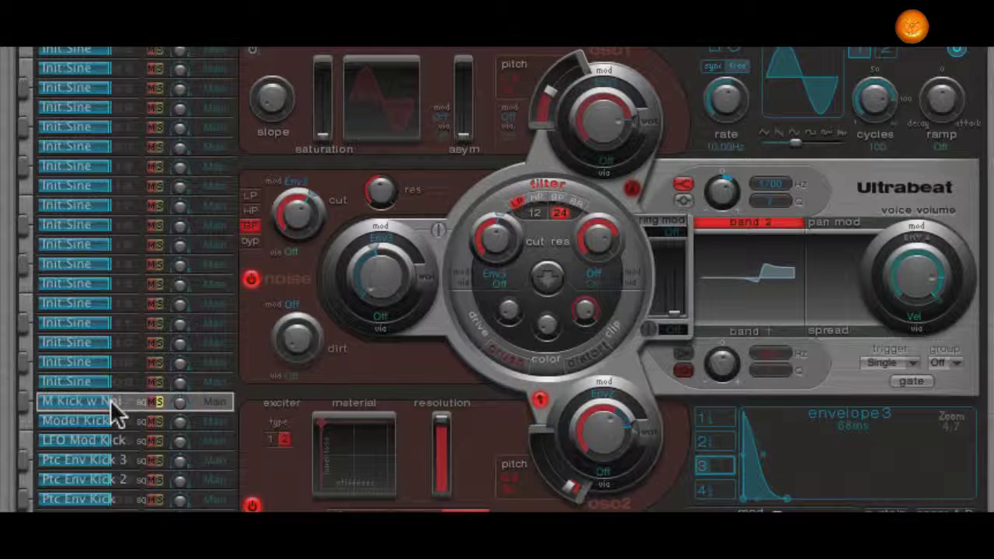
Unsolo the "M Kick w Noise" voice and save the plug-in setting.
{"action": "left_click", "coordinate": [159, 401]}
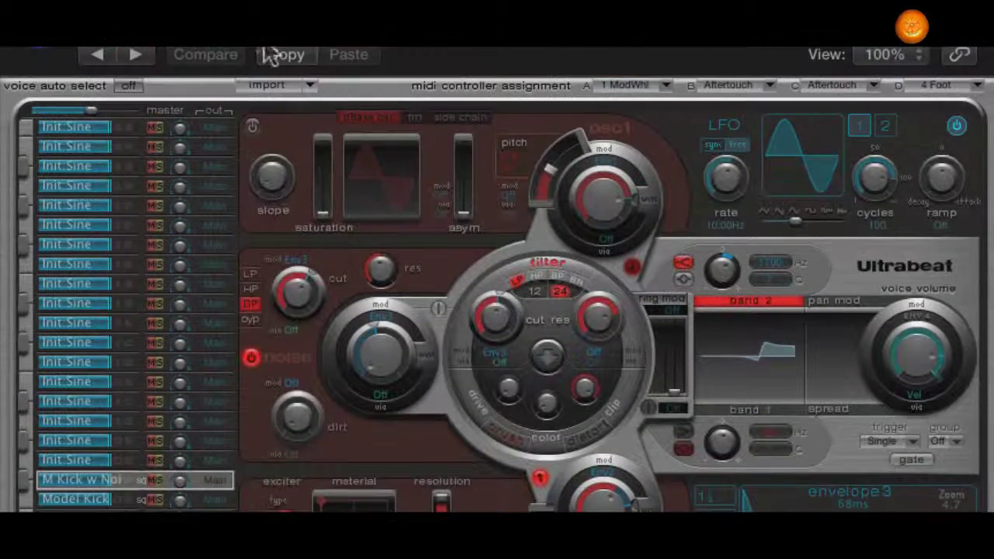
{"action": "left_click", "coordinate": [266, 45]}
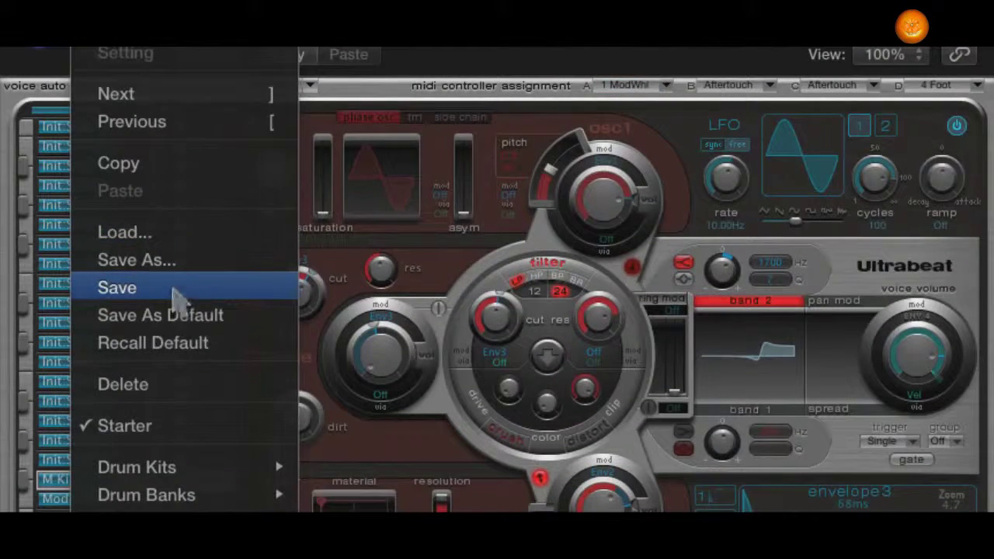
{"action": "left_click", "coordinate": [173, 289]}
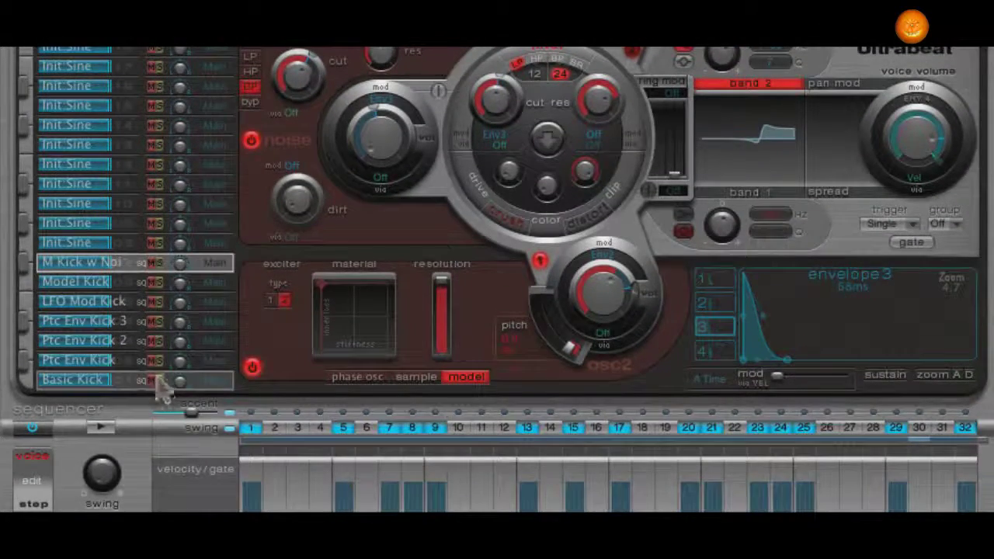
Audition the Basic Kick and Ptc Env Kick voices in turn, each soloed with the sequencer pattern.
{"action": "left_click", "coordinate": [96, 426]}
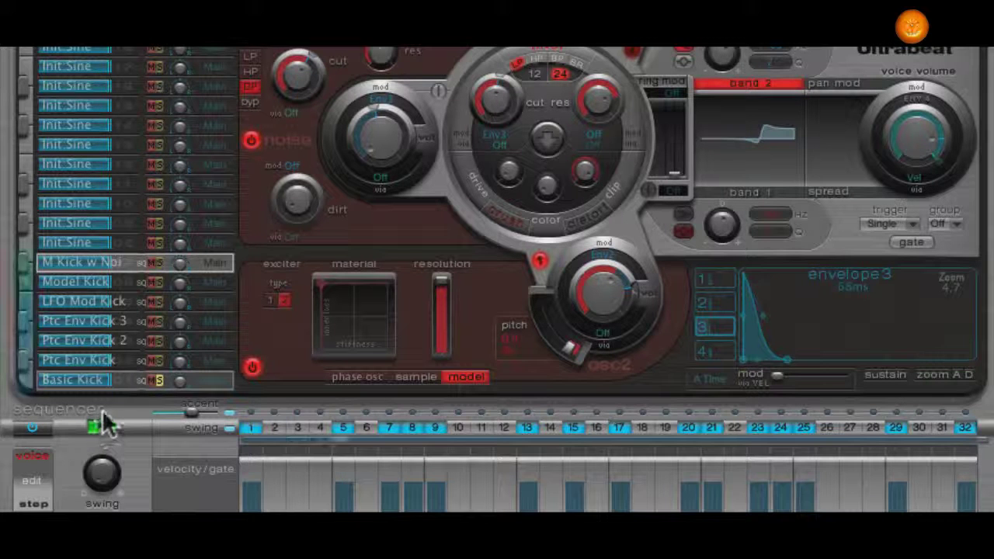
{"action": "left_click", "coordinate": [109, 426]}
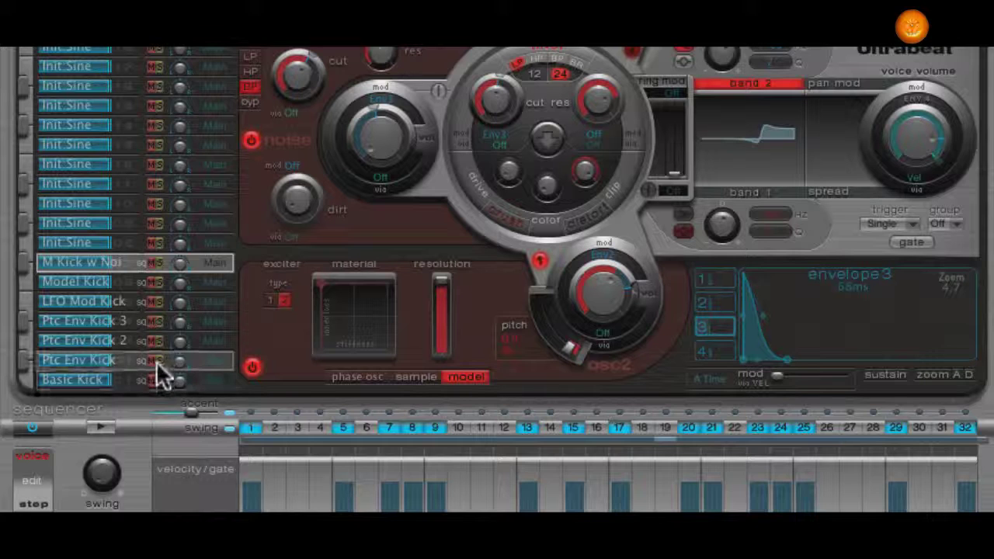
{"action": "left_click", "coordinate": [159, 360]}
{"action": "left_click", "coordinate": [101, 427]}
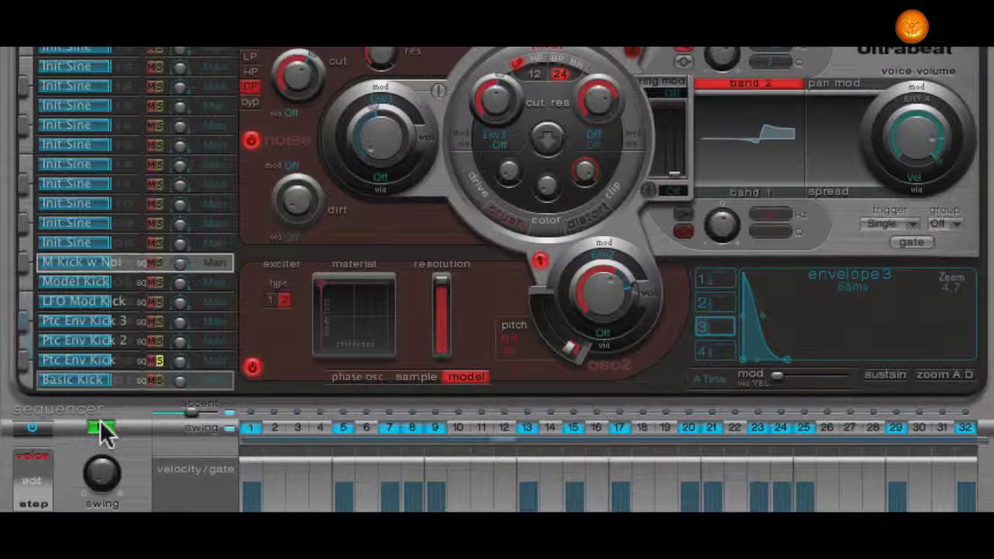
{"action": "left_click", "coordinate": [101, 427]}
Unsolo Ptc Env Kick and audition Ptc Env Kick 2 on its own with the sequencer pattern.
{"action": "left_click", "coordinate": [159, 359]}
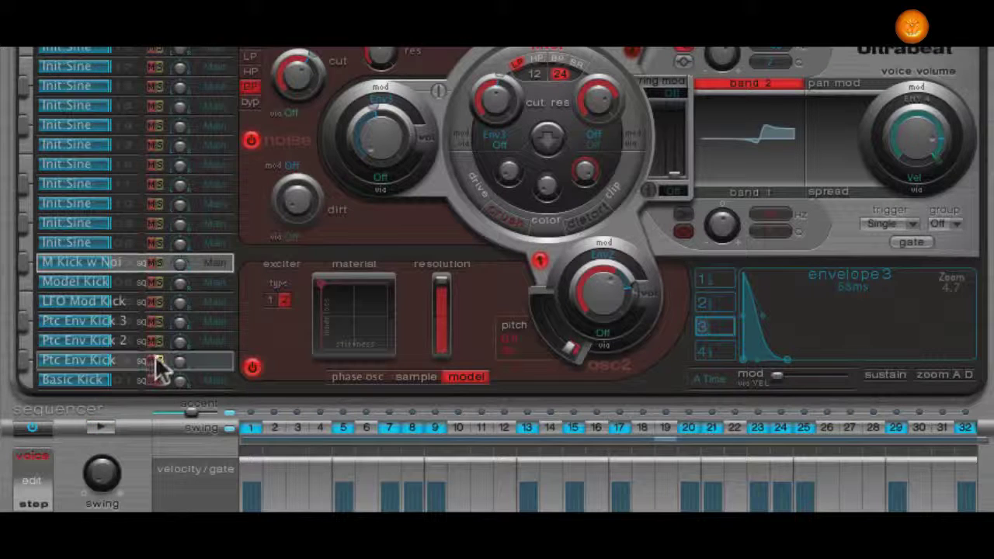
{"action": "left_click", "coordinate": [159, 342]}
{"action": "left_click", "coordinate": [159, 342]}
{"action": "left_click", "coordinate": [116, 379]}
{"action": "left_click", "coordinate": [101, 428]}
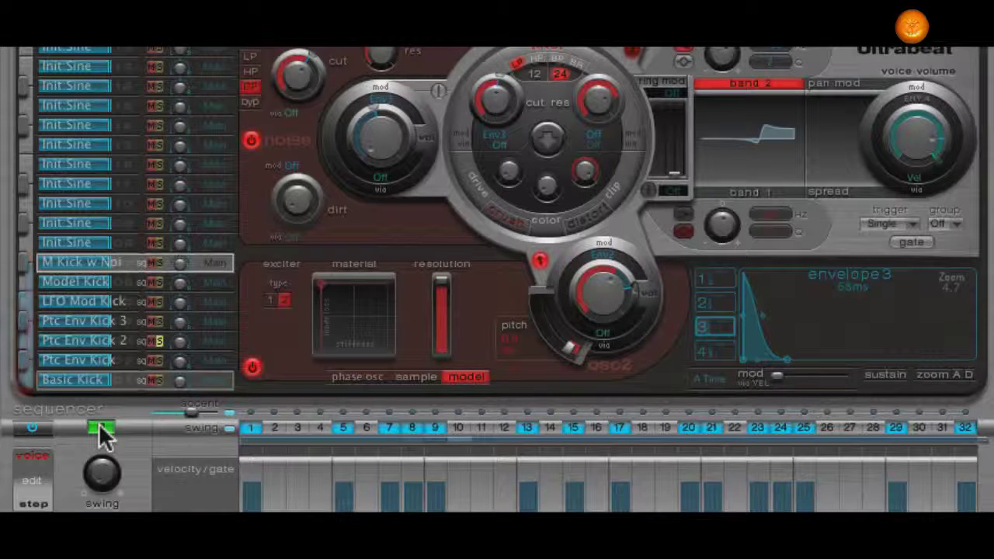
{"action": "left_click", "coordinate": [101, 428]}
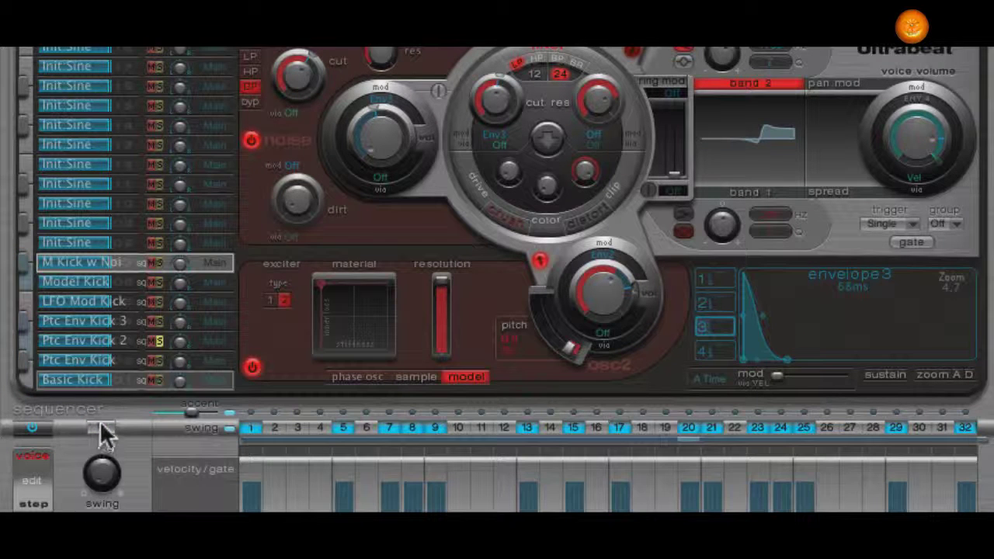
Switch the solo from Ptc Env Kick 2 to Ptc Env Kick 3 and audition it with the sequencer pattern.
{"action": "left_click", "coordinate": [159, 341]}
{"action": "left_click", "coordinate": [159, 321]}
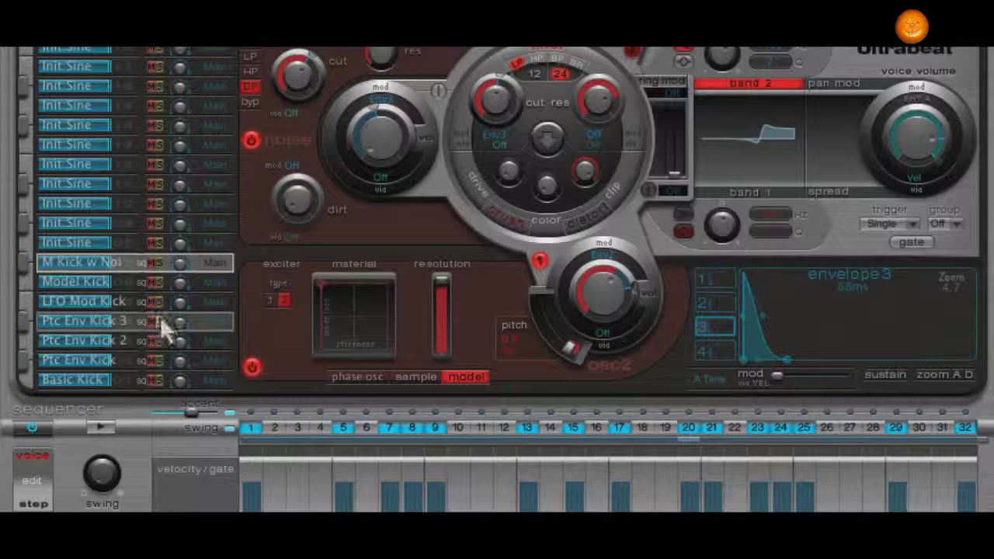
{"action": "left_click", "coordinate": [120, 378]}
{"action": "left_click", "coordinate": [101, 428]}
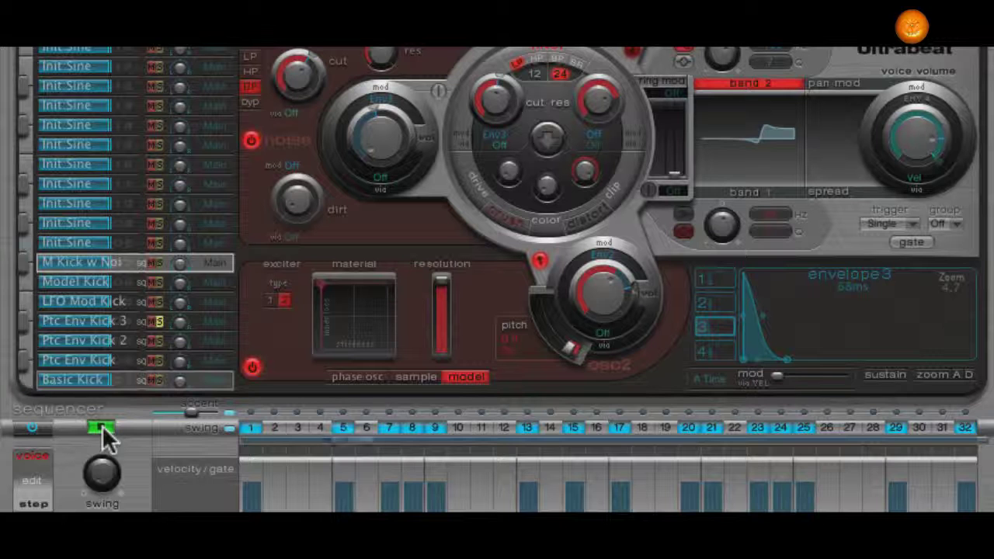
{"action": "left_click", "coordinate": [103, 427]}
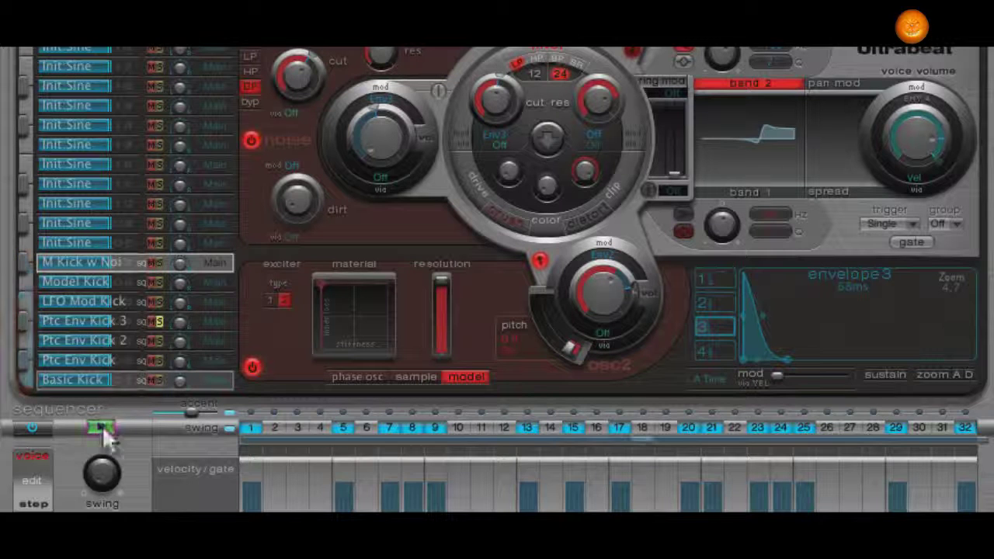
Switch the solo from Ptc Env Kick 3 to LFO Mod Kick and audition it with the sequencer pattern.
{"action": "left_click", "coordinate": [159, 320]}
{"action": "left_click", "coordinate": [159, 301]}
{"action": "left_click", "coordinate": [123, 379]}
{"action": "left_click", "coordinate": [103, 428]}
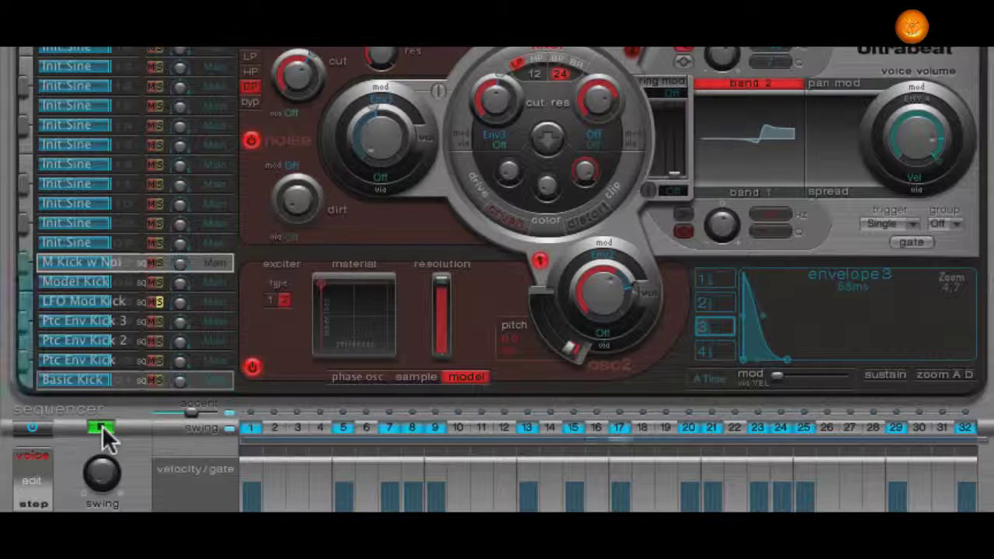
{"action": "left_click", "coordinate": [103, 428]}
Unsolo LFO Mod Kick and audition Model Kick on its own with the sequencer pattern.
{"action": "left_click", "coordinate": [139, 360]}
{"action": "left_click", "coordinate": [158, 302]}
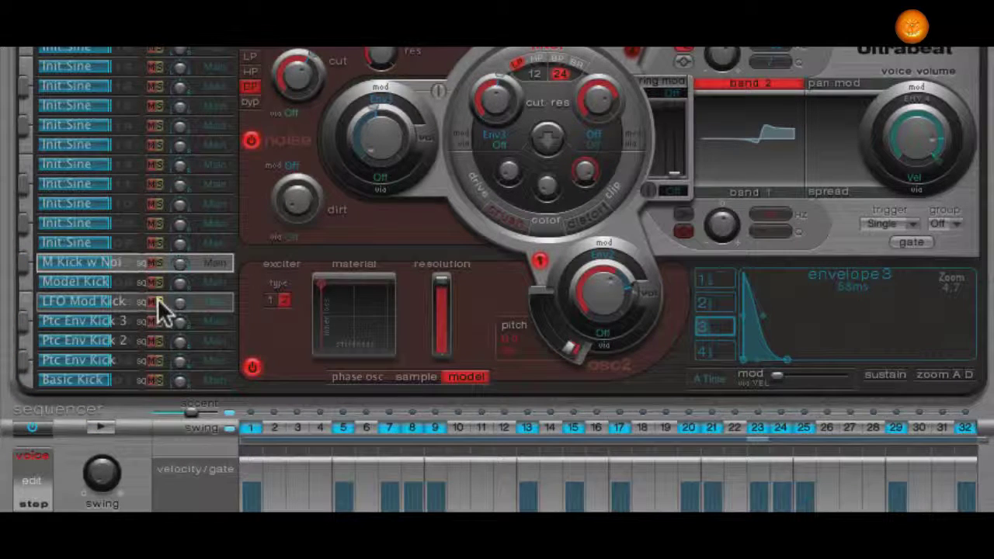
{"action": "left_click", "coordinate": [161, 283]}
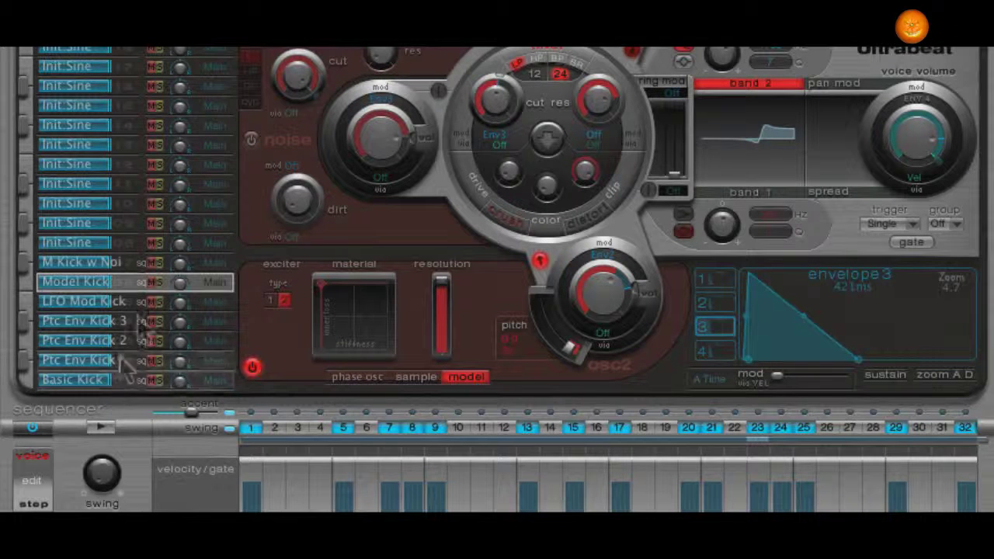
{"action": "left_click", "coordinate": [159, 282]}
{"action": "left_click", "coordinate": [103, 428]}
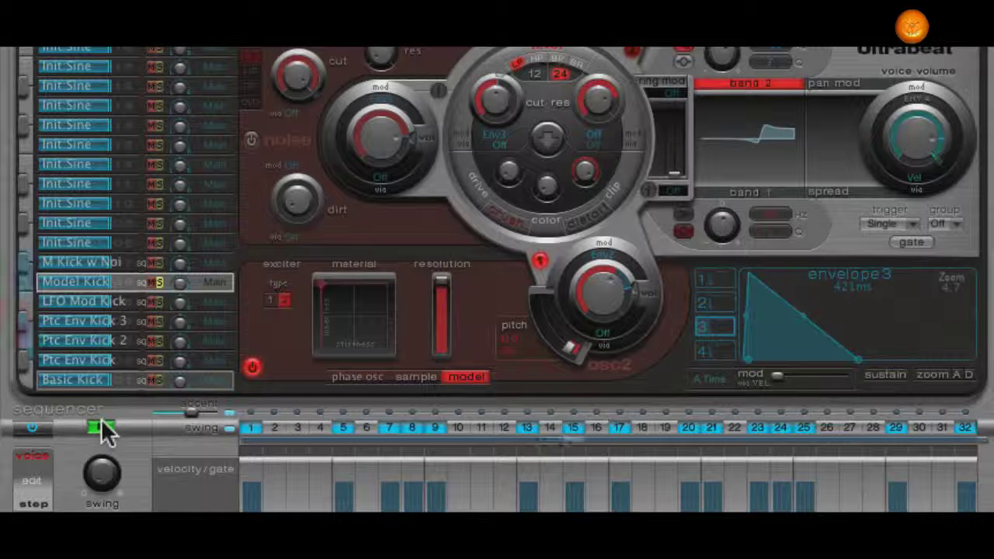
{"action": "left_click", "coordinate": [101, 428]}
Audition the "M Kick w Noise" voice on its own with the sequencer pattern, then unsolo it.
{"action": "left_click", "coordinate": [159, 262]}
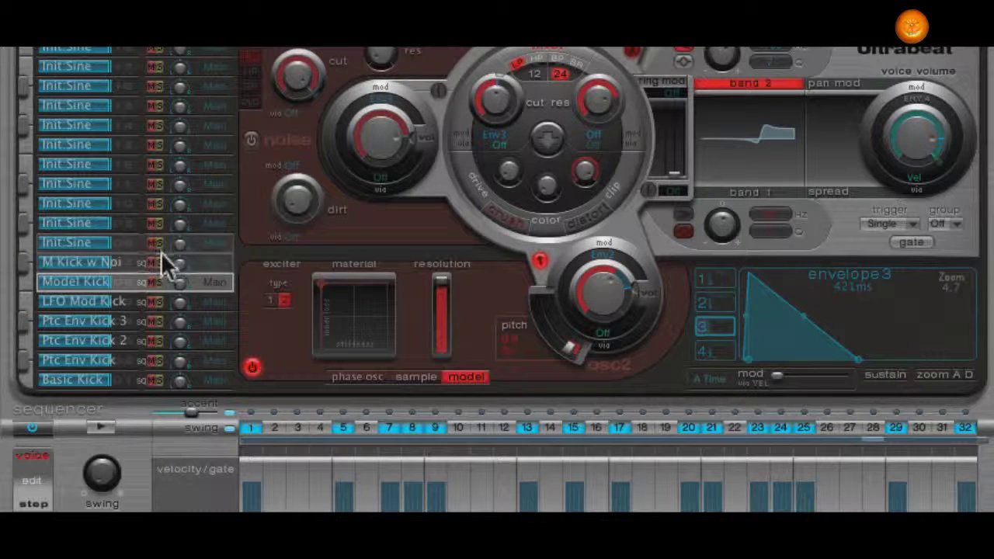
{"action": "left_click", "coordinate": [103, 428]}
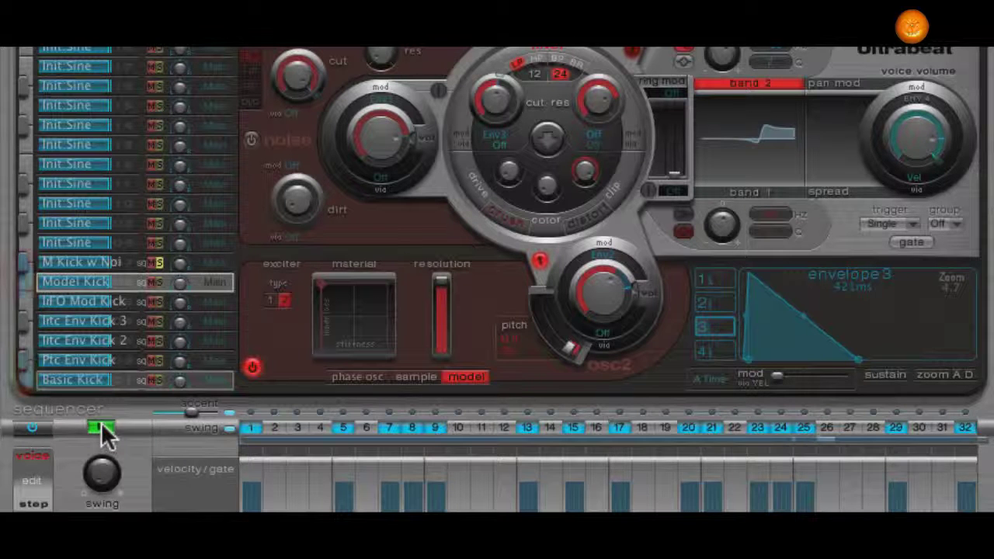
{"action": "left_click", "coordinate": [104, 428]}
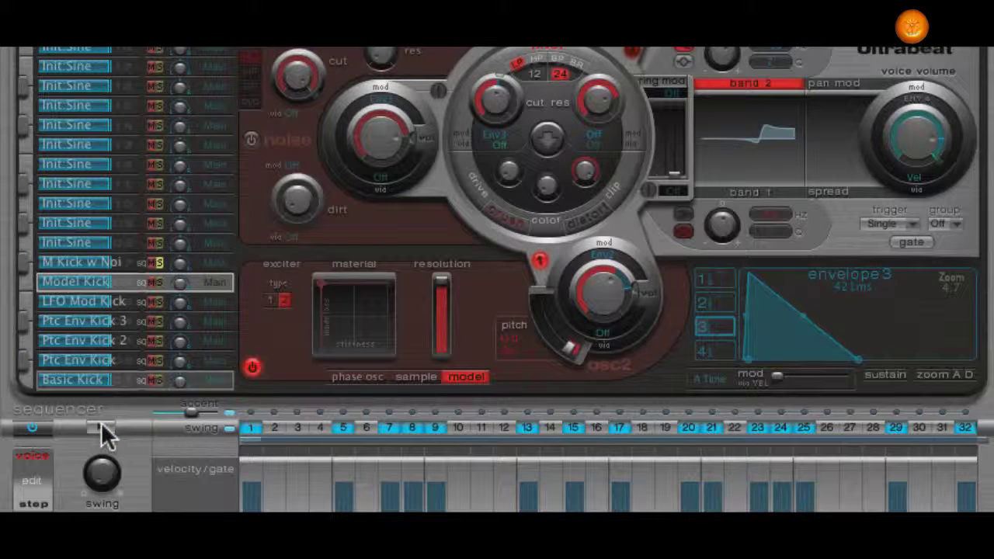
{"action": "left_click", "coordinate": [159, 262]}
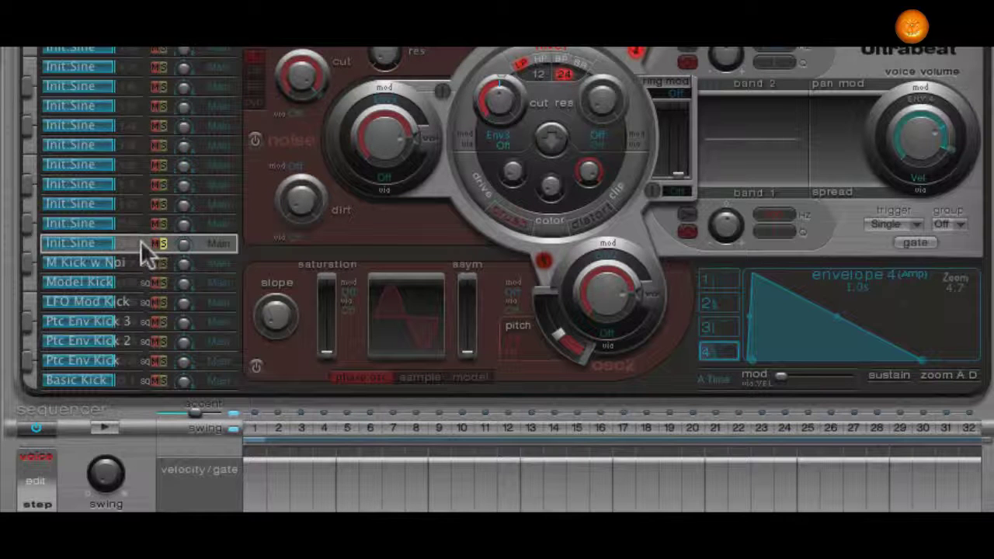
Start the sequencer and program the soloed Init Sine voice on steps 1, 5, 9, 13, 17, 21, 25 and 29.
{"action": "left_click", "coordinate": [104, 426]}
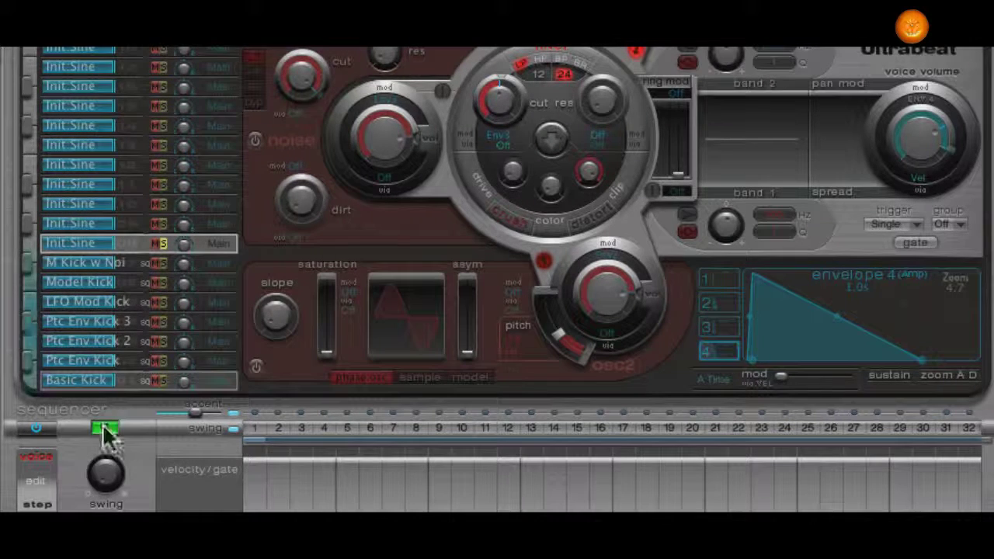
{"action": "left_click", "coordinate": [255, 427]}
{"action": "left_click", "coordinate": [347, 428]}
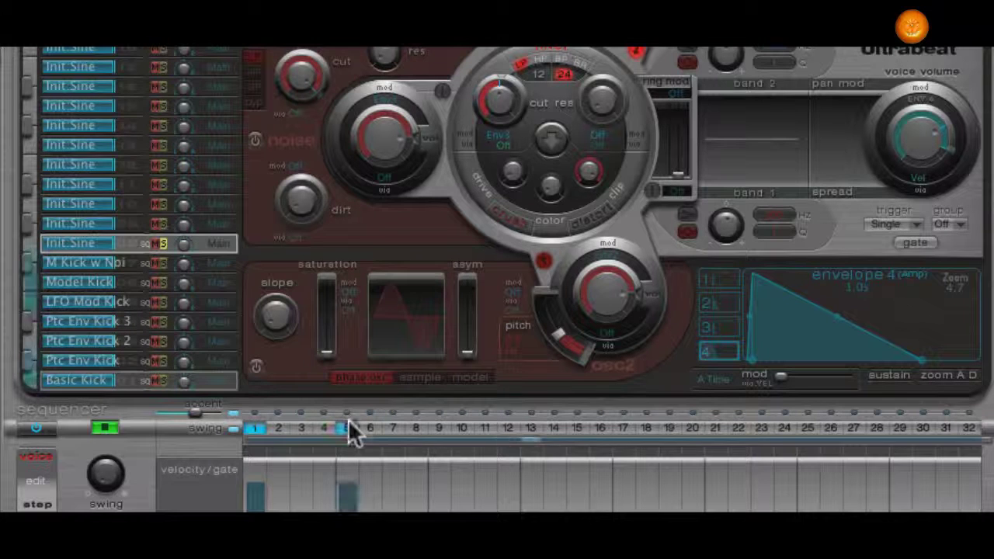
{"action": "left_click", "coordinate": [438, 428]}
{"action": "left_click", "coordinate": [530, 428]}
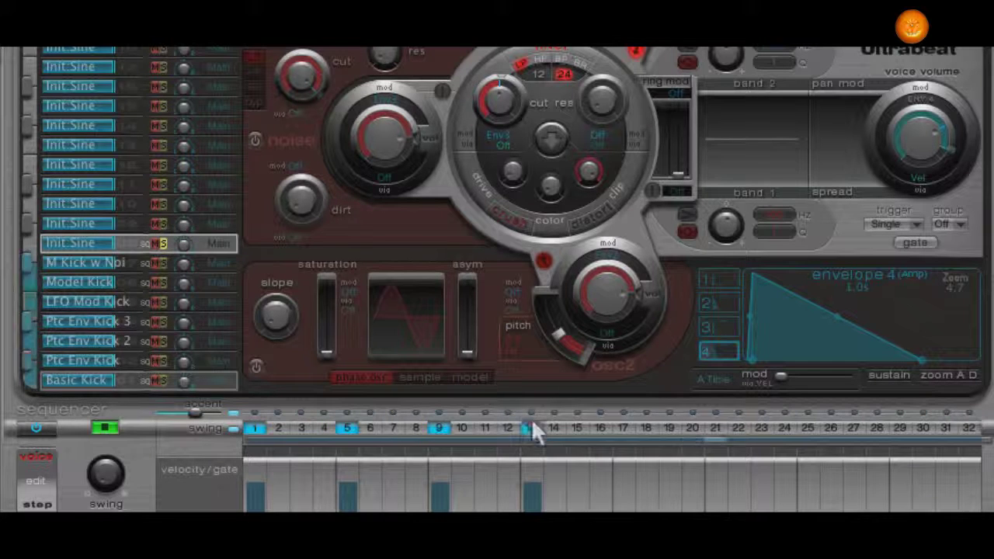
{"action": "left_click", "coordinate": [622, 428]}
{"action": "left_click", "coordinate": [715, 428]}
{"action": "left_click", "coordinate": [807, 428]}
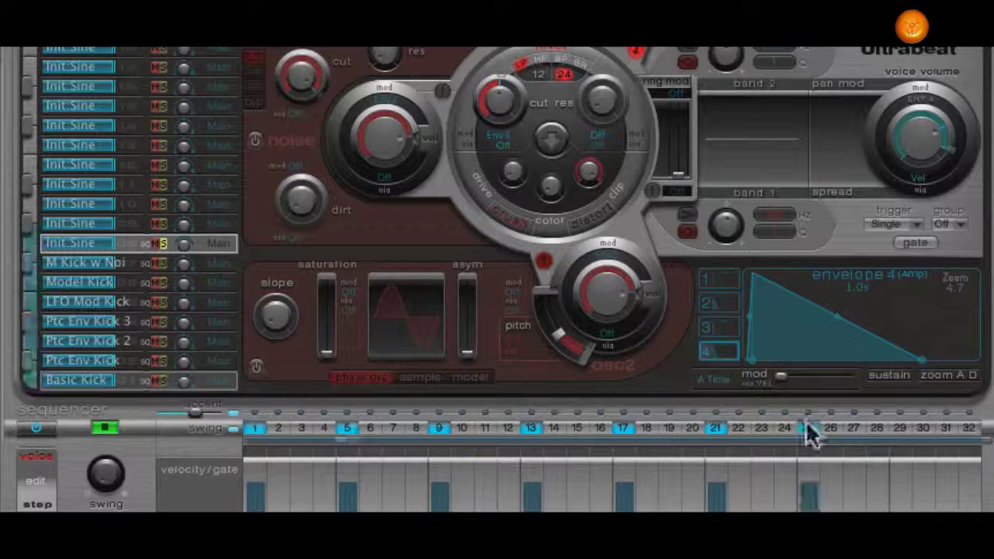
{"action": "left_click", "coordinate": [897, 430]}
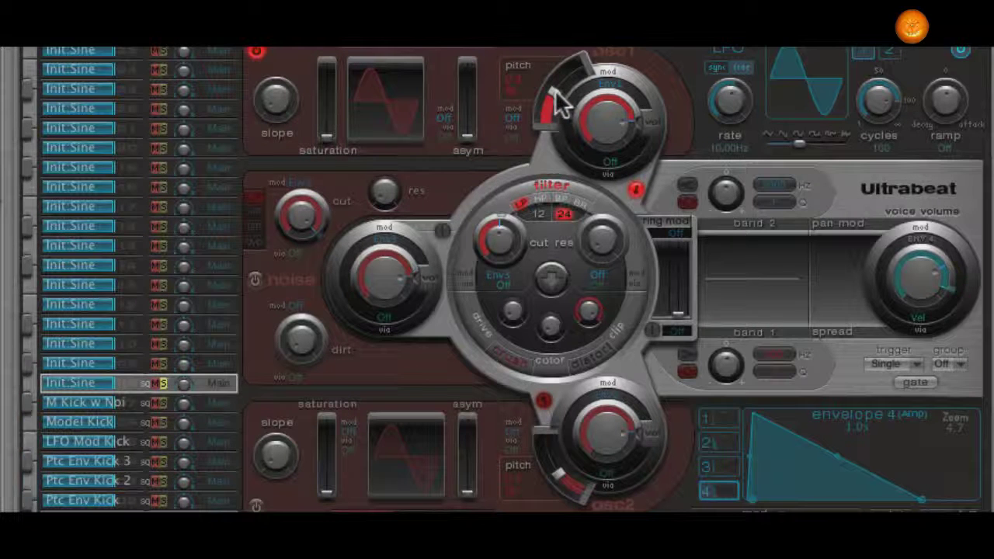
Lower oscillator 1's pitch on the new voice to slightly above 46.2 Hz.
{"action": "mouse_move", "coordinate": [557, 101]}
{"action": "left_click_drag", "start_coordinate": [555, 91], "coordinate": [550, 132]}
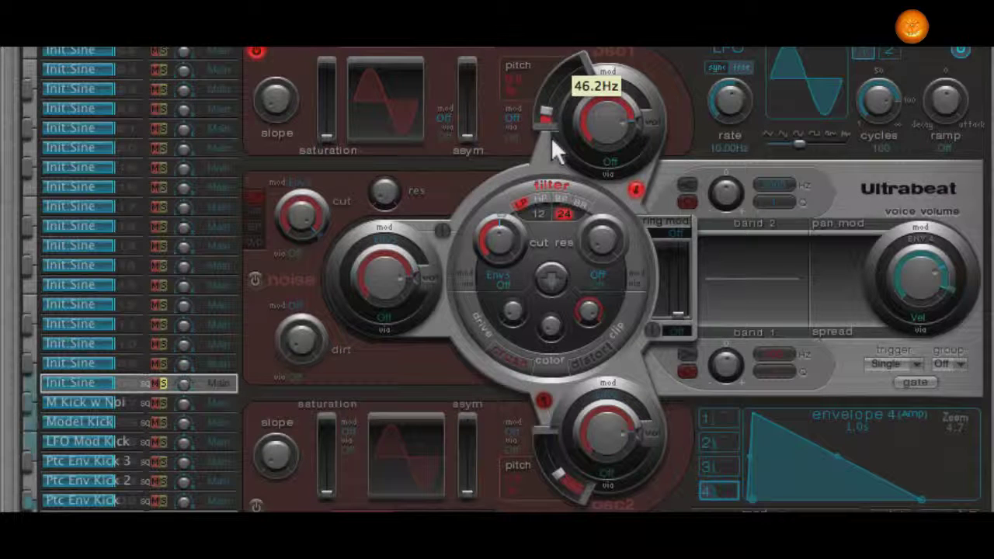
{"action": "left_click_drag", "start_coordinate": [551, 141], "coordinate": [550, 130]}
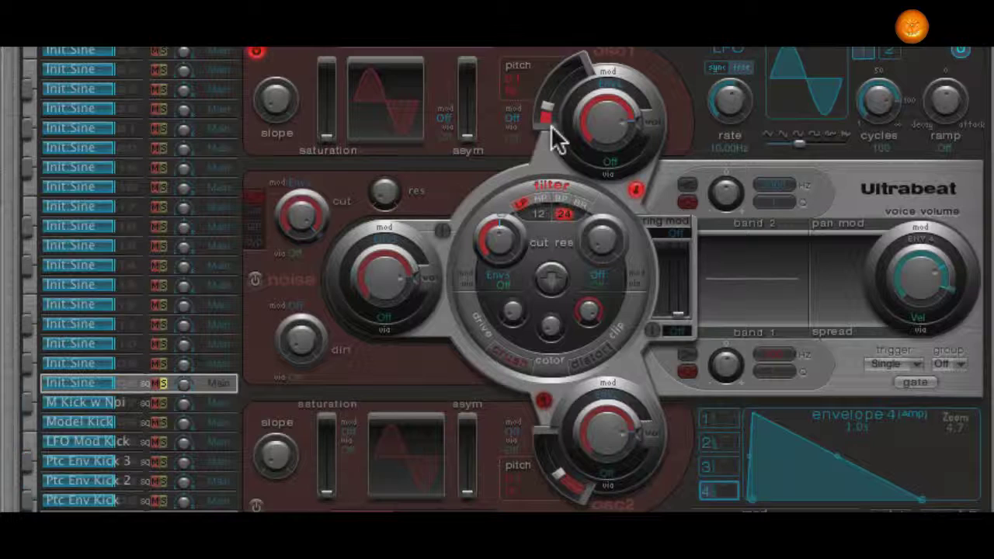
Assign Env2 as oscillator 1's pitch modulation source and raise its modulation amount well above the base pitch.
{"action": "left_click", "coordinate": [516, 117]}
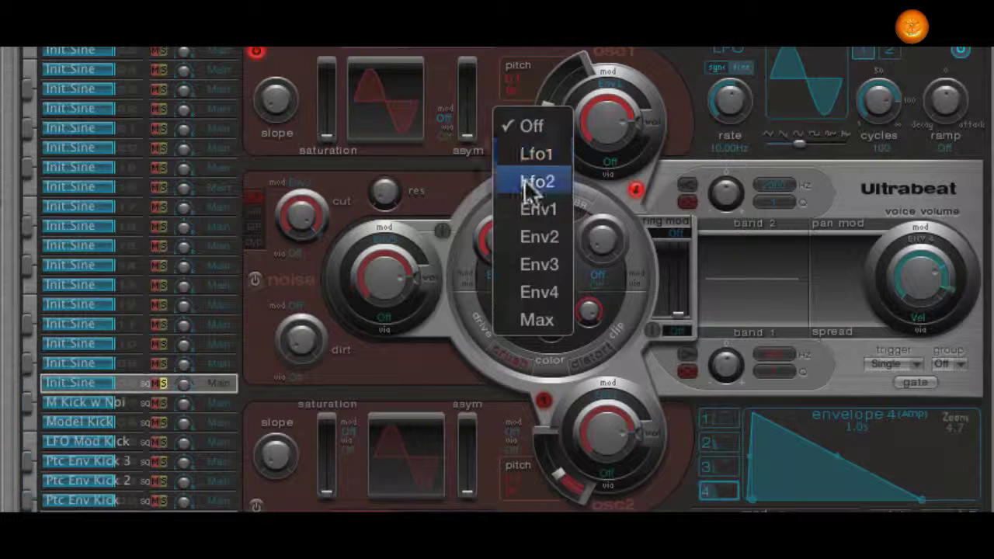
{"action": "left_click", "coordinate": [539, 236]}
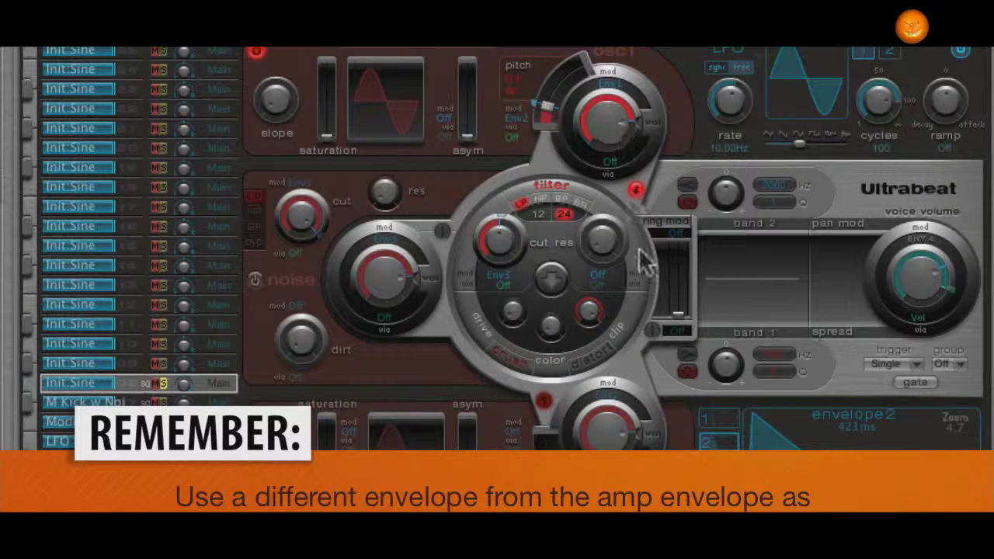
{"action": "left_click_drag", "start_coordinate": [534, 103], "coordinate": [532, 57]}
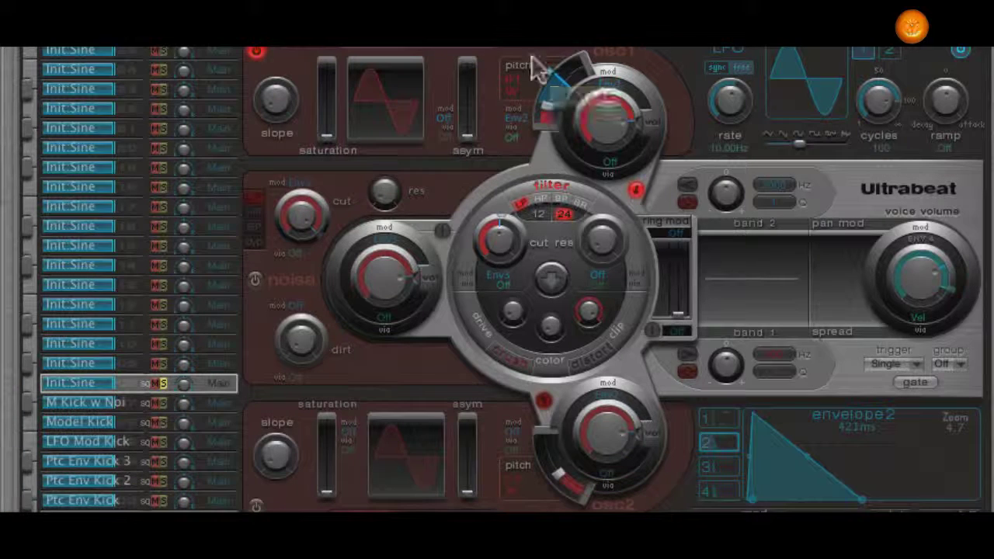
Shorten envelope 2 to a 30 ms decay with an immediate attack and bend its decay into a steep inward curve.
{"action": "left_click_drag", "start_coordinate": [860, 494], "coordinate": [746, 500]}
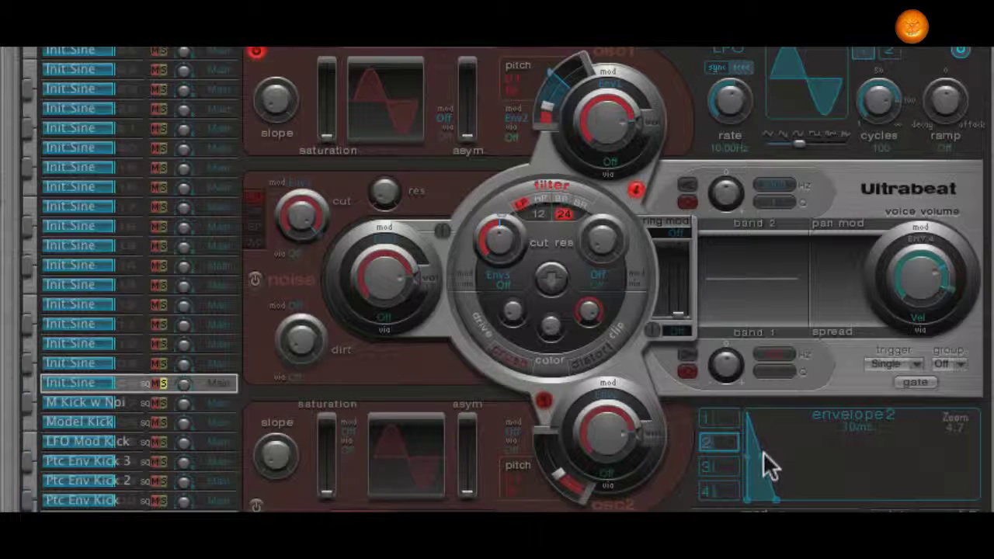
{"action": "left_click_drag", "start_coordinate": [760, 453], "coordinate": [754, 479]}
{"action": "left_click_drag", "start_coordinate": [752, 465], "coordinate": [744, 473]}
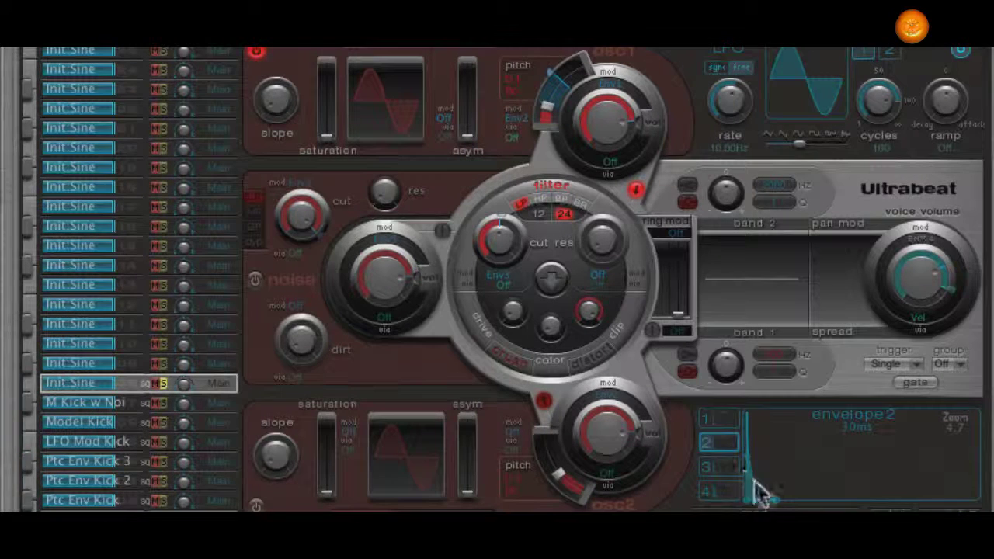
{"action": "mouse_move", "coordinate": [773, 498]}
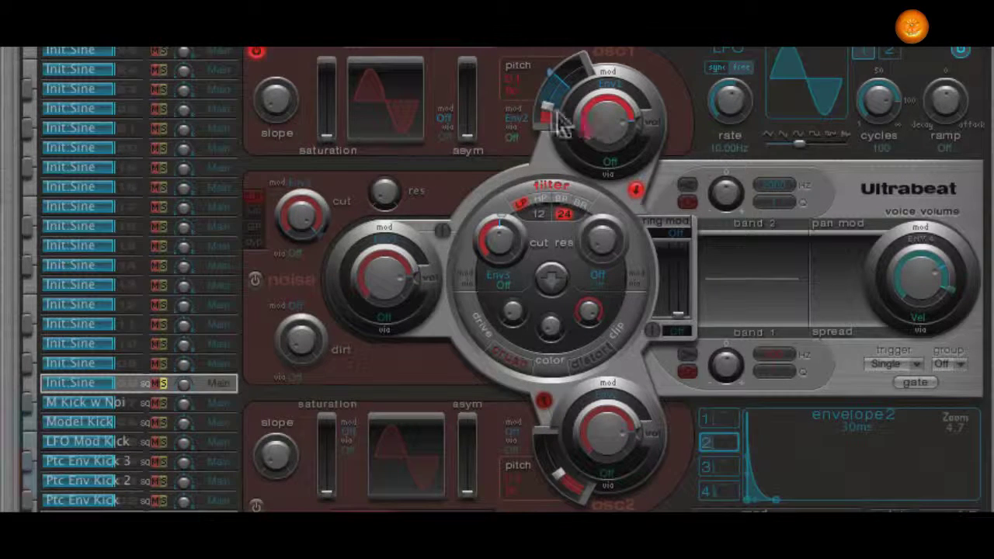
Raise oscillator 1's pitch modulation slightly, set its volume to -13 dB and extend its Env1 volume modulation above that.
{"action": "mouse_move", "coordinate": [546, 111]}
{"action": "mouse_move", "coordinate": [548, 102]}
{"action": "left_mouse_down"}
{"action": "mouse_move", "coordinate": [548, 111]}
{"action": "mouse_move", "coordinate": [554, 59]}
{"action": "mouse_move", "coordinate": [553, 77]}
{"action": "mouse_move", "coordinate": [547, 71]}
{"action": "left_mouse_up"}
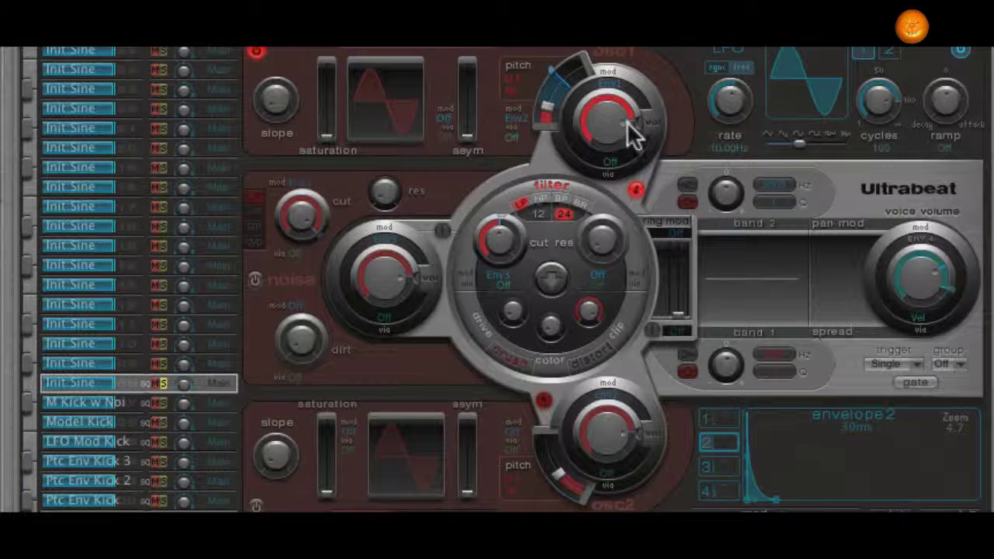
{"action": "mouse_move", "coordinate": [626, 121]}
{"action": "left_mouse_down"}
{"action": "mouse_move", "coordinate": [614, 125]}
{"action": "mouse_move", "coordinate": [633, 108]}
{"action": "mouse_move", "coordinate": [632, 145]}
{"action": "mouse_move", "coordinate": [632, 124]}
{"action": "left_mouse_up"}
{"action": "left_click", "coordinate": [603, 113]}
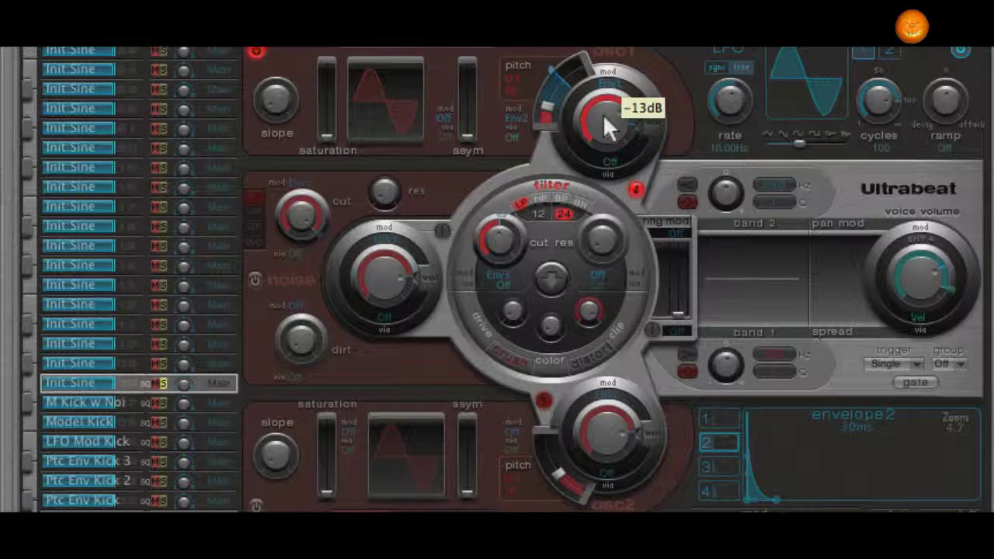
{"action": "left_click_drag", "start_coordinate": [630, 118], "coordinate": [633, 131]}
Give envelopes 1 and 4 an immediate attack and bend their decays into S-shaped curves.
{"action": "left_click", "coordinate": [719, 418]}
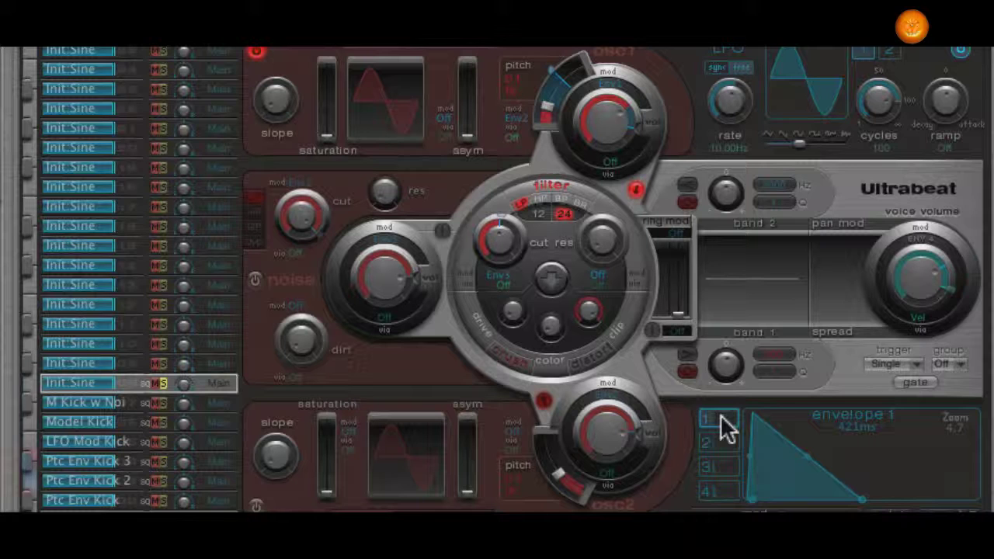
{"action": "left_click_drag", "start_coordinate": [743, 469], "coordinate": [810, 455]}
{"action": "left_click_drag", "start_coordinate": [755, 498], "coordinate": [725, 509]}
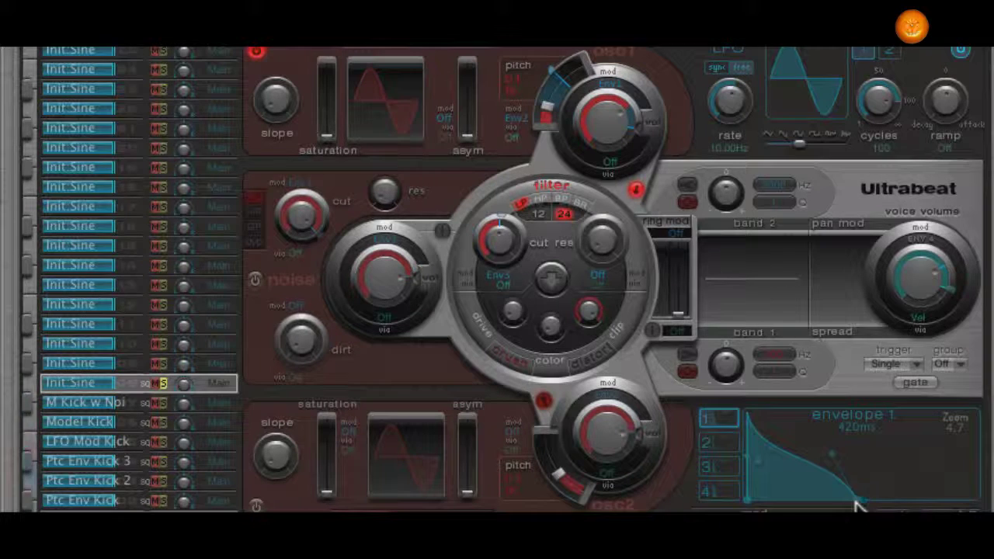
{"action": "left_click_drag", "start_coordinate": [857, 500], "coordinate": [909, 437]}
{"action": "left_click", "coordinate": [714, 492]}
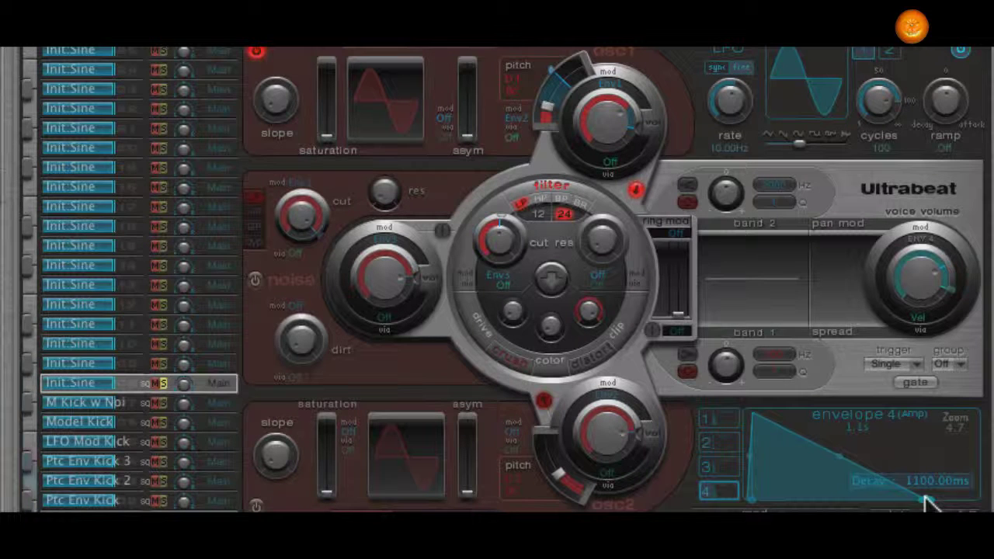
{"action": "left_click_drag", "start_coordinate": [838, 453], "coordinate": [775, 471]}
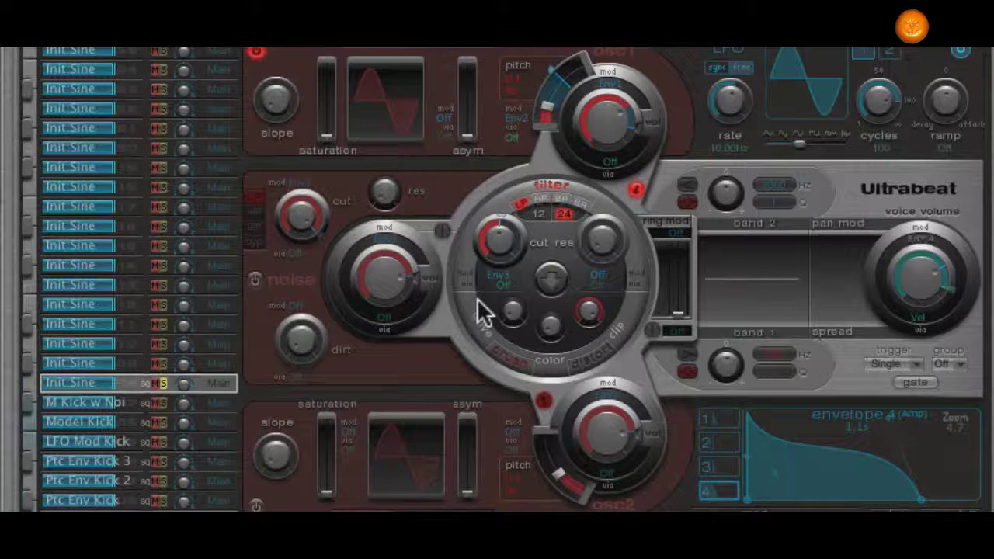
Lower the main filter's cutoff with Env3 modulation reaching well above it, and add a little resonance.
{"action": "left_click_drag", "start_coordinate": [498, 248], "coordinate": [498, 286]}
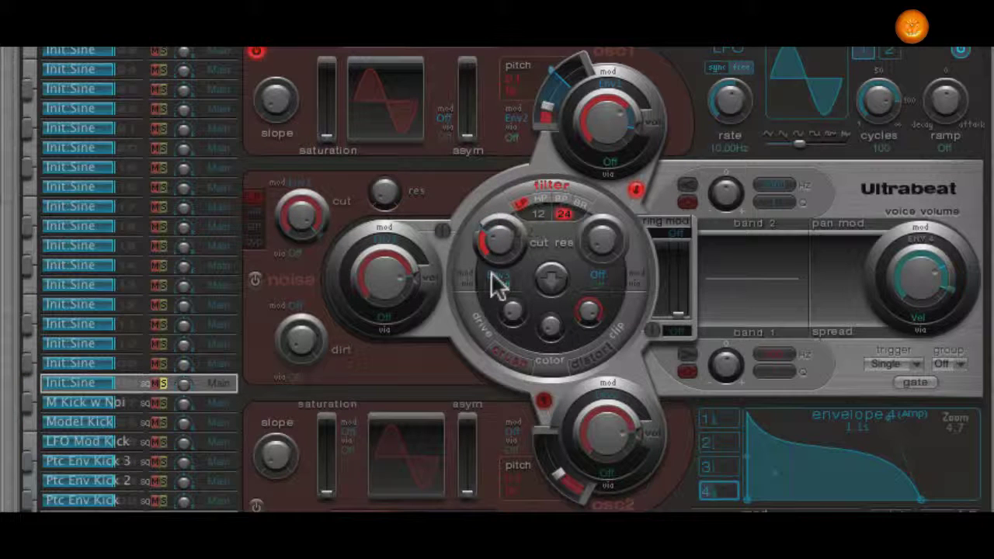
{"action": "left_click_drag", "start_coordinate": [492, 231], "coordinate": [497, 275]}
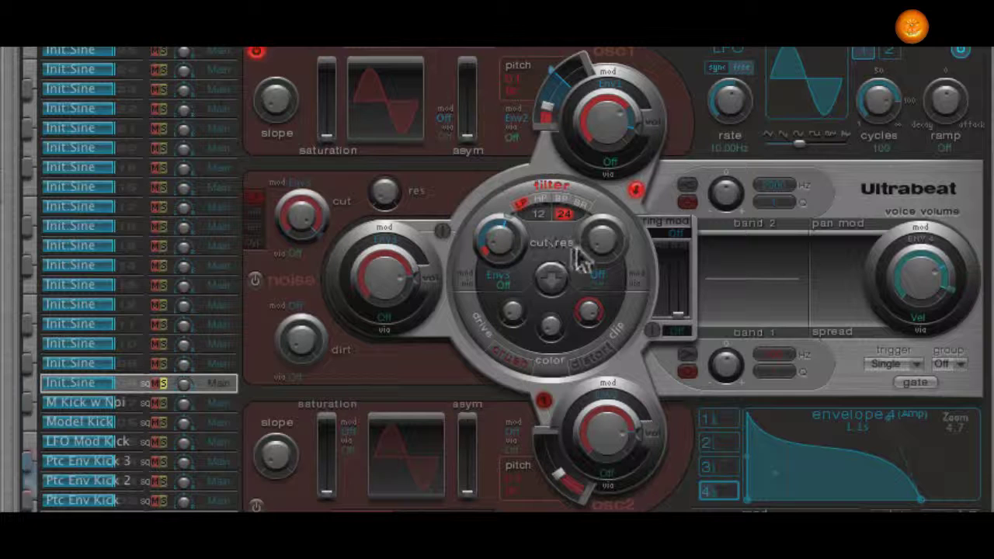
{"action": "left_click_drag", "start_coordinate": [600, 238], "coordinate": [602, 208]}
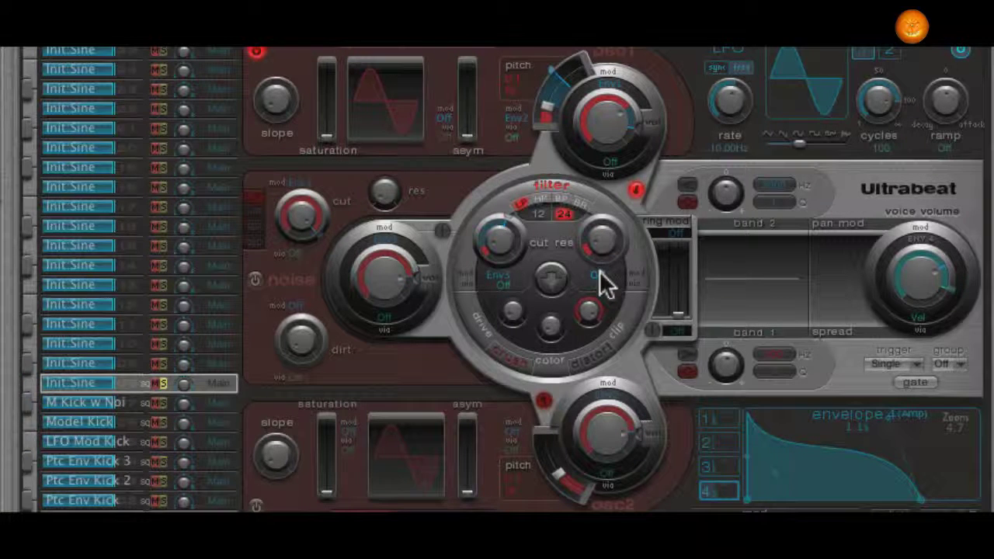
Assign Env3 as the filter resonance modulation source with an amount of about +0.54, and shorten envelope 3's decay to 280 ms.
{"action": "left_click", "coordinate": [600, 270]}
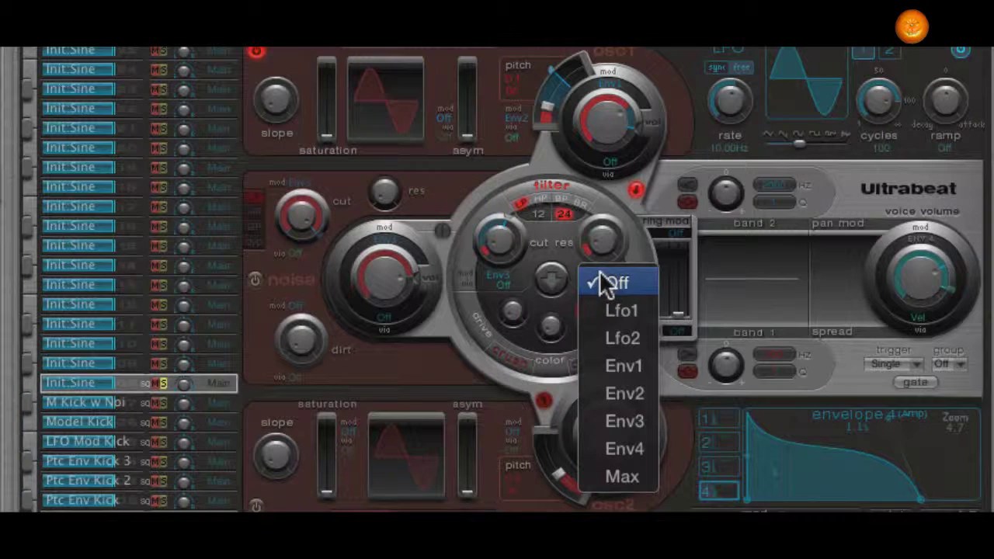
{"action": "left_click", "coordinate": [624, 423]}
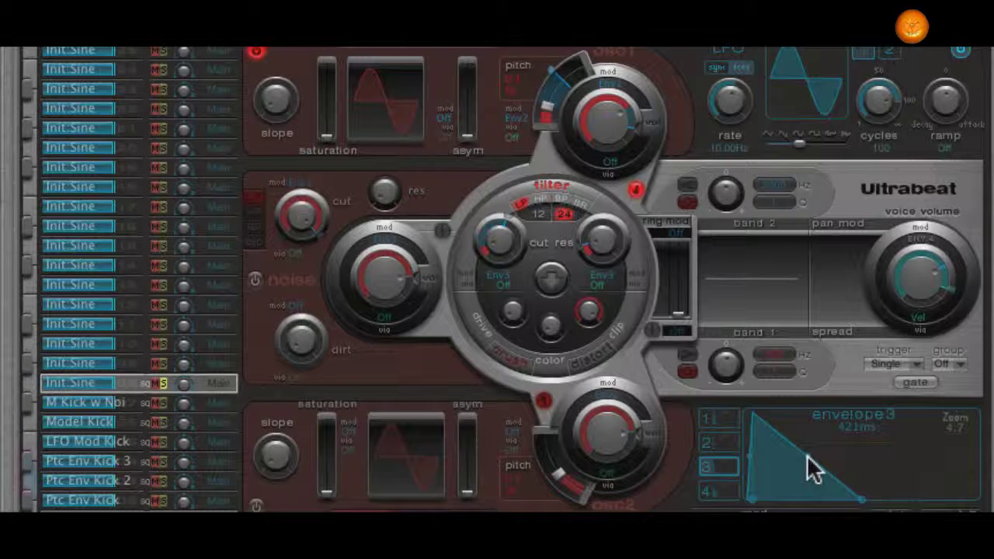
{"action": "mouse_move", "coordinate": [860, 497]}
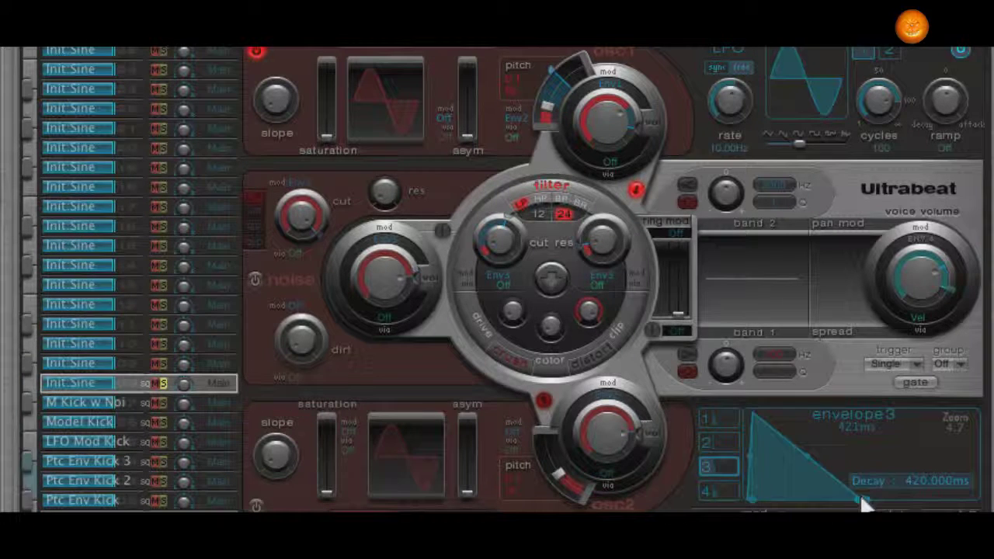
{"action": "left_click_drag", "start_coordinate": [863, 503], "coordinate": [840, 500]}
{"action": "left_click_drag", "start_coordinate": [586, 237], "coordinate": [637, 178]}
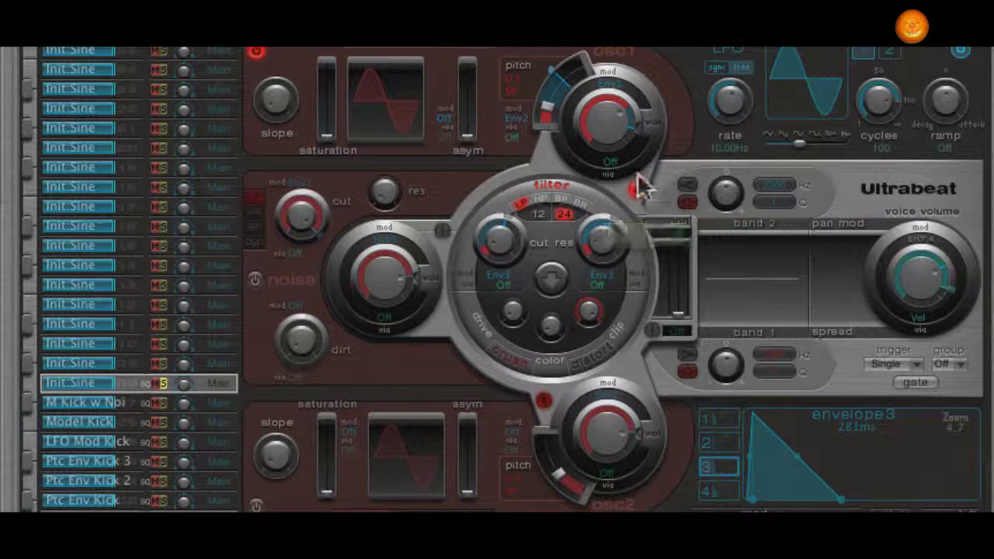
{"action": "left_click_drag", "start_coordinate": [616, 216], "coordinate": [622, 218]}
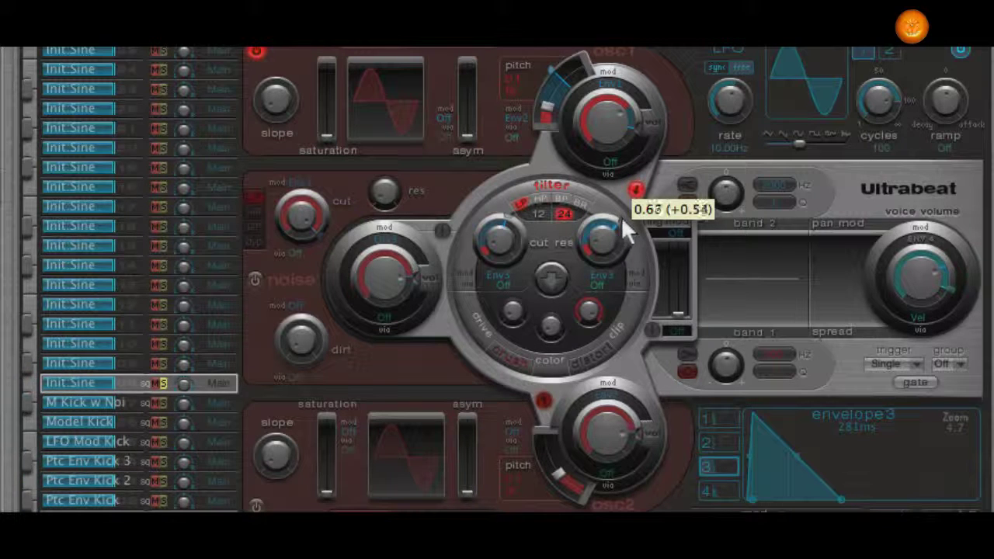
Give envelope 3 an immediate attack and an S-shaped decay with a bulging start, and fine-tune the filter cutoff.
{"action": "mouse_move", "coordinate": [492, 249]}
{"action": "left_mouse_down"}
{"action": "mouse_move", "coordinate": [500, 279]}
{"action": "mouse_move", "coordinate": [501, 244]}
{"action": "mouse_move", "coordinate": [526, 219]}
{"action": "mouse_move", "coordinate": [498, 245]}
{"action": "mouse_move", "coordinate": [517, 222]}
{"action": "mouse_move", "coordinate": [507, 220]}
{"action": "mouse_move", "coordinate": [497, 248]}
{"action": "left_mouse_up"}
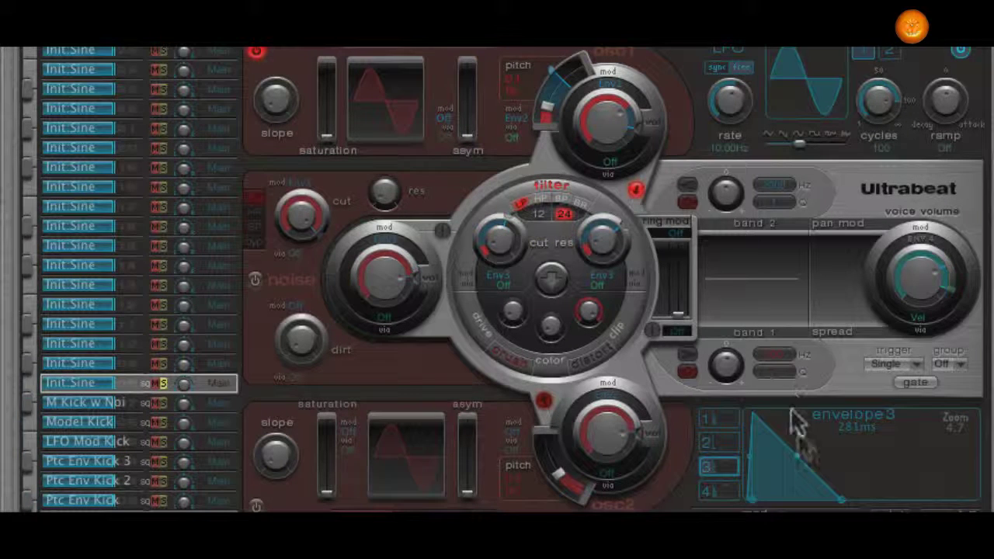
{"action": "left_click_drag", "start_coordinate": [753, 427], "coordinate": [735, 410]}
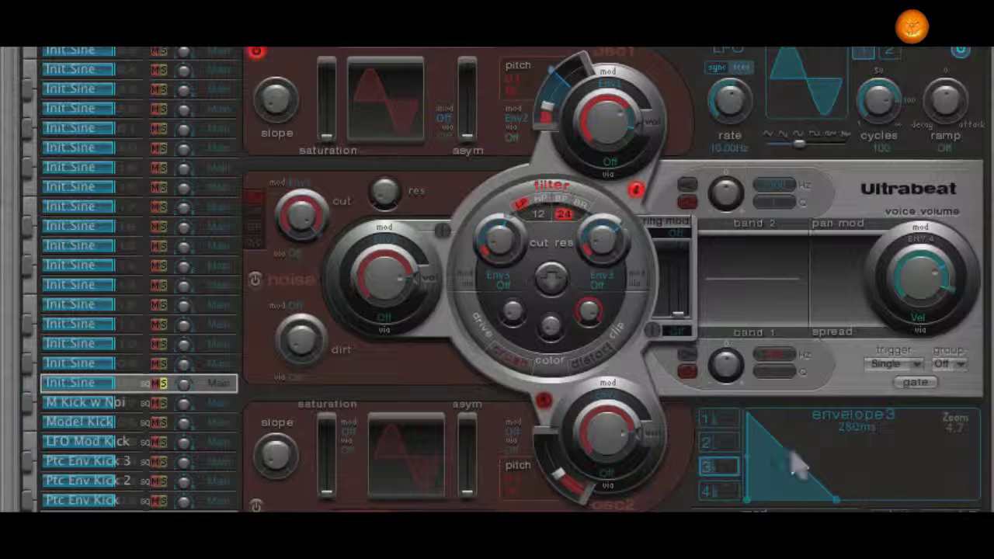
{"action": "left_click_drag", "start_coordinate": [817, 441], "coordinate": [767, 506]}
{"action": "left_click_drag", "start_coordinate": [812, 402], "coordinate": [810, 406]}
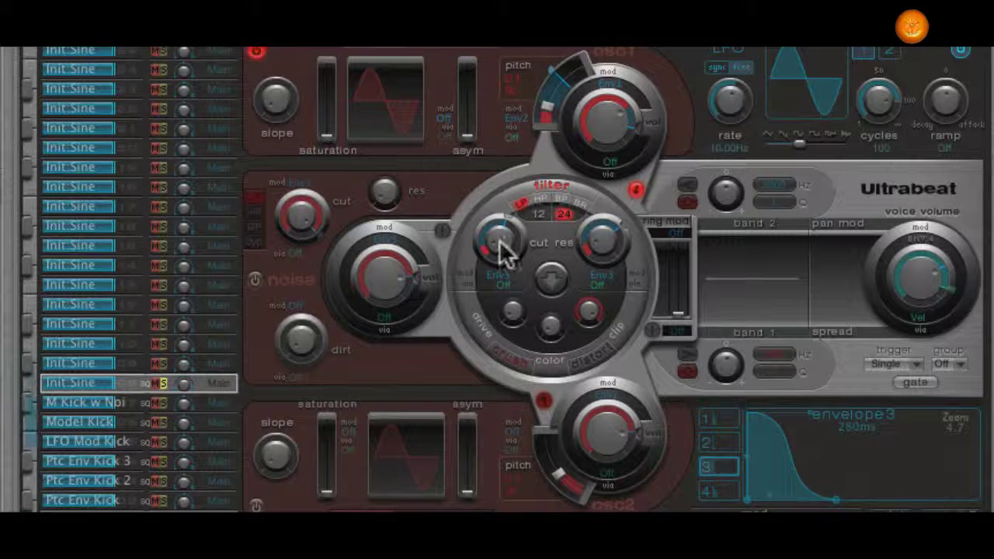
{"action": "left_click_drag", "start_coordinate": [500, 257], "coordinate": [510, 215]}
{"action": "left_click_drag", "start_coordinate": [490, 260], "coordinate": [505, 243]}
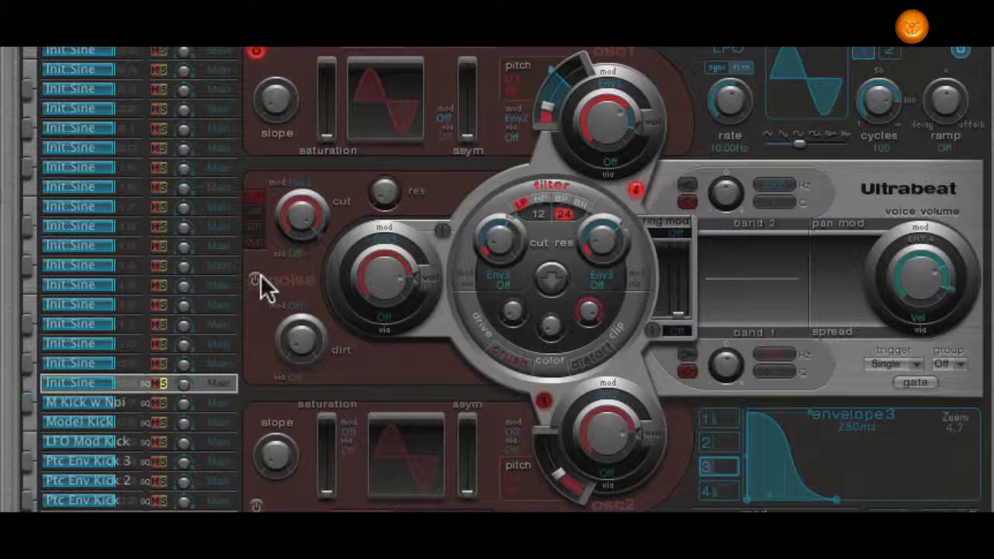
Enable the noise generator in band-pass mode, with its base volume at minimum and its volume modulation raised.
{"action": "left_click_drag", "start_coordinate": [388, 284], "coordinate": [373, 401]}
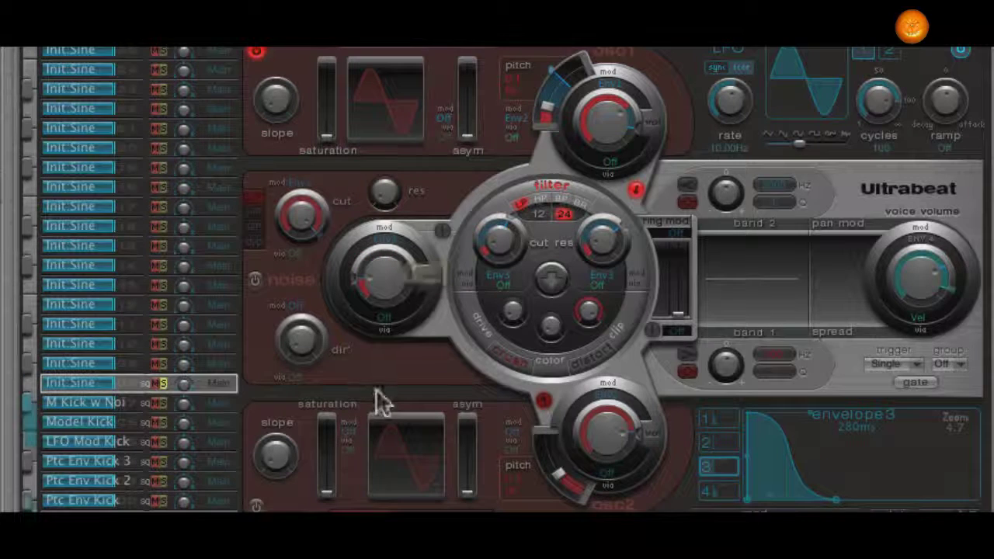
{"action": "left_click", "coordinate": [255, 280]}
{"action": "mouse_move", "coordinate": [396, 291]}
{"action": "left_mouse_down"}
{"action": "mouse_move", "coordinate": [395, 267]}
{"action": "mouse_move", "coordinate": [396, 288]}
{"action": "left_mouse_up"}
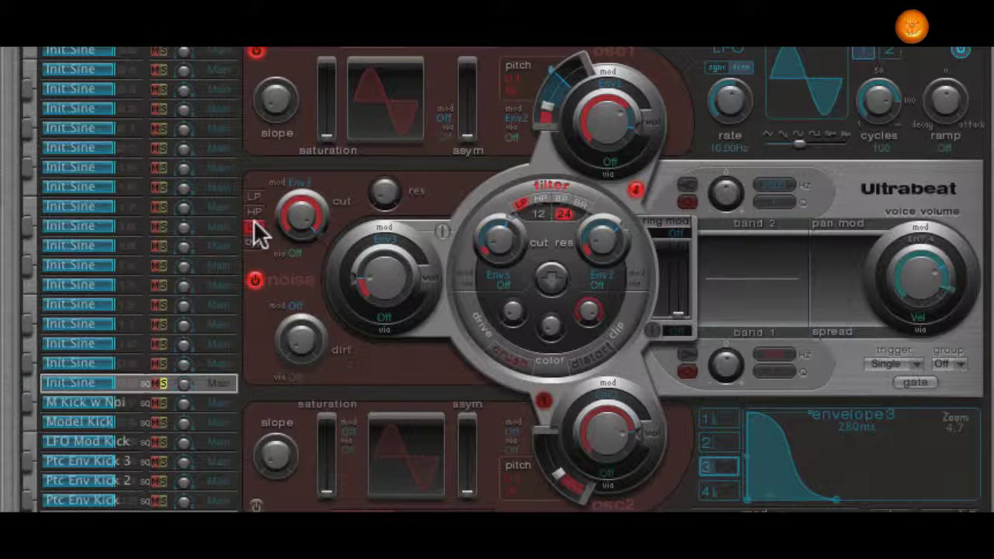
{"action": "left_click_drag", "start_coordinate": [390, 281], "coordinate": [383, 348]}
{"action": "left_click_drag", "start_coordinate": [357, 271], "coordinate": [363, 237]}
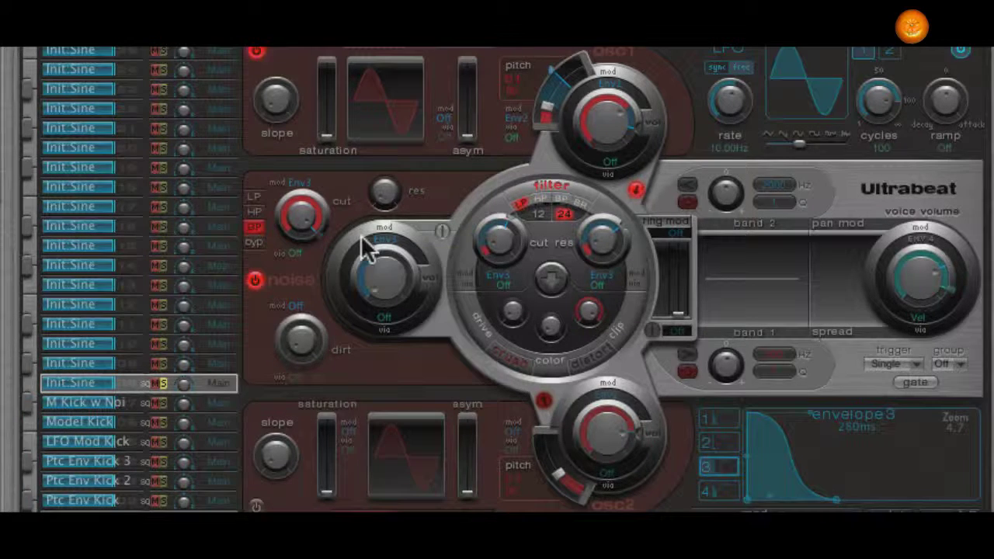
Compare the four envelope shapes and assign the short Env2 as the noise volume modulation source.
{"action": "left_click", "coordinate": [712, 439]}
{"action": "left_click", "coordinate": [718, 419]}
{"action": "left_click", "coordinate": [714, 485]}
{"action": "left_click", "coordinate": [712, 464]}
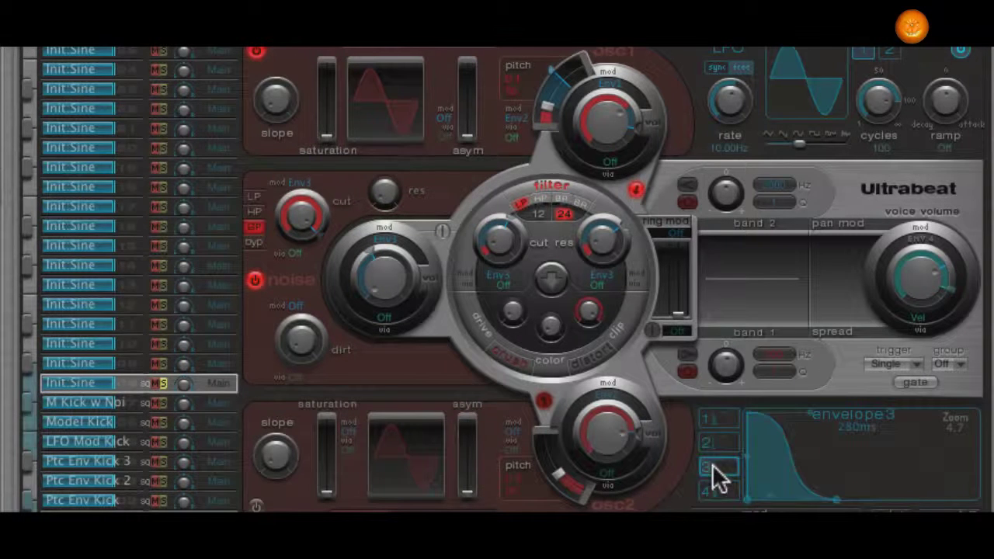
{"action": "left_click", "coordinate": [712, 441]}
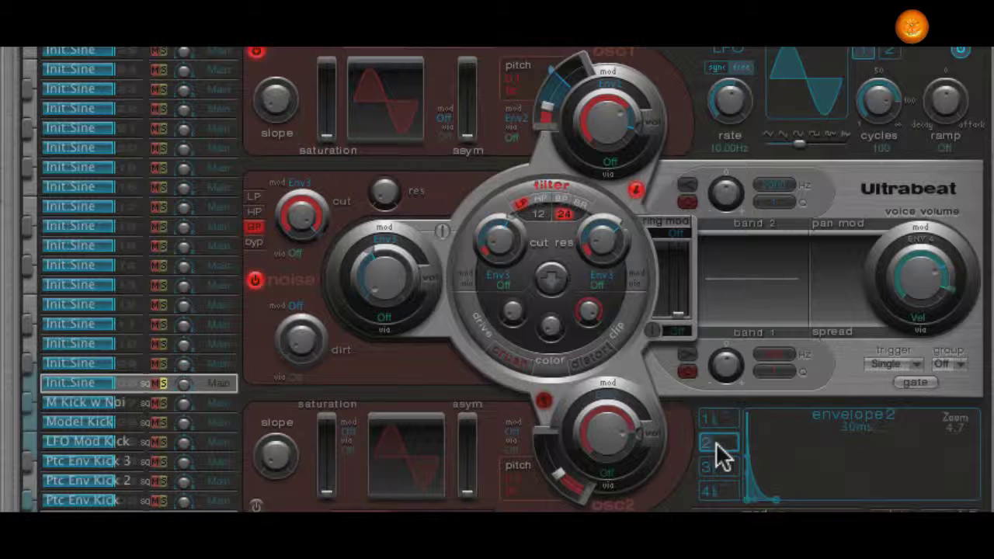
{"action": "left_click", "coordinate": [388, 242]}
{"action": "left_click", "coordinate": [395, 220]}
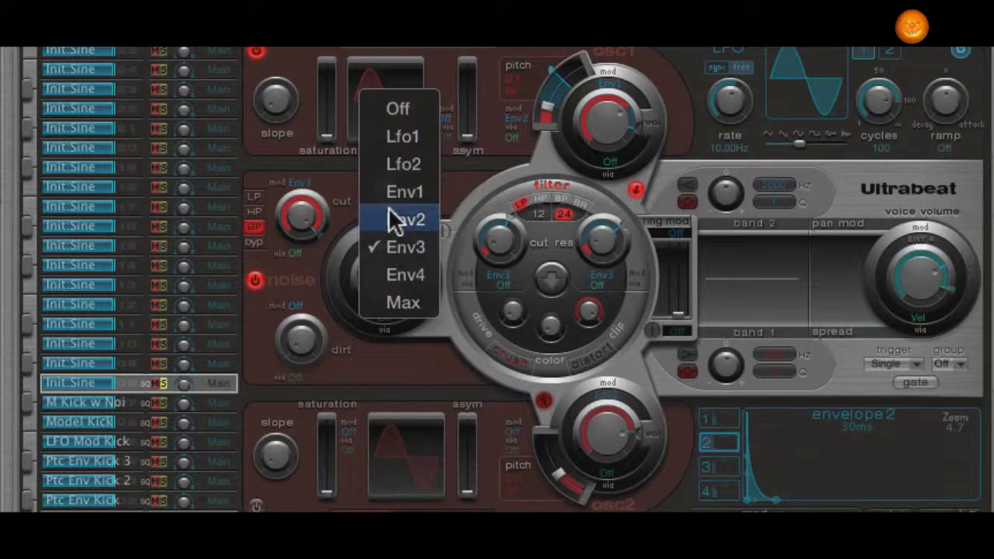
Adjust the noise volume modulation amount, lower the noise filter cutoff and add some resonance.
{"action": "mouse_move", "coordinate": [369, 248]}
{"action": "left_mouse_down"}
{"action": "mouse_move", "coordinate": [395, 242]}
{"action": "mouse_move", "coordinate": [379, 244]}
{"action": "left_mouse_up"}
{"action": "left_click_drag", "start_coordinate": [300, 211], "coordinate": [312, 287]}
{"action": "left_click_drag", "start_coordinate": [381, 204], "coordinate": [388, 135]}
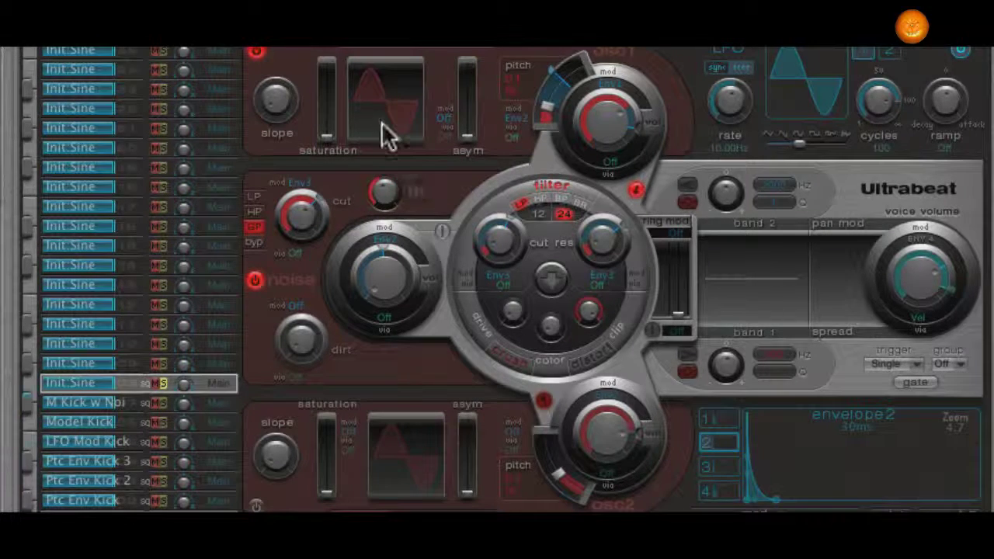
Enable oscillator 2 in Model mode and move its material point to the upper-left corner of the pad.
{"action": "left_click", "coordinate": [256, 505]}
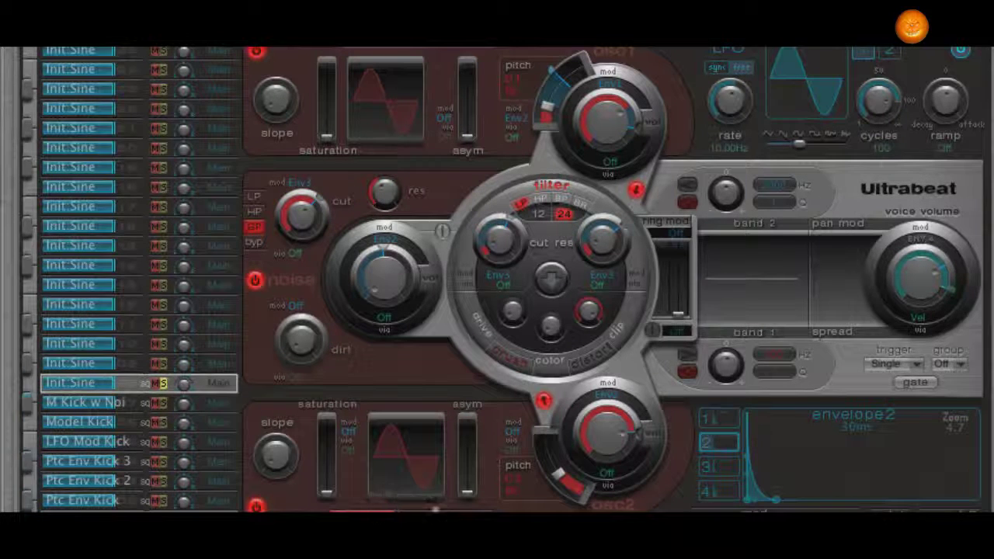
{"action": "left_click", "coordinate": [468, 514]}
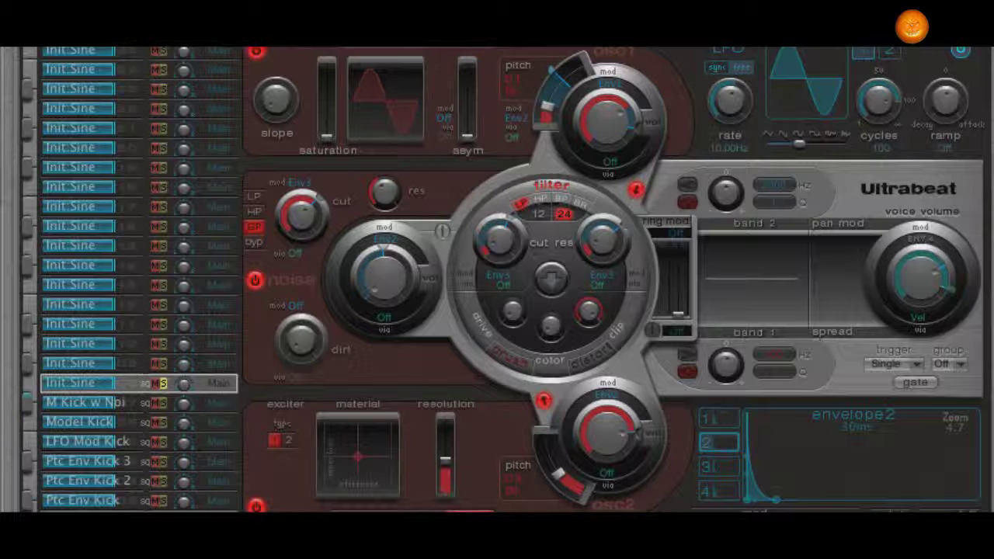
{"action": "left_click_drag", "start_coordinate": [352, 449], "coordinate": [308, 416]}
Reduce oscillator 2's model resolution to a low setting and lower its pitch to about 69.3 Hz.
{"action": "left_click_drag", "start_coordinate": [444, 460], "coordinate": [445, 492]}
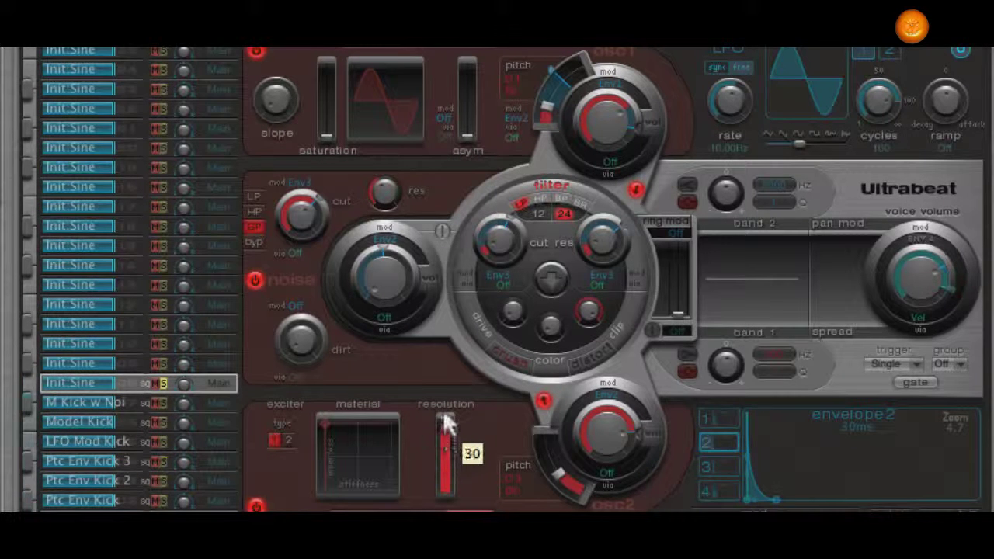
{"action": "left_click_drag", "start_coordinate": [443, 414], "coordinate": [444, 480]}
{"action": "left_click_drag", "start_coordinate": [556, 473], "coordinate": [576, 510]}
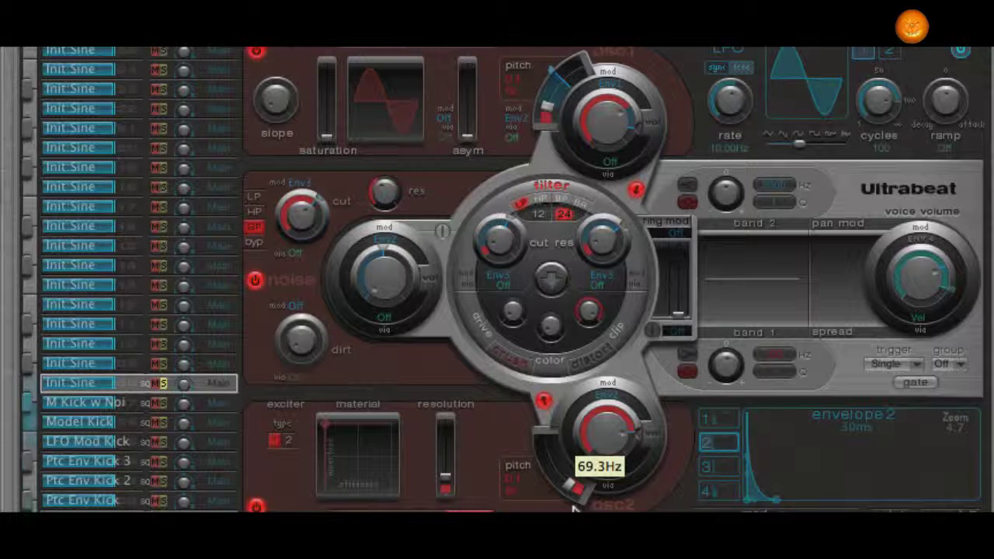
{"action": "left_click_drag", "start_coordinate": [573, 509], "coordinate": [572, 509]}
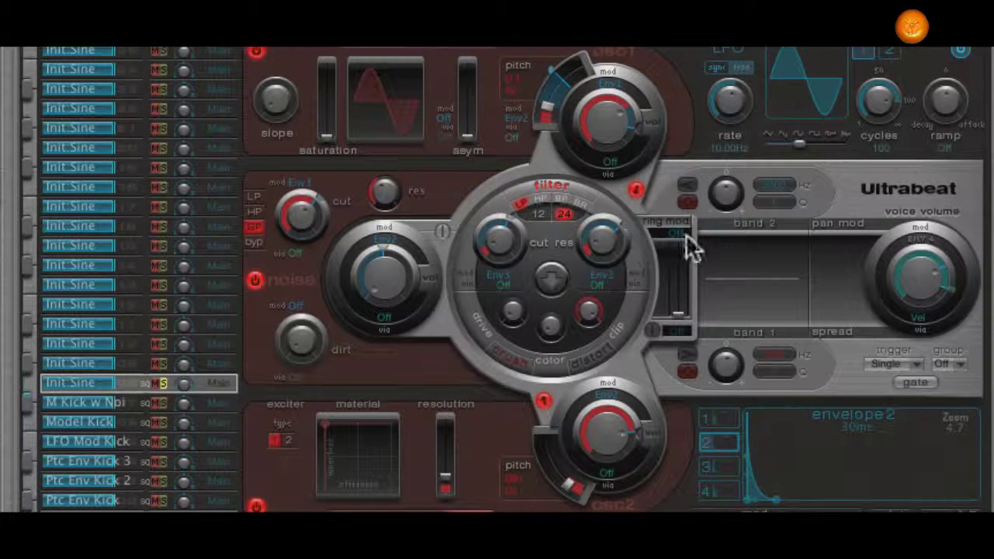
Enable EQ band 1 with a +6.0 dB peak at a lowered frequency, and compare the kick with the band off and on.
{"action": "left_click", "coordinate": [750, 340]}
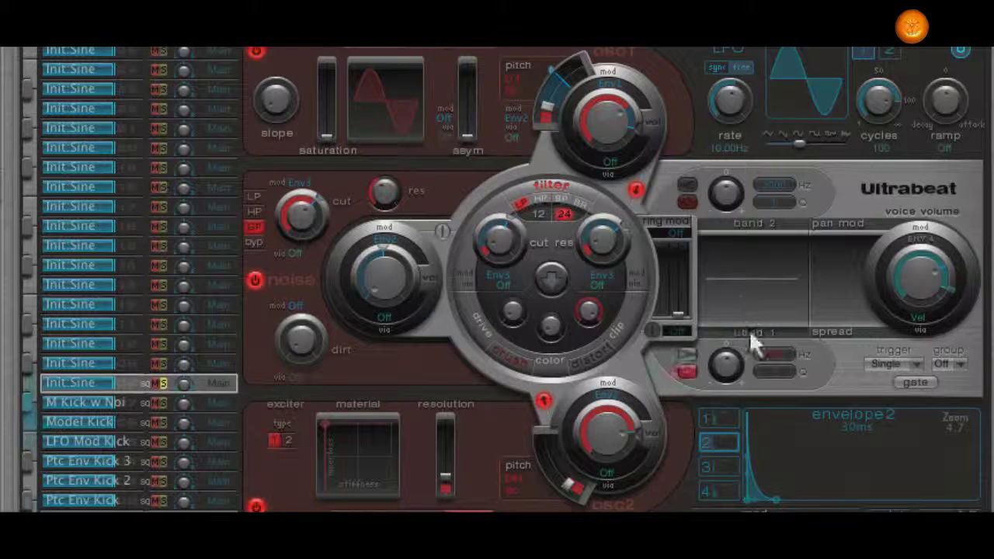
{"action": "mouse_move", "coordinate": [730, 373]}
{"action": "left_click_drag", "start_coordinate": [726, 361], "coordinate": [726, 331]}
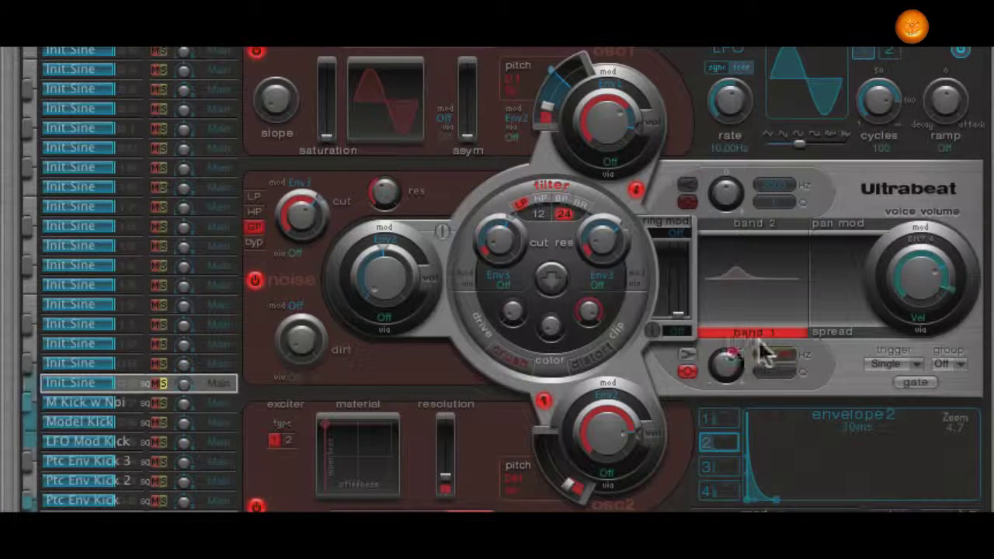
{"action": "mouse_move", "coordinate": [772, 354]}
{"action": "left_mouse_down"}
{"action": "mouse_move", "coordinate": [765, 389]}
{"action": "mouse_move", "coordinate": [763, 370]}
{"action": "mouse_move", "coordinate": [780, 359]}
{"action": "left_mouse_up"}
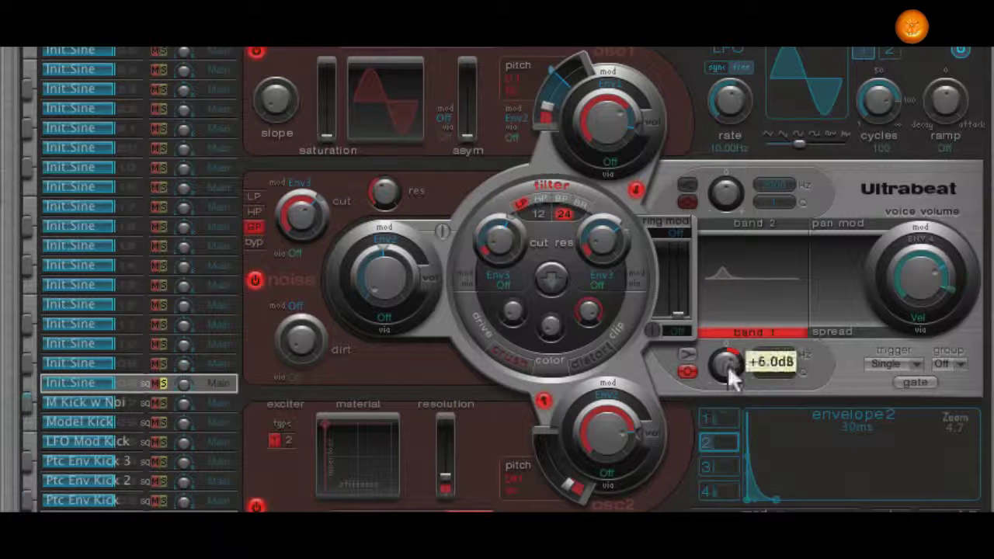
{"action": "left_click", "coordinate": [740, 332]}
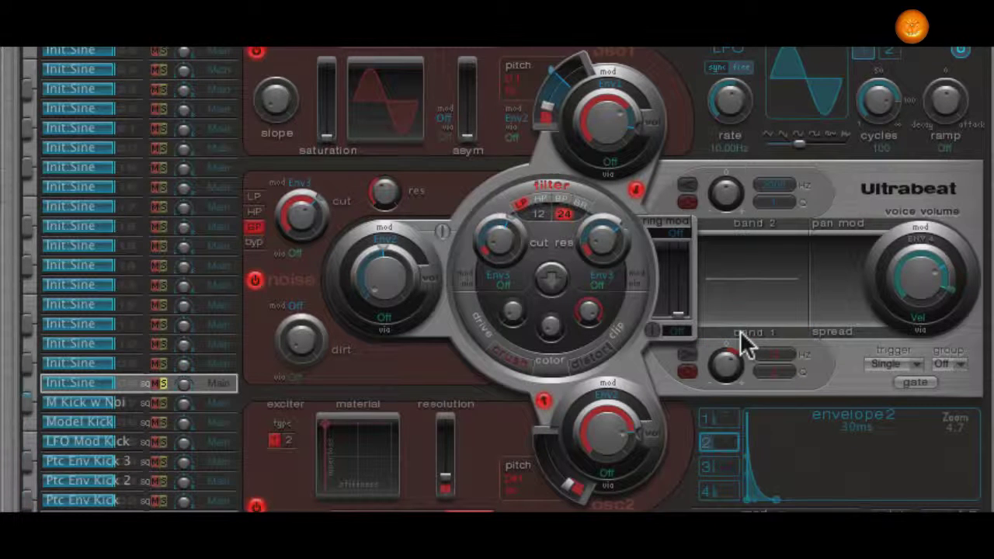
{"action": "left_click", "coordinate": [740, 331]}
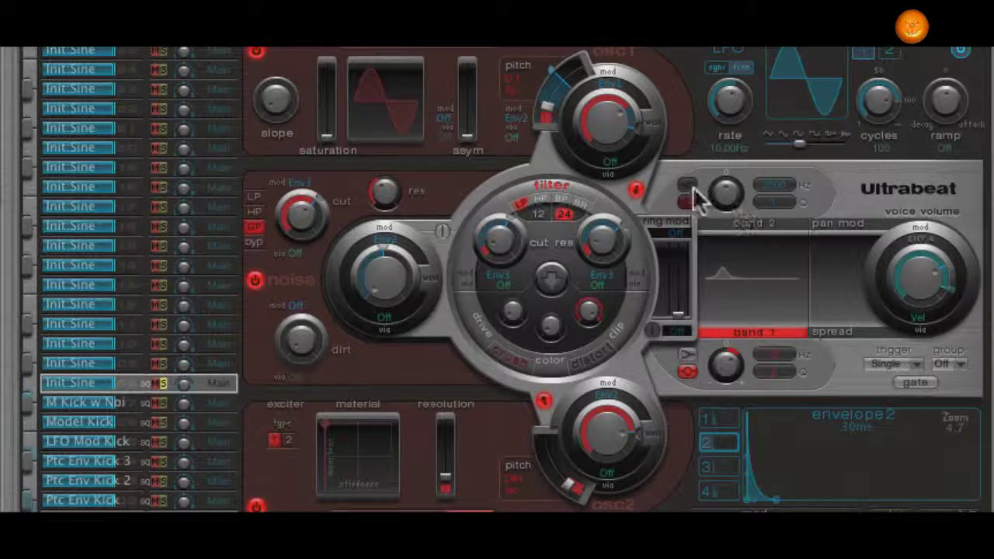
Enable EQ band 2 as a shelf, boost its gain, and set its frequency to 2500 Hz.
{"action": "left_click", "coordinate": [753, 224]}
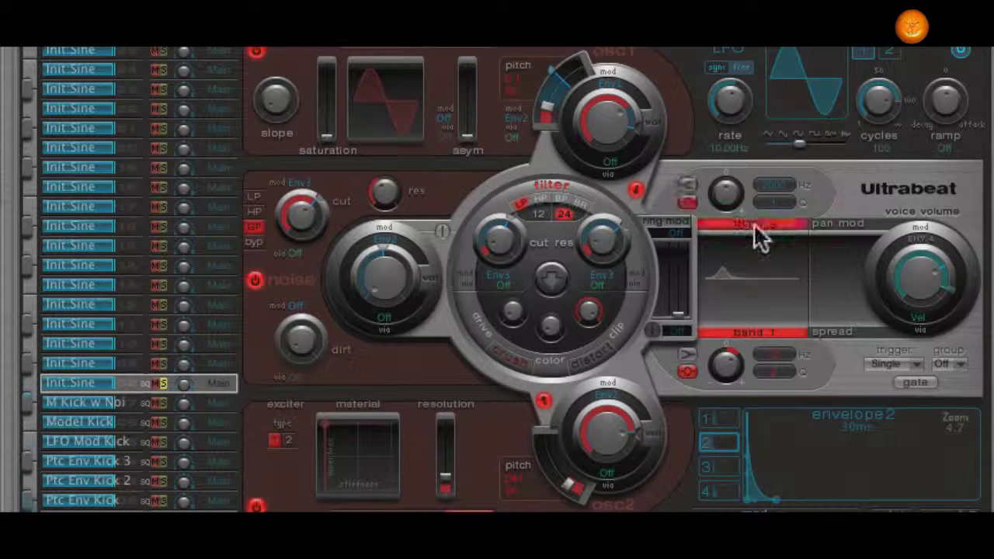
{"action": "left_click", "coordinate": [687, 186]}
{"action": "left_click_drag", "start_coordinate": [730, 188], "coordinate": [729, 153]}
{"action": "left_click_drag", "start_coordinate": [784, 200], "coordinate": [772, 236]}
{"action": "left_click_drag", "start_coordinate": [767, 293], "coordinate": [767, 258]}
{"action": "left_click_drag", "start_coordinate": [774, 211], "coordinate": [778, 170]}
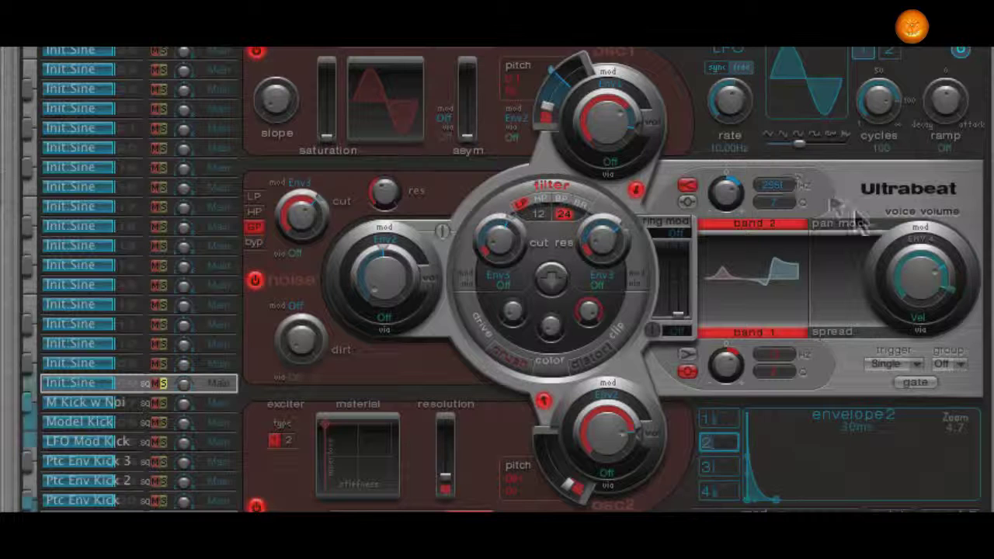
Adjust the voice volume, shorten envelope 4 to 950 ms and bend its decay into a lower curve.
{"action": "mouse_move", "coordinate": [930, 290]}
{"action": "left_mouse_down"}
{"action": "mouse_move", "coordinate": [949, 271]}
{"action": "mouse_move", "coordinate": [953, 301]}
{"action": "mouse_move", "coordinate": [952, 282]}
{"action": "mouse_move", "coordinate": [950, 291]}
{"action": "left_mouse_up"}
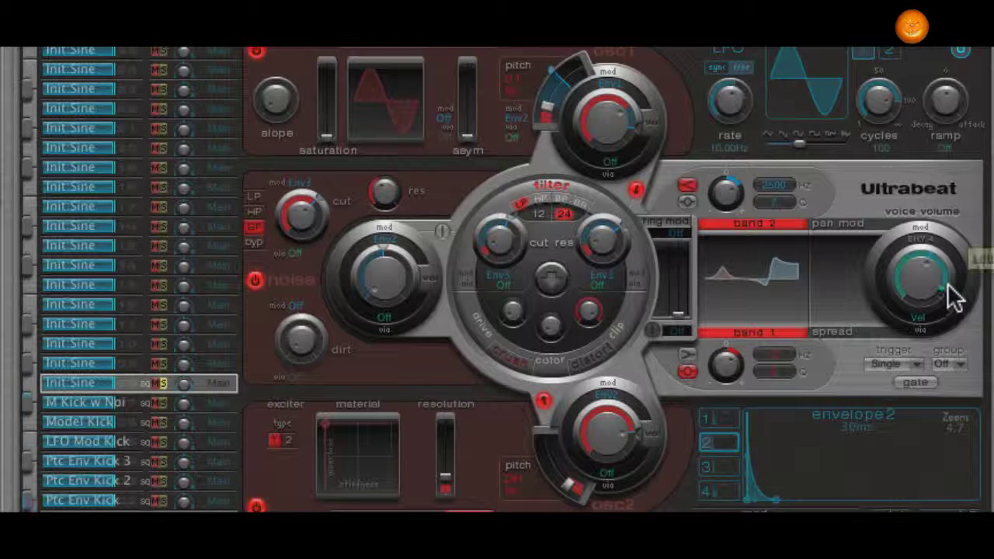
{"action": "left_click", "coordinate": [723, 495]}
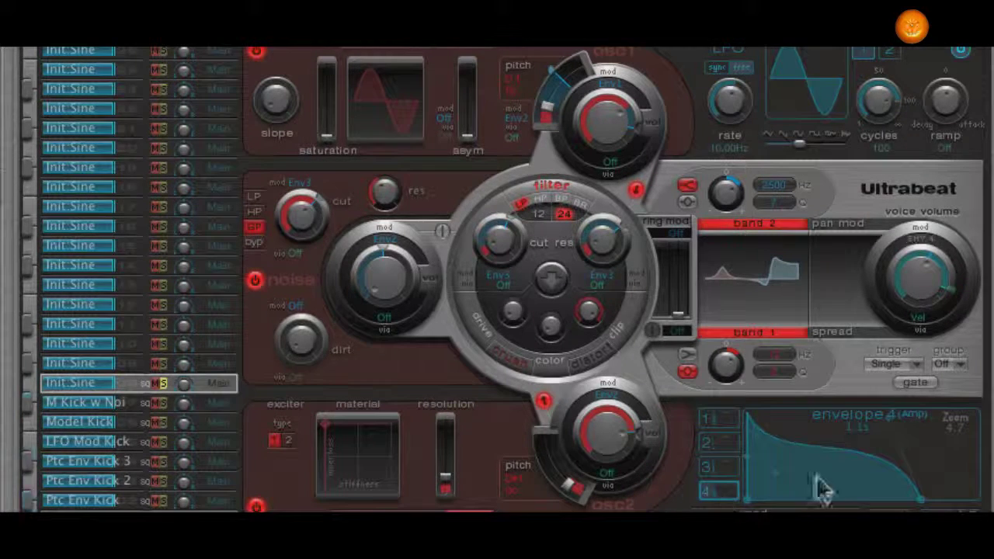
{"action": "mouse_move", "coordinate": [926, 501]}
{"action": "left_mouse_down"}
{"action": "mouse_move", "coordinate": [788, 506]}
{"action": "mouse_move", "coordinate": [924, 499]}
{"action": "mouse_move", "coordinate": [912, 500]}
{"action": "left_mouse_up"}
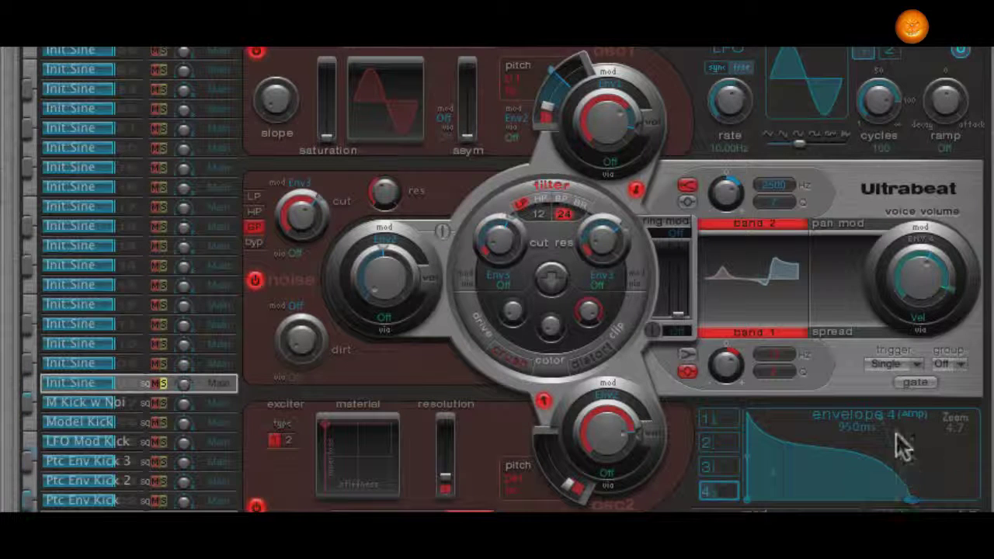
{"action": "left_click_drag", "start_coordinate": [876, 413], "coordinate": [836, 436]}
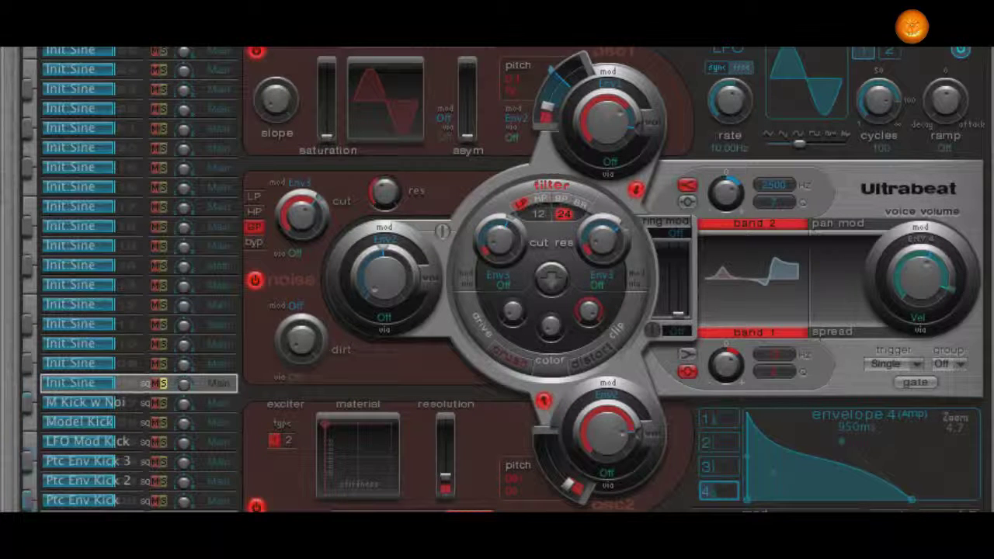
Compare the kick with oscillator 2, the noise generator and oscillator 1 each switched off and back on.
{"action": "left_click", "coordinate": [255, 506]}
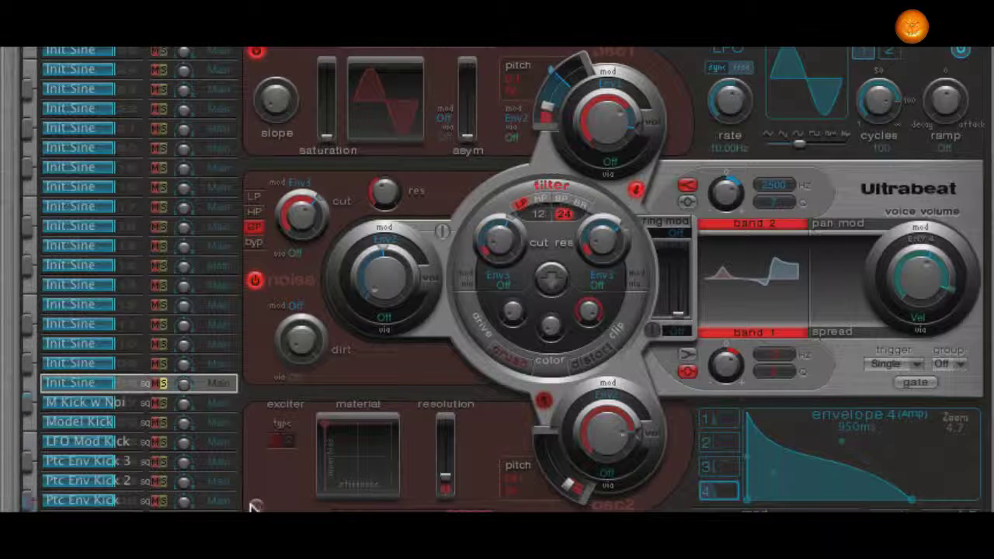
{"action": "left_click", "coordinate": [255, 507]}
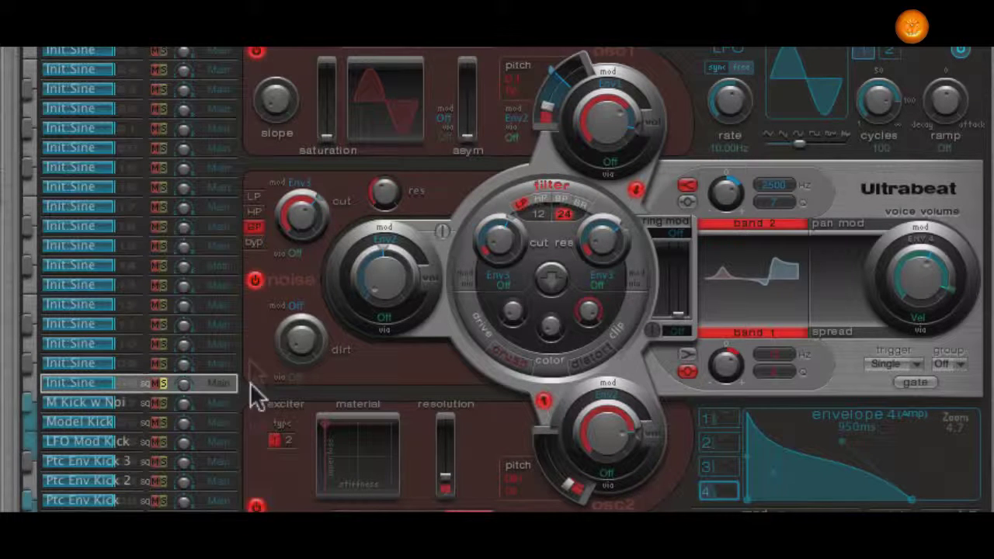
{"action": "left_click", "coordinate": [254, 278]}
{"action": "left_click", "coordinate": [254, 279]}
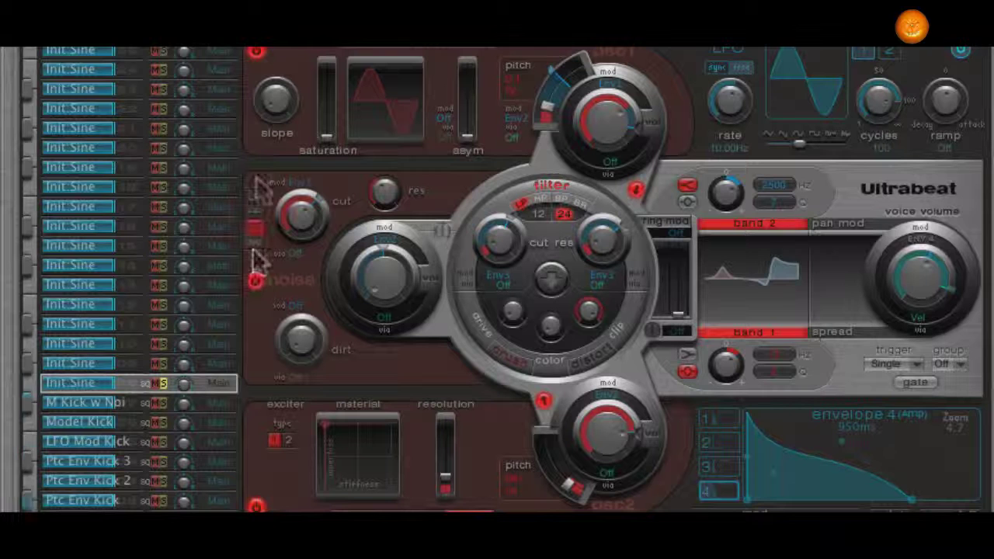
{"action": "left_click", "coordinate": [254, 53]}
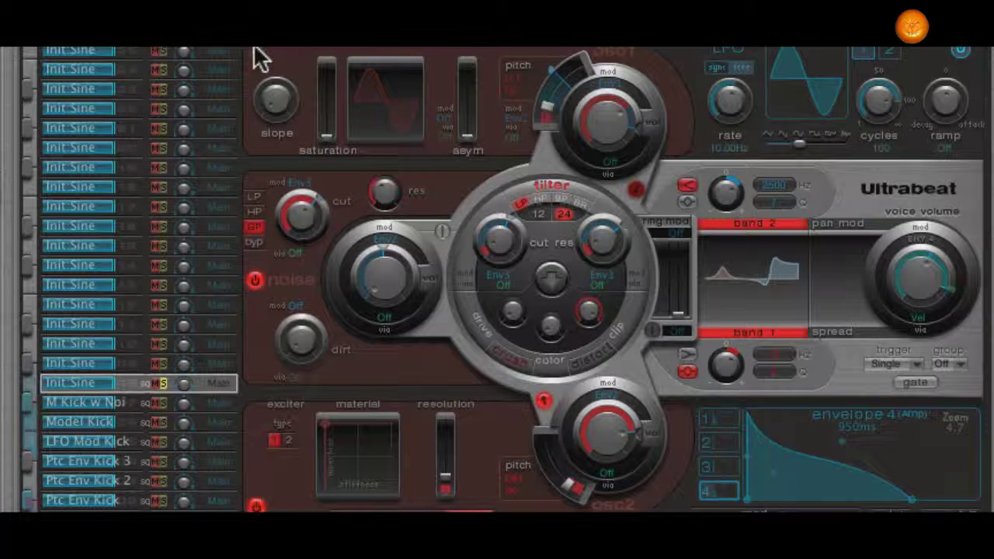
{"action": "left_click", "coordinate": [255, 51]}
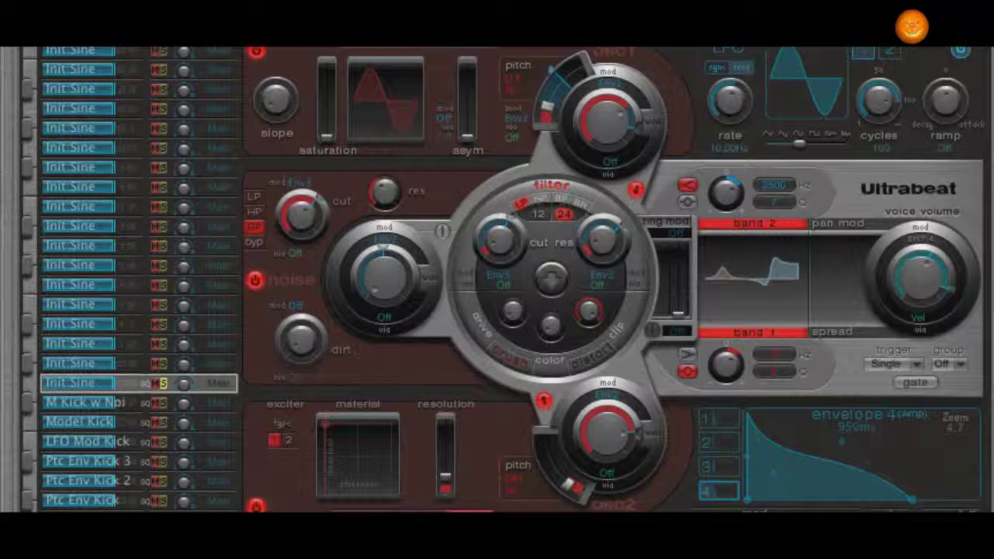
Rename the selected Init Sine voice as Layer Kick and save the current setting.
{"action": "double_click", "coordinate": [74, 380]}
{"action": "type", "text": "LAyer Kick"}
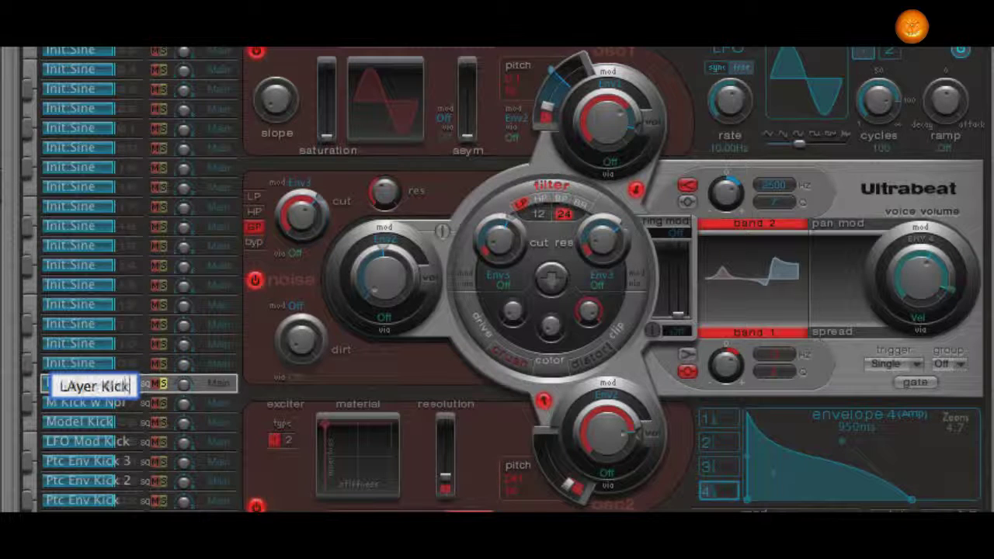
{"action": "left_click", "coordinate": [78, 385]}
{"action": "key", "text": "BackSpace"}
{"action": "type", "text": "a"}
{"action": "key", "text": "Return"}
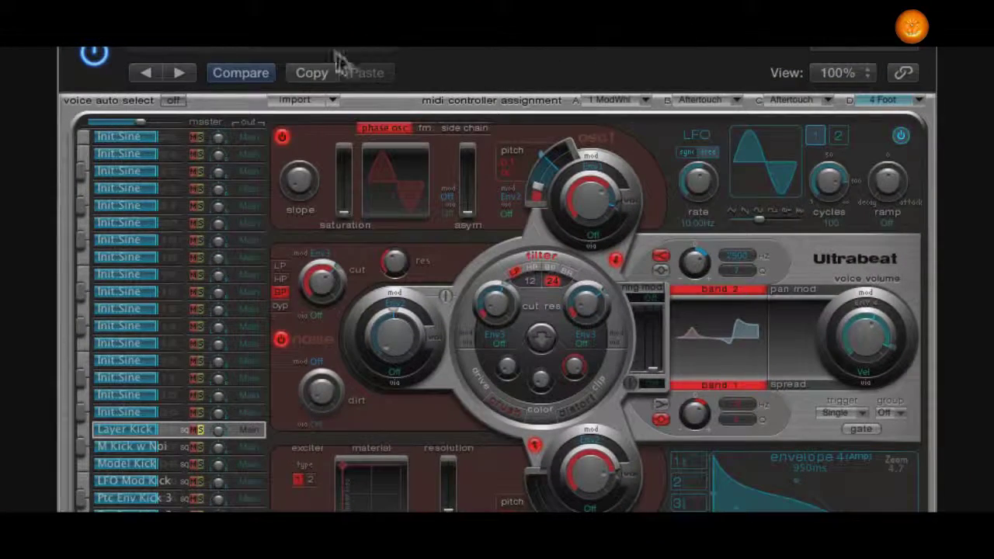
{"action": "left_click", "coordinate": [325, 56]}
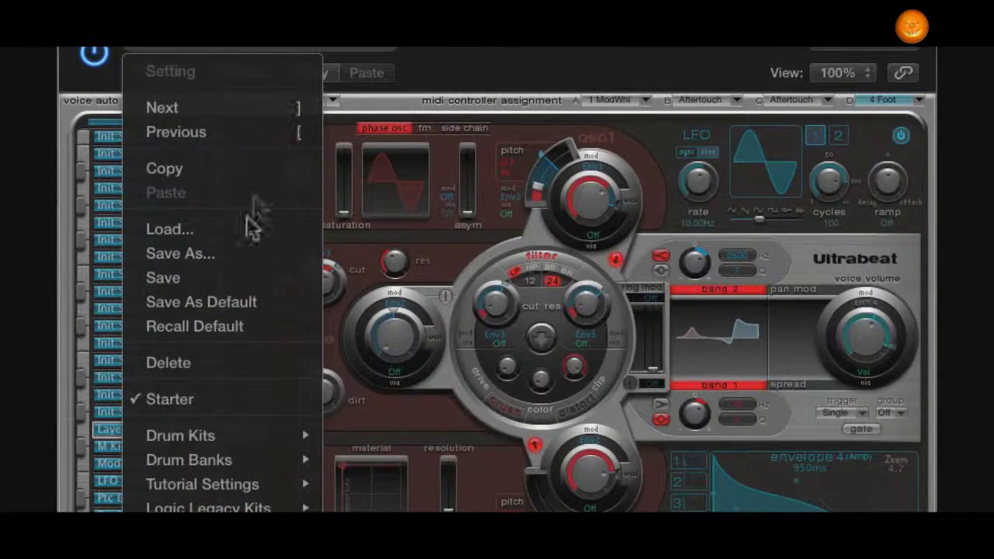
{"action": "left_click", "coordinate": [217, 279]}
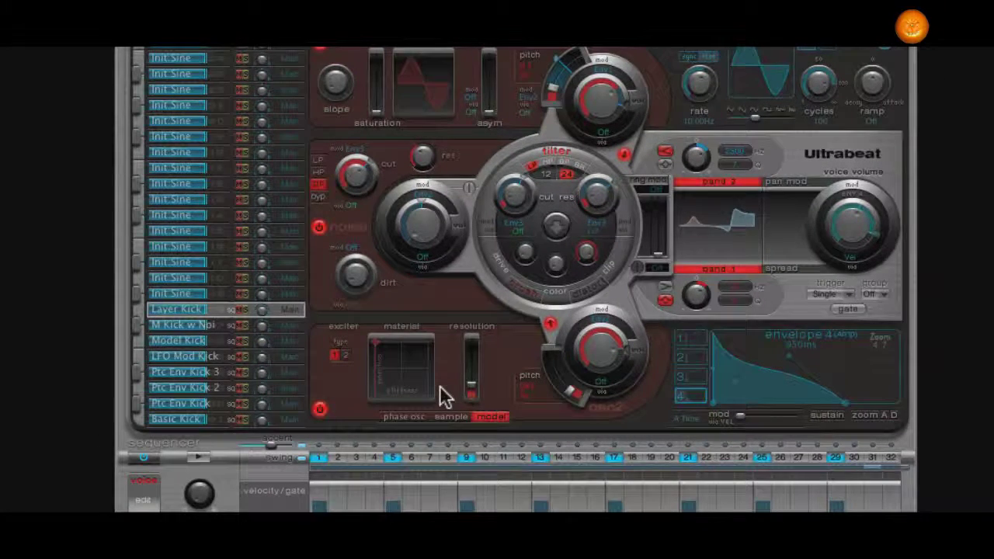
Solo the Init Sine voice above Layer Kick and place hits on sequencer steps 1, 3, 5 and 7.
{"action": "left_click_drag", "start_coordinate": [160, 305], "coordinate": [166, 287]}
{"action": "left_click", "coordinate": [245, 294]}
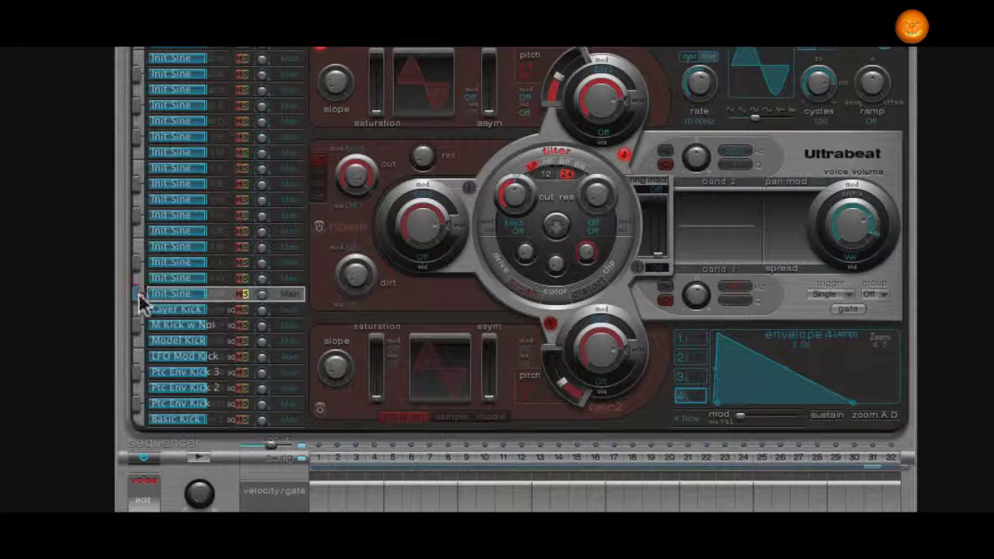
{"action": "left_click", "coordinate": [319, 457]}
{"action": "left_click", "coordinate": [356, 457]}
{"action": "left_click", "coordinate": [392, 458]}
{"action": "left_click", "coordinate": [429, 458]}
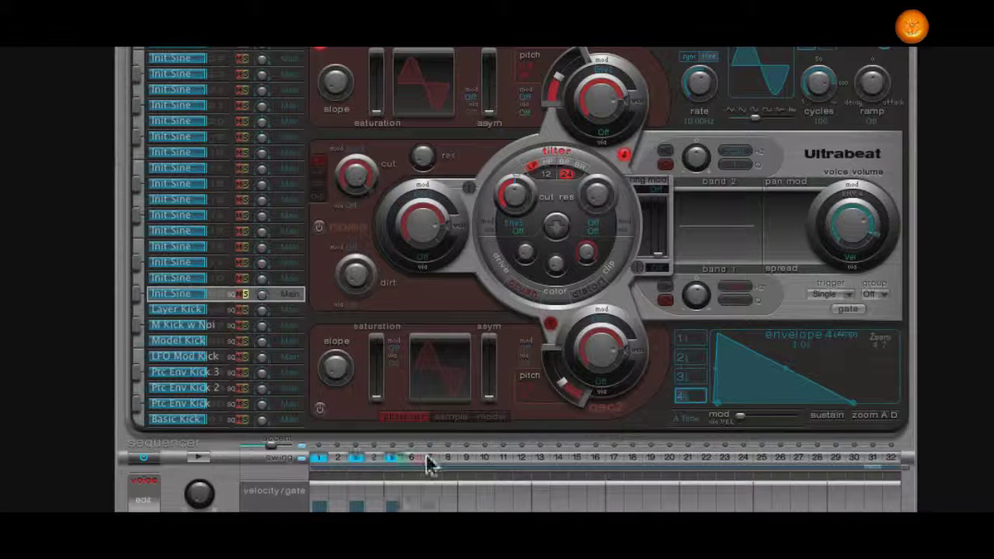
Add hits on steps 9, 11, 13, 14, 16, 18, 19, 21, 22, 25, 27 and 30, and start the sequencer.
{"action": "left_click", "coordinate": [466, 457]}
{"action": "left_click", "coordinate": [502, 457]}
{"action": "left_click", "coordinate": [541, 457]}
{"action": "left_click", "coordinate": [558, 457]}
{"action": "left_click", "coordinate": [595, 458]}
{"action": "left_click", "coordinate": [632, 457]}
{"action": "left_click", "coordinate": [650, 457]}
{"action": "left_click", "coordinate": [688, 457]}
{"action": "left_click", "coordinate": [761, 458]}
{"action": "left_click", "coordinate": [198, 458]}
{"action": "left_click", "coordinate": [854, 457]}
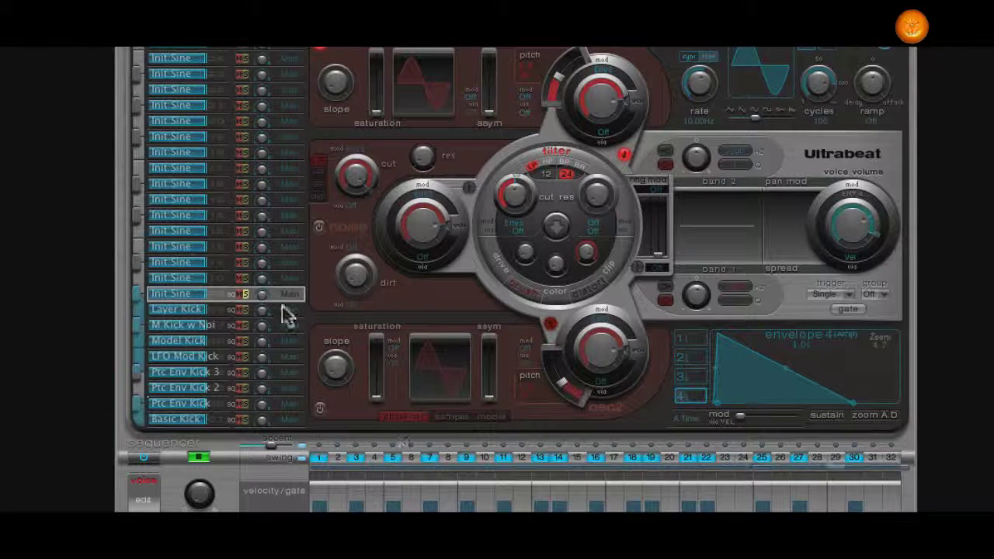
{"action": "left_click", "coordinate": [243, 293]}
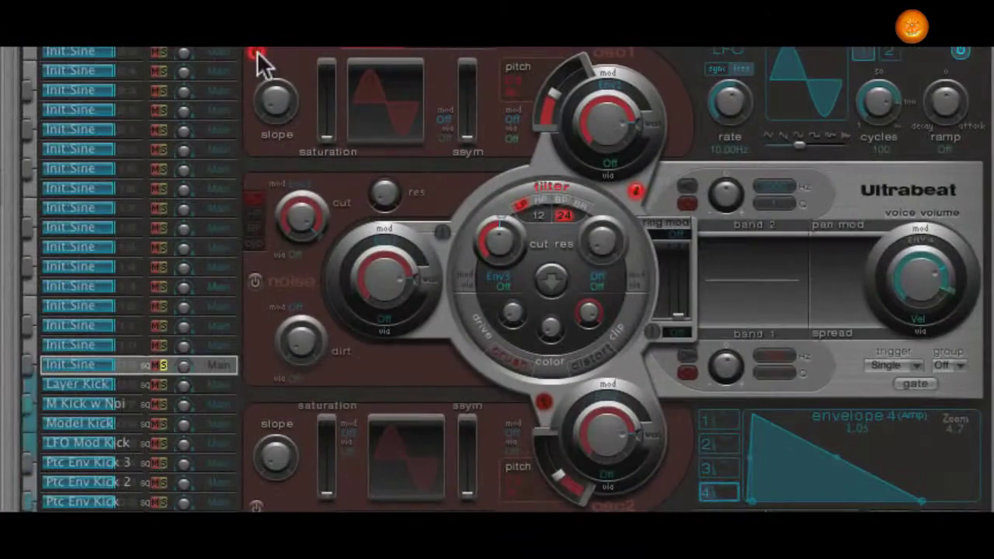
Replace oscillator 1 with the noise generator as sound source, lower the noise volume and raise its envelope modulation amount.
{"action": "left_click_drag", "start_coordinate": [372, 269], "coordinate": [373, 392]}
{"action": "left_click", "coordinate": [254, 281]}
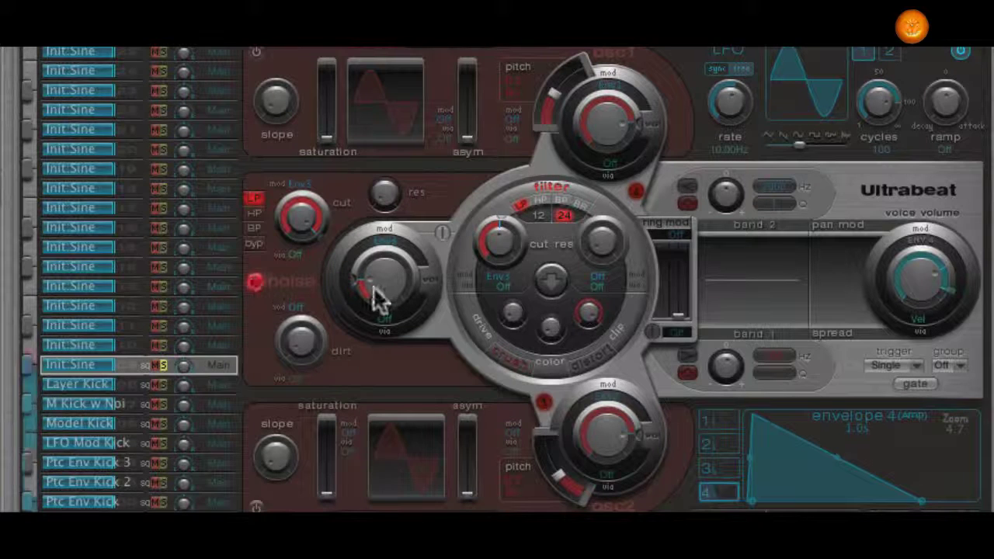
{"action": "left_click_drag", "start_coordinate": [378, 286], "coordinate": [434, 60]}
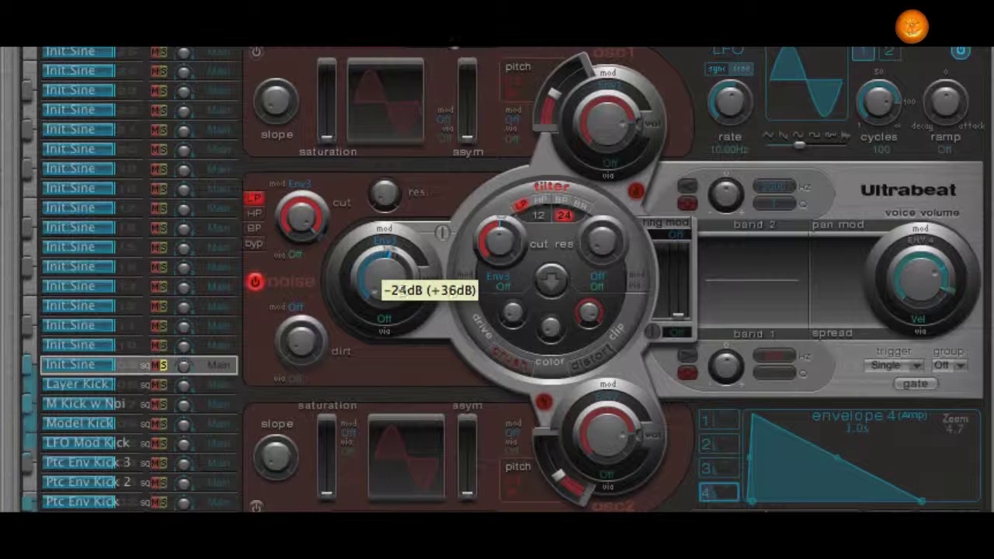
{"action": "left_click_drag", "start_coordinate": [387, 268], "coordinate": [445, 259]}
{"action": "left_click_drag", "start_coordinate": [390, 280], "coordinate": [381, 293]}
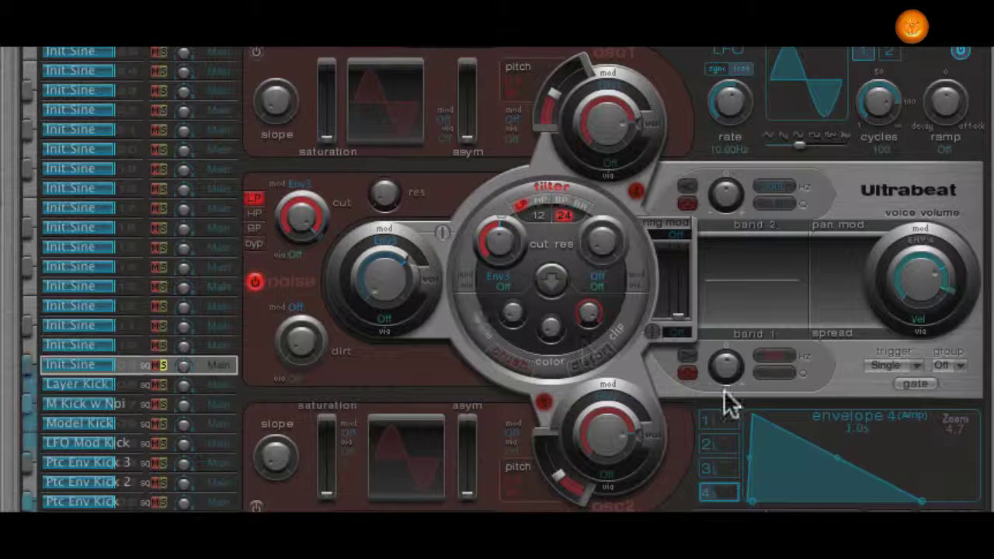
Shape envelope 3 with an immediate attack and a concave decay lasting 420 ms.
{"action": "left_click", "coordinate": [716, 467]}
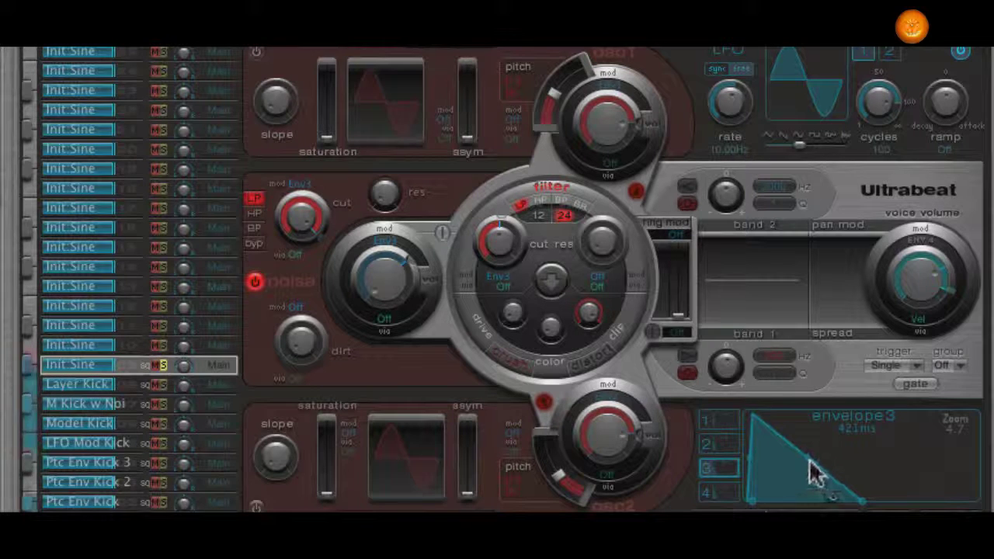
{"action": "left_click_drag", "start_coordinate": [810, 465], "coordinate": [792, 486]}
{"action": "left_click_drag", "start_coordinate": [772, 483], "coordinate": [747, 501]}
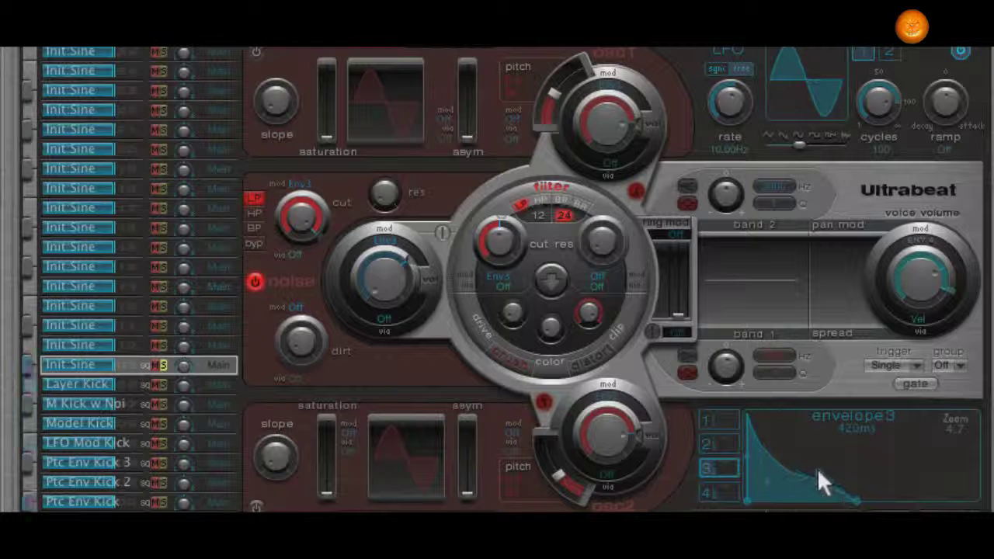
Switch the noise filter to high-pass, lower its cutoff, add resonance and adjust the cutoff modulation.
{"action": "left_click", "coordinate": [255, 213]}
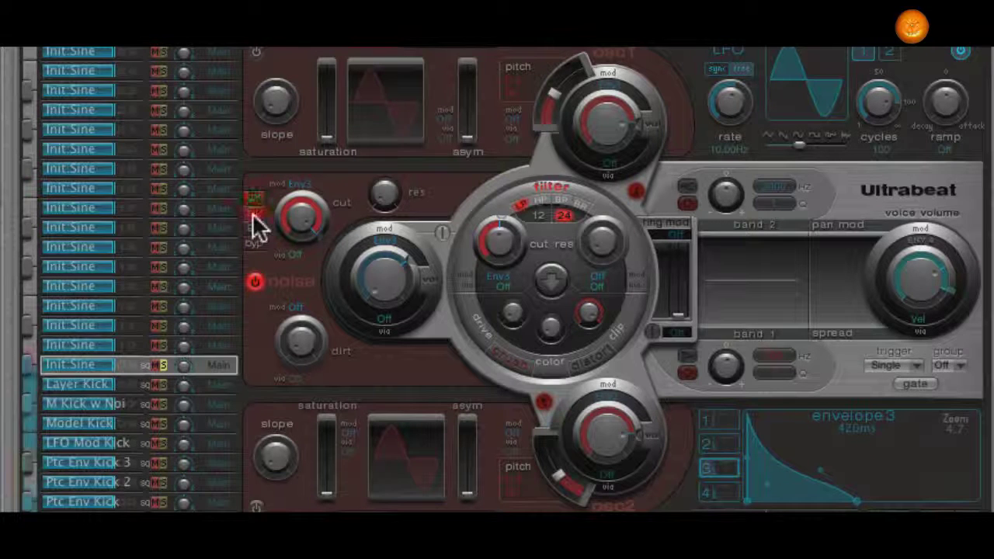
{"action": "left_click_drag", "start_coordinate": [295, 215], "coordinate": [303, 310]}
{"action": "left_click_drag", "start_coordinate": [386, 200], "coordinate": [380, 98]}
{"action": "left_click_drag", "start_coordinate": [284, 240], "coordinate": [296, 189]}
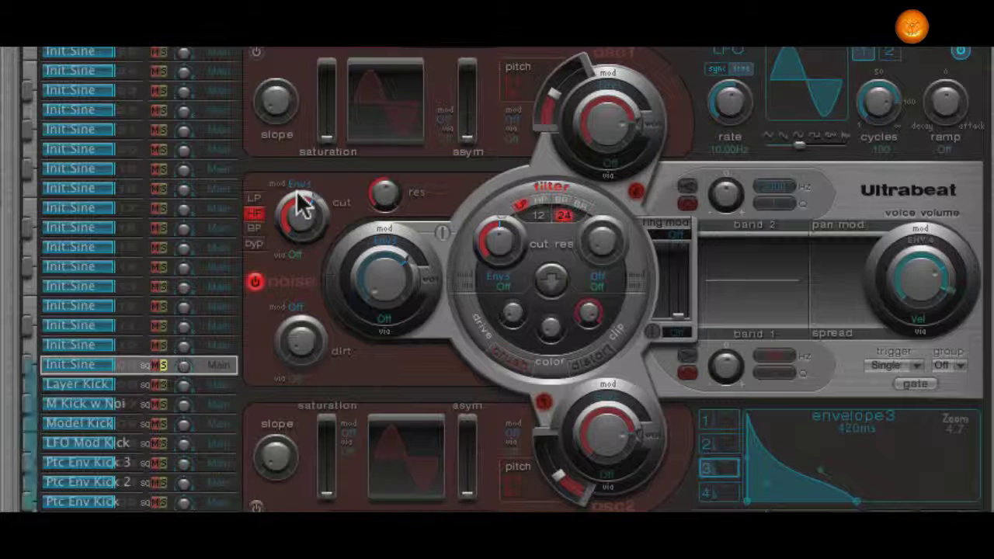
Route the noise through the central section with the main filter off, applying Crush with about 7.5 dB of drive and adjusting the clip level.
{"action": "left_click", "coordinate": [441, 232]}
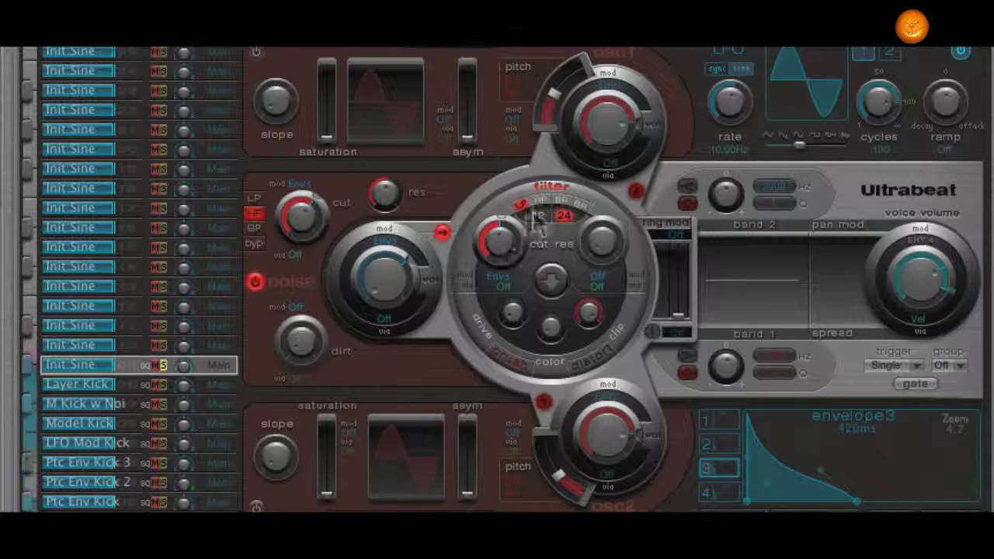
{"action": "left_click", "coordinate": [558, 191]}
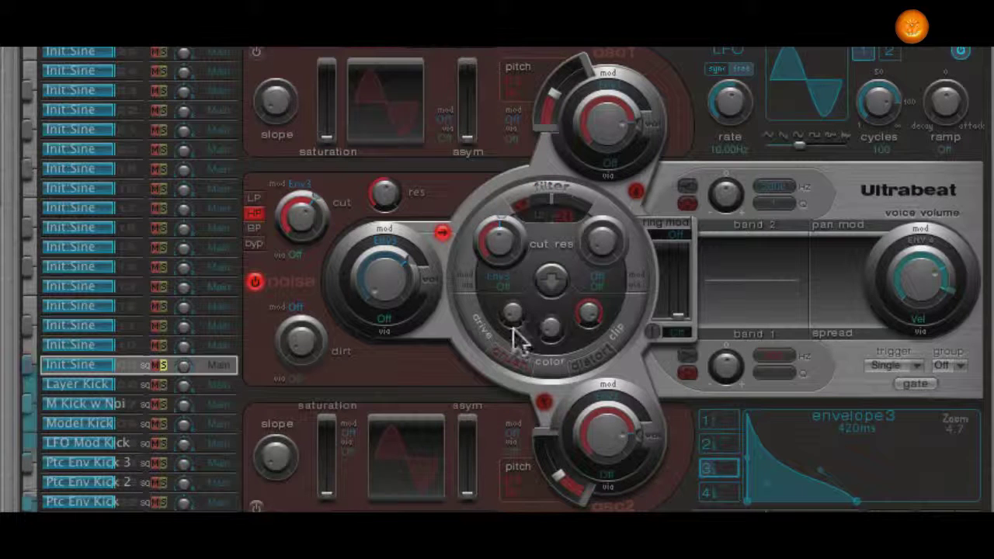
{"action": "left_click_drag", "start_coordinate": [515, 317], "coordinate": [510, 299]}
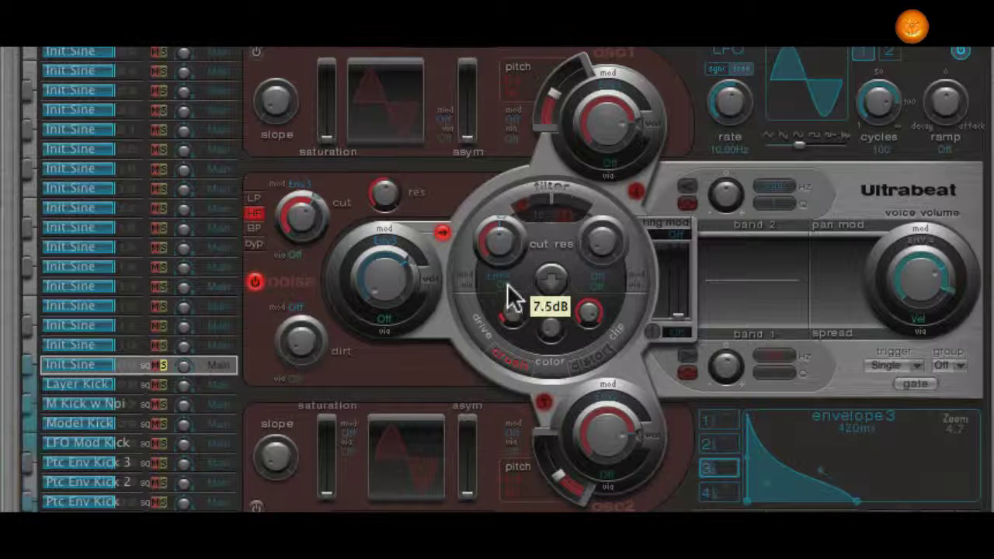
{"action": "left_click_drag", "start_coordinate": [510, 298], "coordinate": [510, 300]}
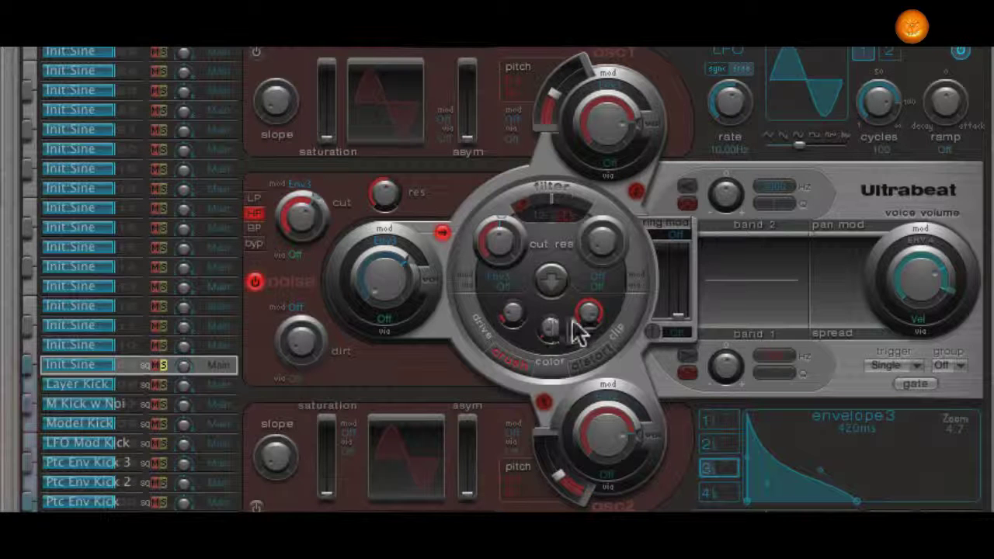
{"action": "left_click_drag", "start_coordinate": [590, 318], "coordinate": [590, 276]}
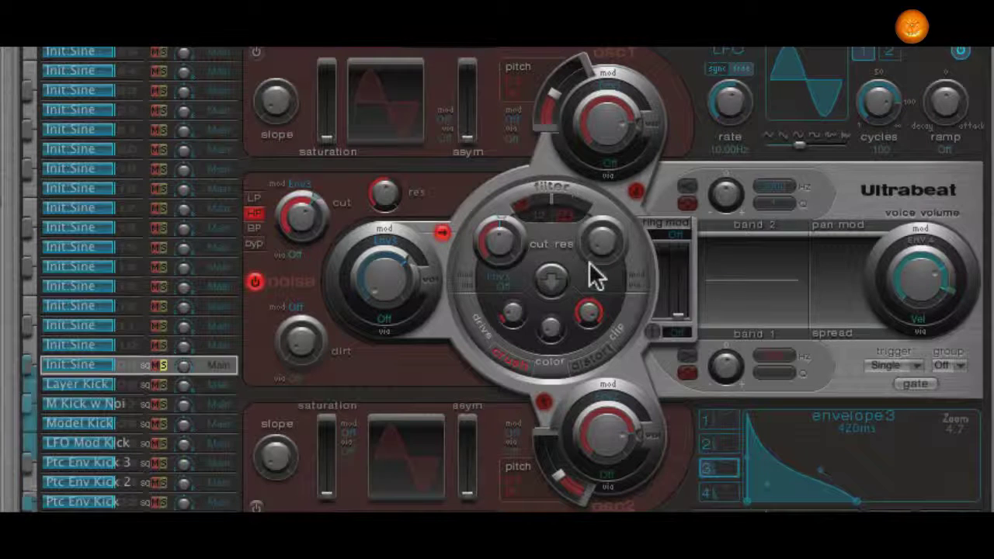
Lower the noise filter cutoff slightly, change its modulation source to Env2 and adjust the modulation amount.
{"action": "left_click_drag", "start_coordinate": [302, 214], "coordinate": [303, 226]}
{"action": "left_click", "coordinate": [300, 184]}
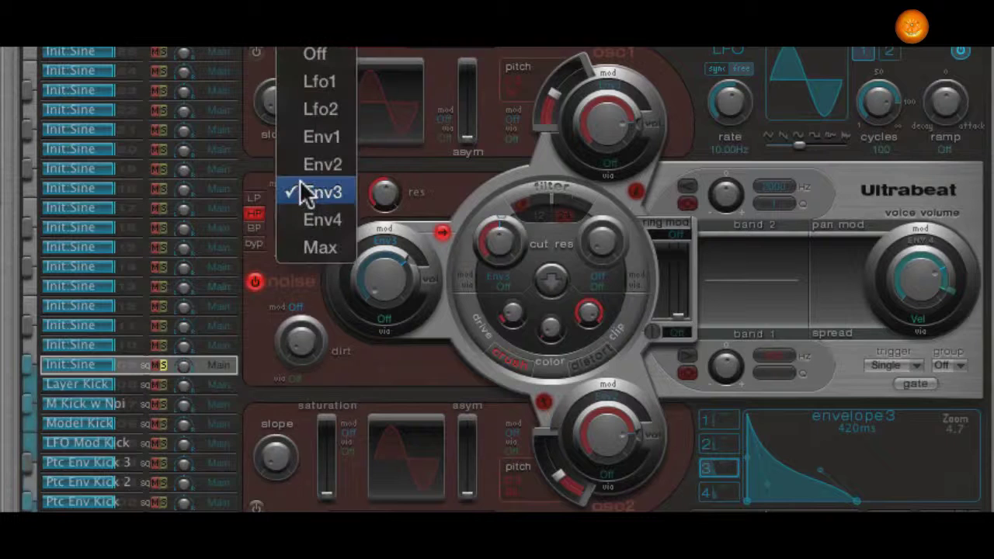
{"action": "left_click", "coordinate": [307, 164]}
{"action": "left_click_drag", "start_coordinate": [304, 210], "coordinate": [326, 206]}
Shape envelope 2 with an immediate attack and a steep concave decay lasting 260 ms.
{"action": "left_click_drag", "start_coordinate": [860, 499], "coordinate": [836, 505]}
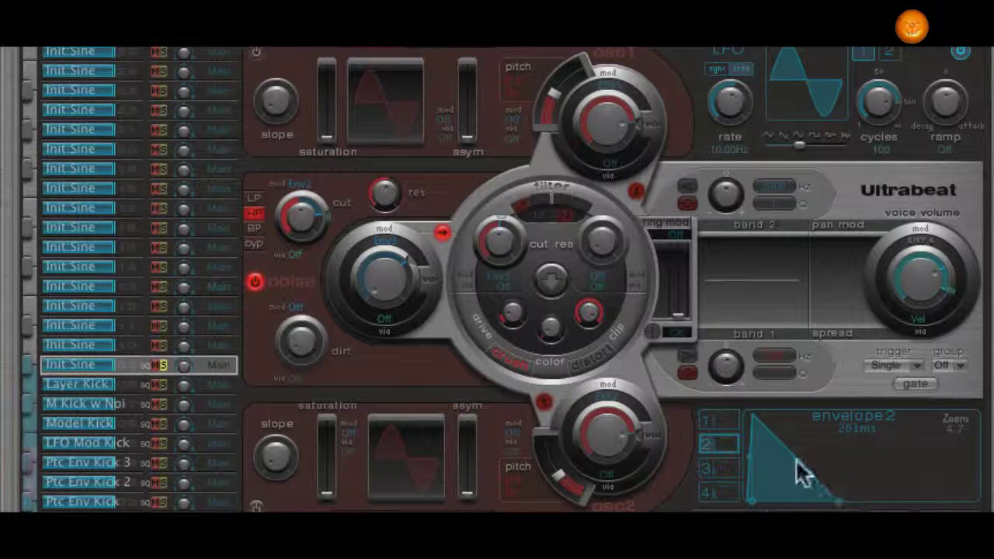
{"action": "left_click_drag", "start_coordinate": [782, 466], "coordinate": [737, 509]}
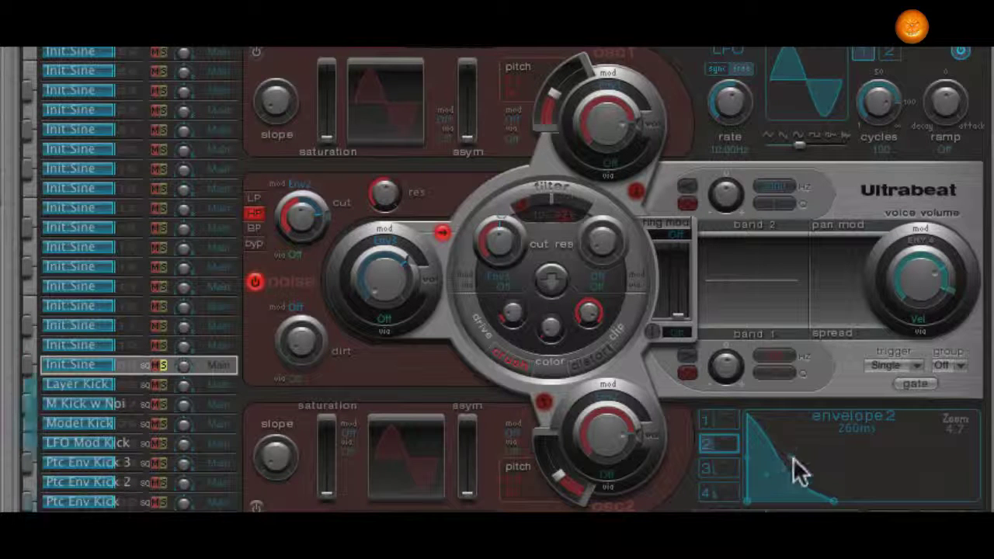
{"action": "left_click_drag", "start_coordinate": [756, 476], "coordinate": [757, 501]}
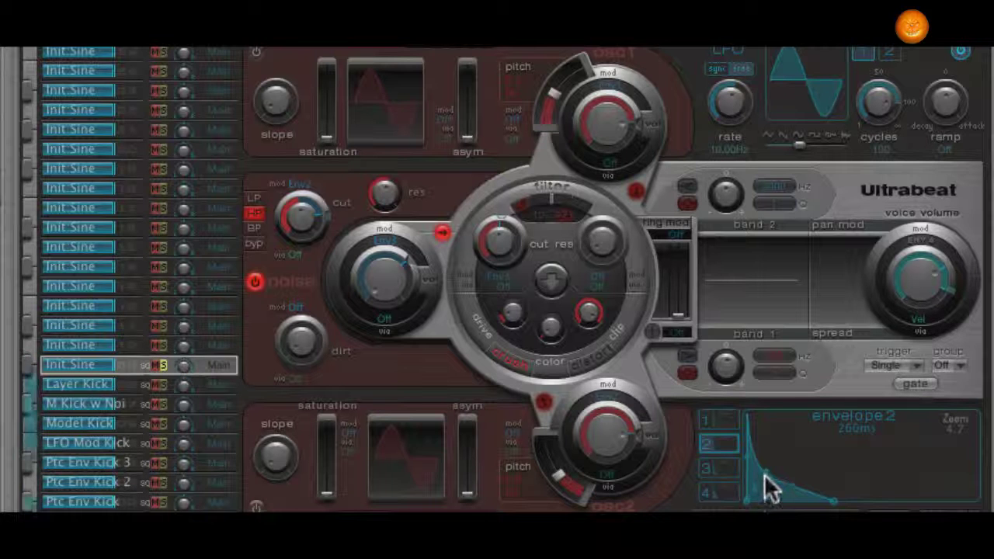
Bend envelope 2's 260 ms decay into a fuller curve and readjust the noise filter cutoff slightly.
{"action": "left_click_drag", "start_coordinate": [767, 477], "coordinate": [788, 436]}
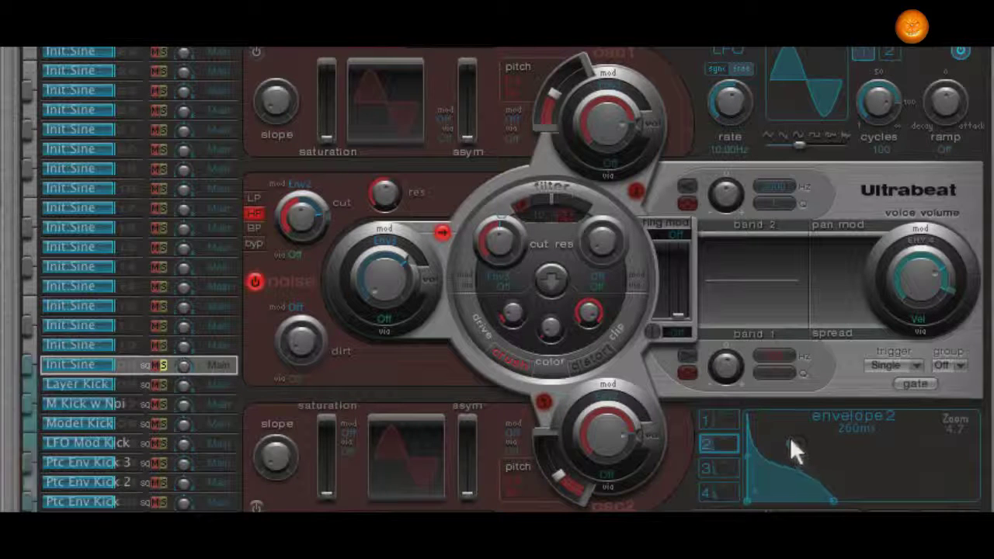
{"action": "mouse_move", "coordinate": [297, 212]}
{"action": "left_mouse_down"}
{"action": "mouse_move", "coordinate": [294, 222]}
{"action": "mouse_move", "coordinate": [326, 203]}
{"action": "mouse_move", "coordinate": [324, 213]}
{"action": "mouse_move", "coordinate": [323, 191]}
{"action": "mouse_move", "coordinate": [300, 217]}
{"action": "left_mouse_up"}
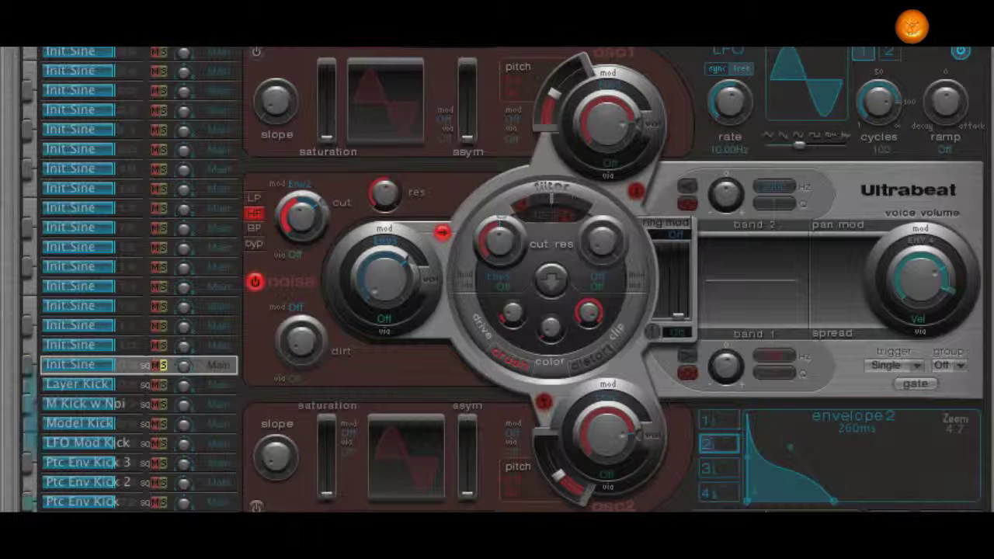
Rename the noise-based voice as Noise Snare and save the kit setting.
{"action": "double_click", "coordinate": [82, 366]}
{"action": "type", "text": "Noise Sna"}
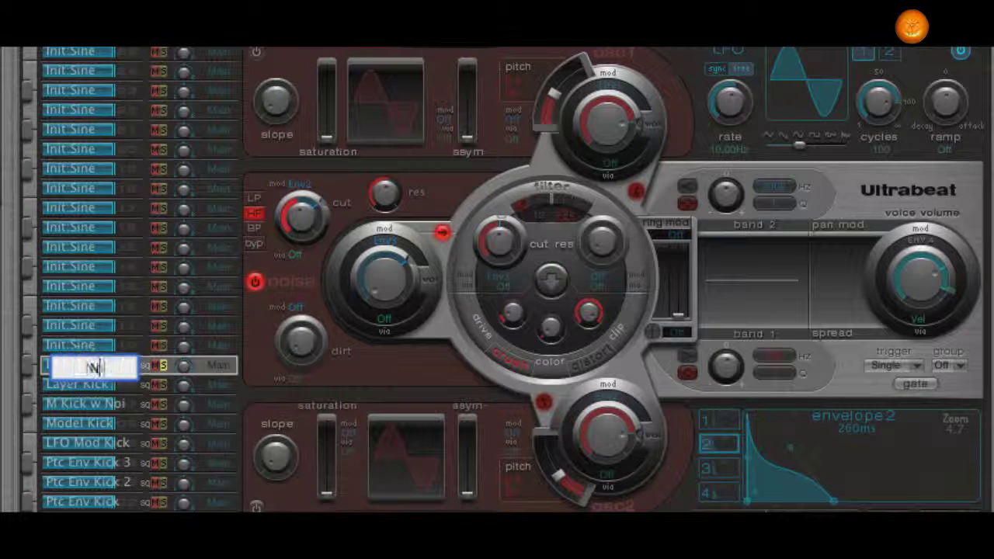
{"action": "type", "text": "e"}
{"action": "key", "text": "Return"}
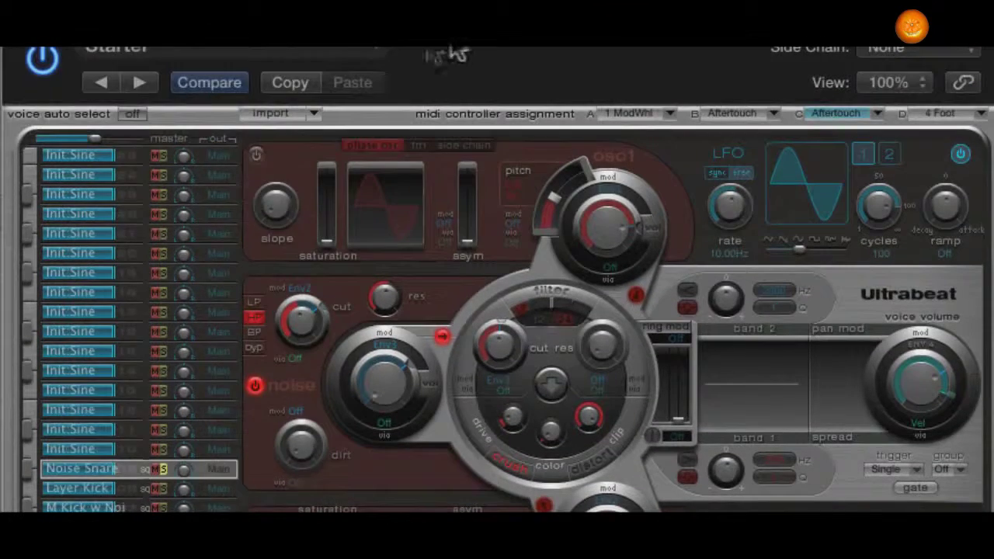
{"action": "left_click", "coordinate": [310, 52]}
{"action": "left_click", "coordinate": [183, 320]}
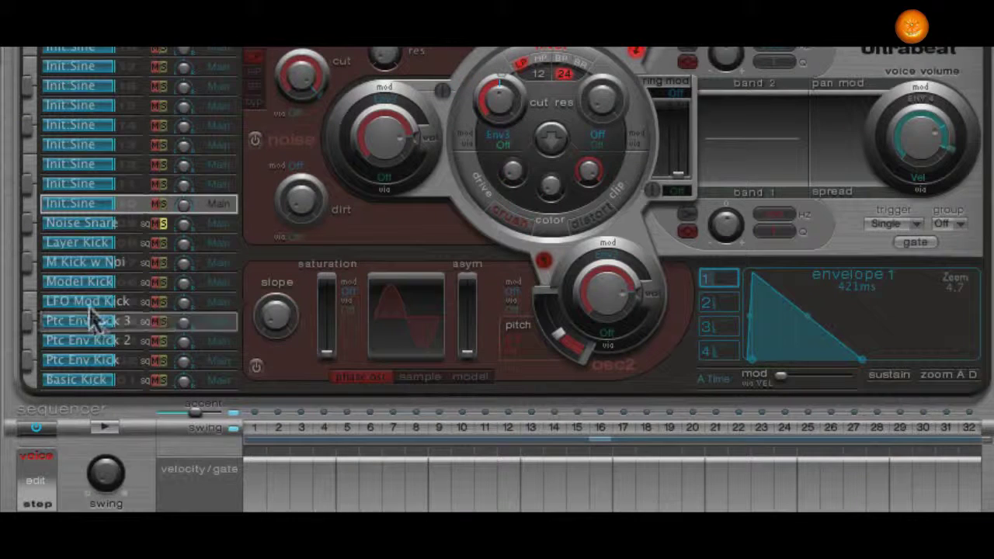
Copy the Noise Snare voice and paste it onto the Init Sine voice directly above it.
{"action": "left_click", "coordinate": [73, 220]}
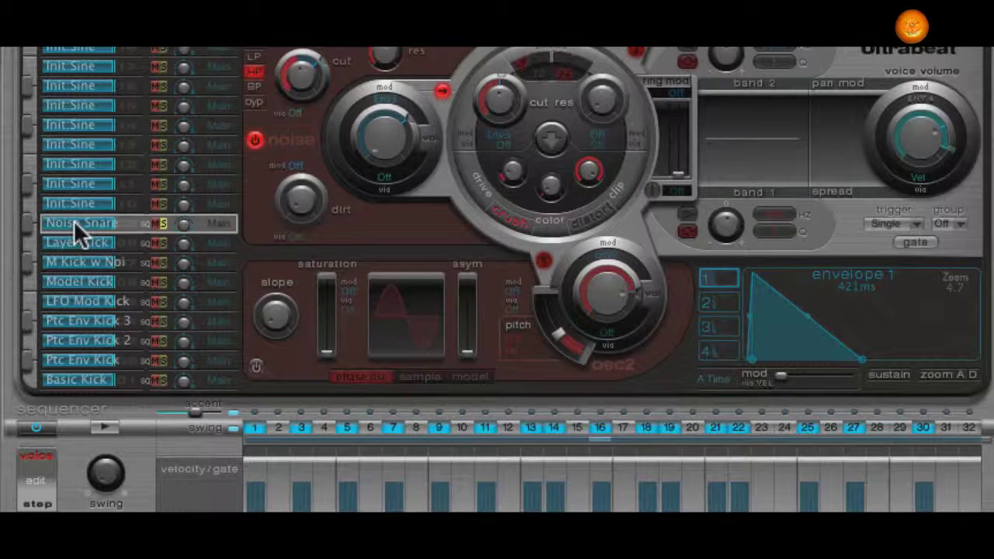
{"action": "right_click", "coordinate": [74, 219]}
{"action": "left_click", "coordinate": [78, 231]}
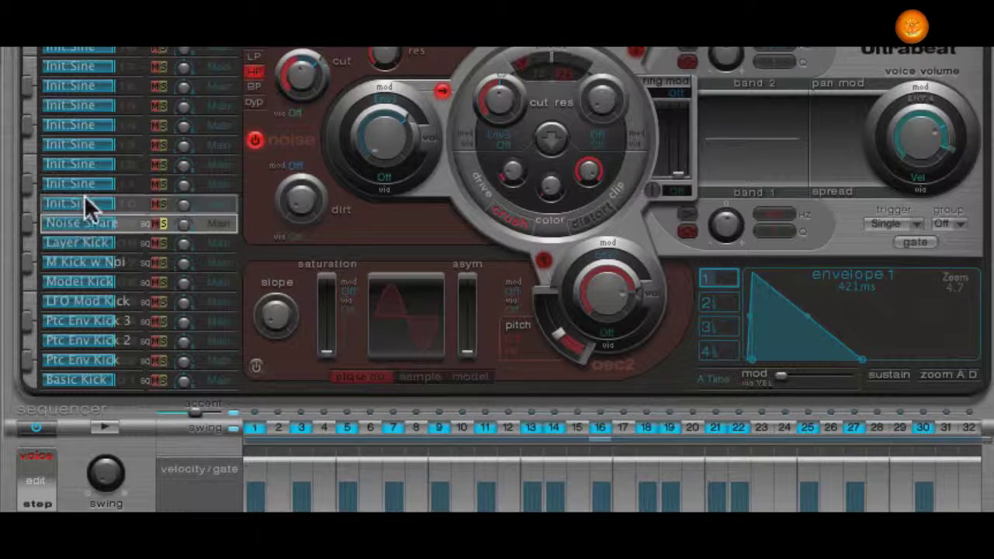
{"action": "left_click", "coordinate": [85, 201]}
{"action": "right_click", "coordinate": [85, 201]}
{"action": "left_click", "coordinate": [126, 236]}
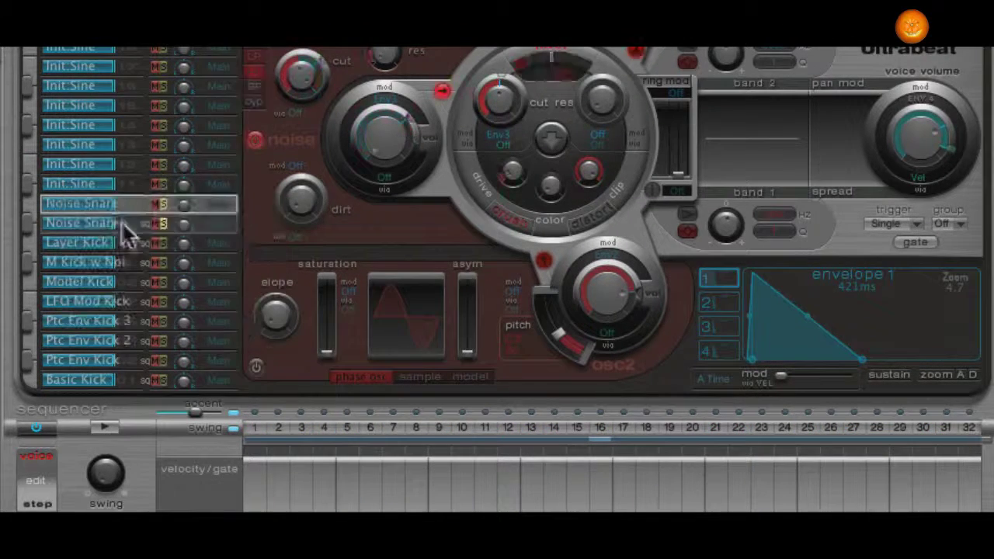
Paste sequence 1 onto the duplicated Noise Snare voice.
{"action": "right_click", "coordinate": [114, 201]}
{"action": "mouse_move", "coordinate": [191, 264]}
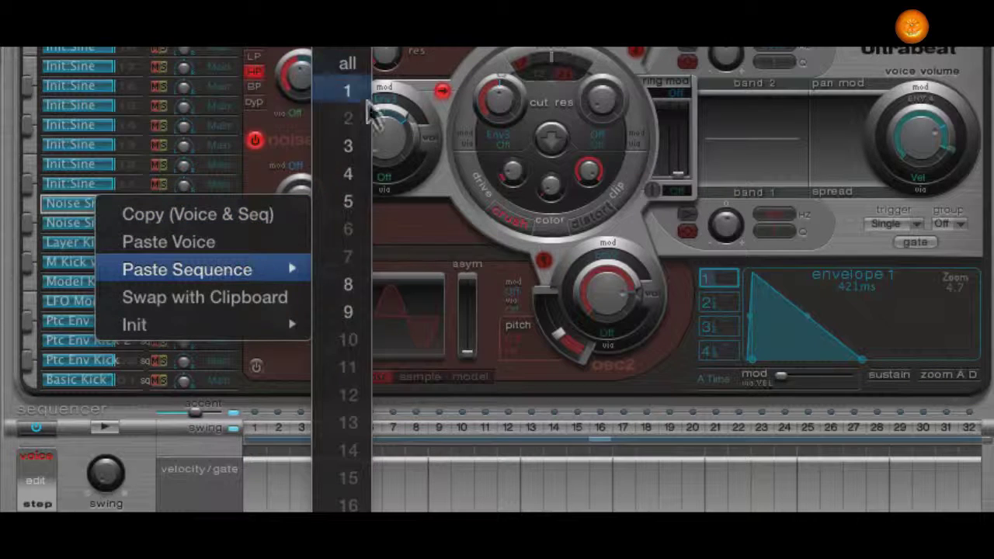
{"action": "left_click", "coordinate": [348, 86]}
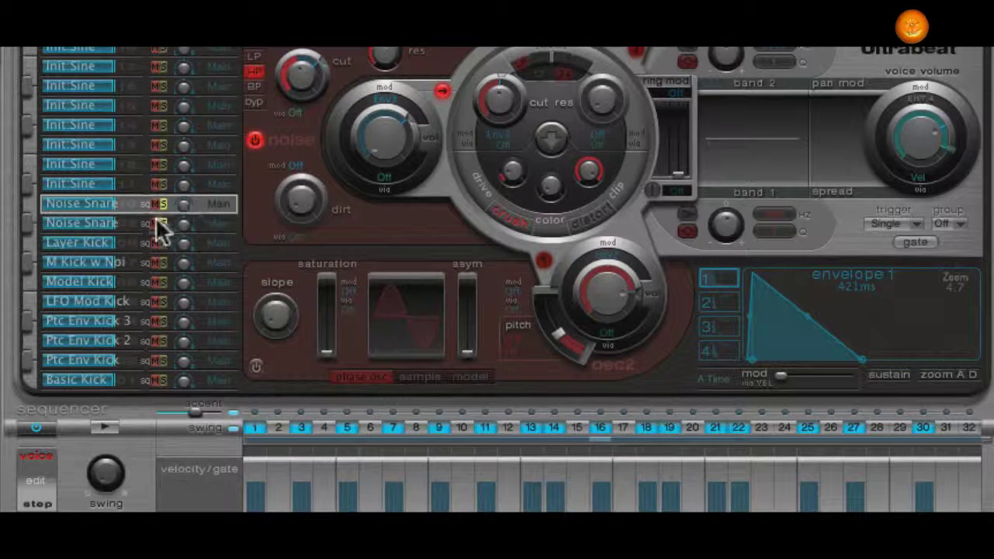
Play the pattern and switch the duplicated voice's source from the noise generator to oscillator 1.
{"action": "left_click", "coordinate": [102, 427]}
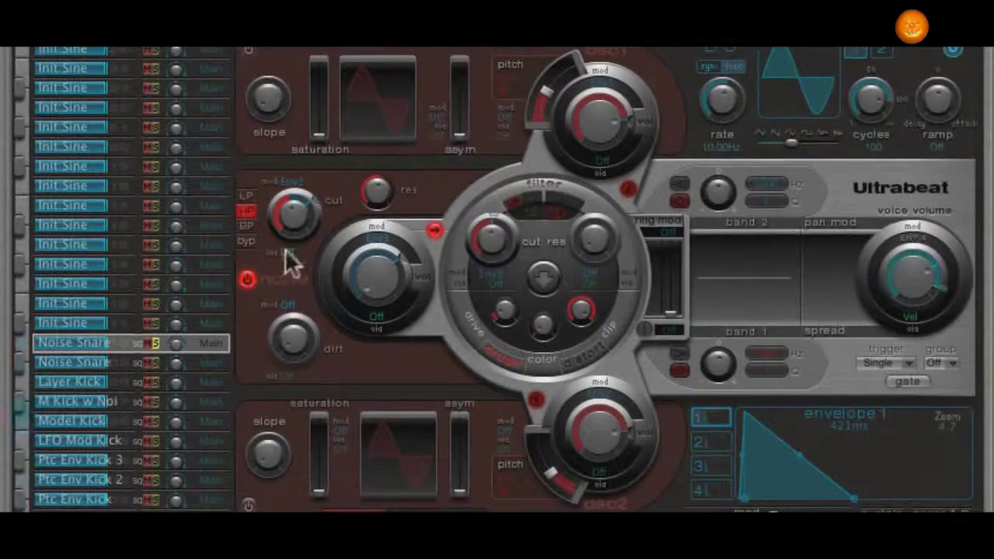
{"action": "left_click", "coordinate": [247, 278]}
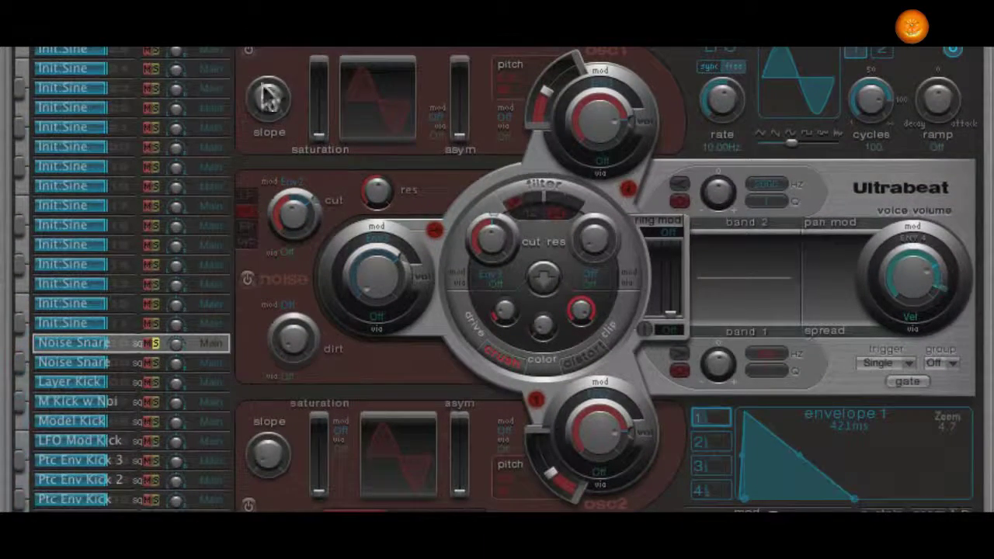
{"action": "left_click", "coordinate": [248, 51]}
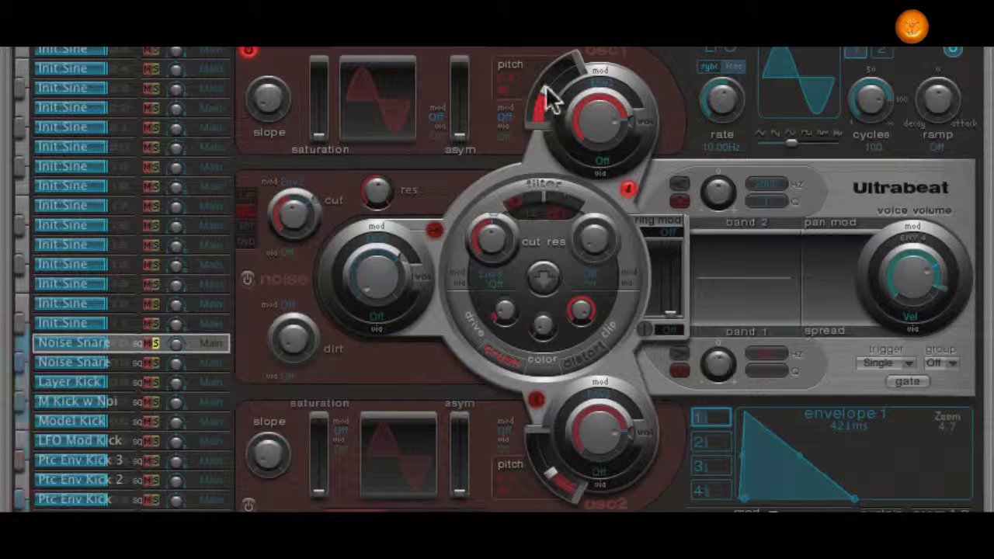
Modulate oscillator 1's pitch with Env1 and set a positive modulation amount above the base pitch.
{"action": "left_click", "coordinate": [507, 117]}
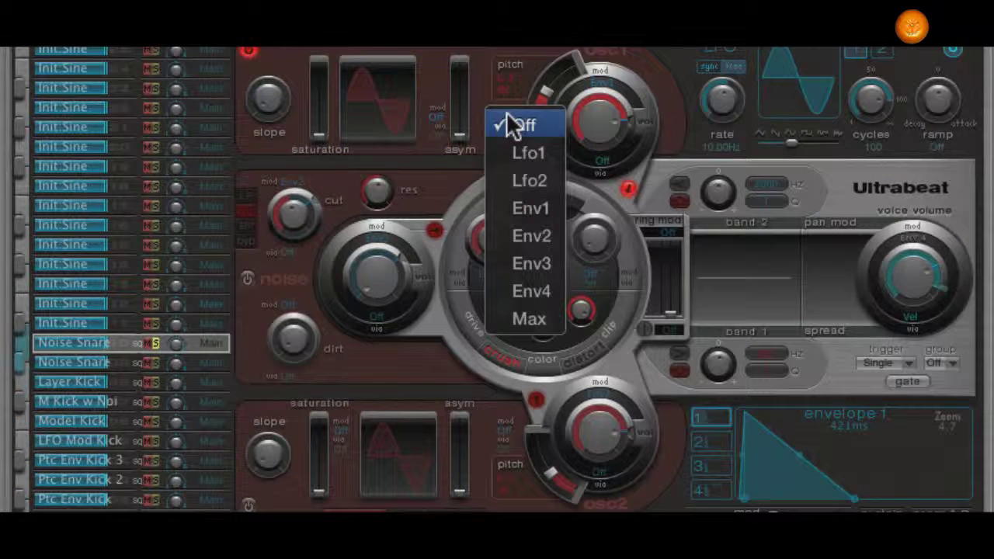
{"action": "left_click", "coordinate": [508, 212]}
{"action": "left_click_drag", "start_coordinate": [535, 80], "coordinate": [540, 45]}
{"action": "left_click", "coordinate": [544, 90], "text": "shift"}
{"action": "left_click_drag", "start_coordinate": [544, 90], "coordinate": [542, 89]}
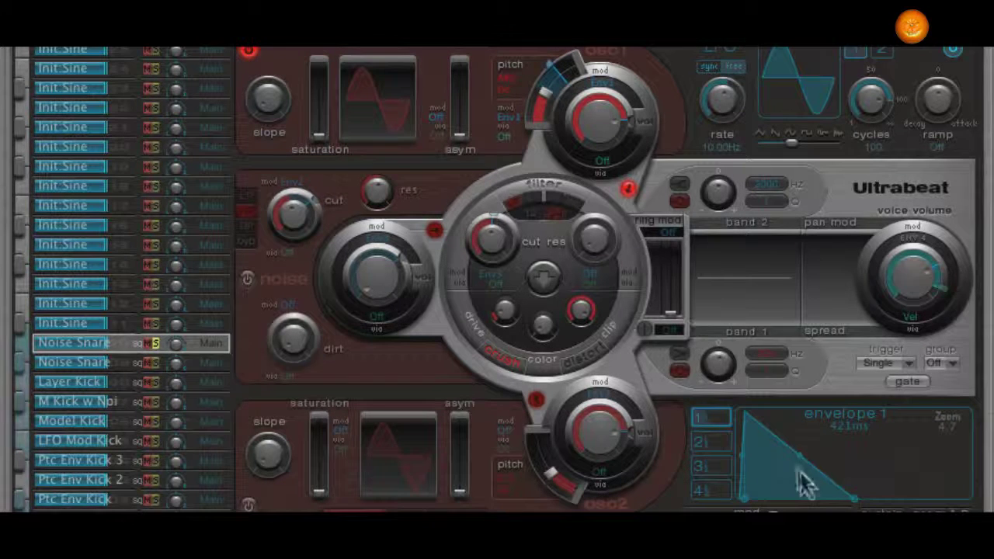
Shorten envelope 1 to a 23 ms decay and audition different pitch modulation amounts on oscillator 1.
{"action": "left_click_drag", "start_coordinate": [854, 499], "coordinate": [760, 503]}
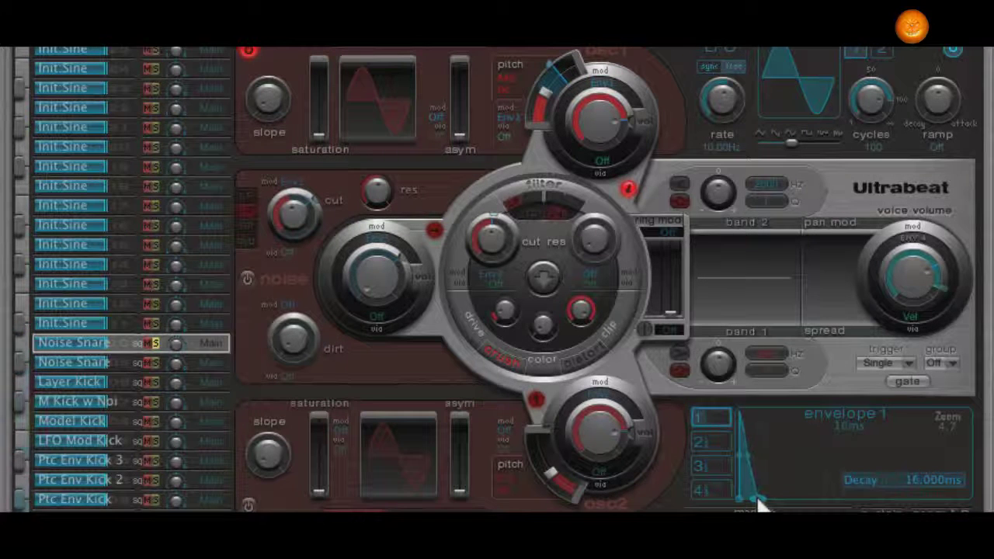
{"action": "left_click_drag", "start_coordinate": [765, 504], "coordinate": [766, 503]}
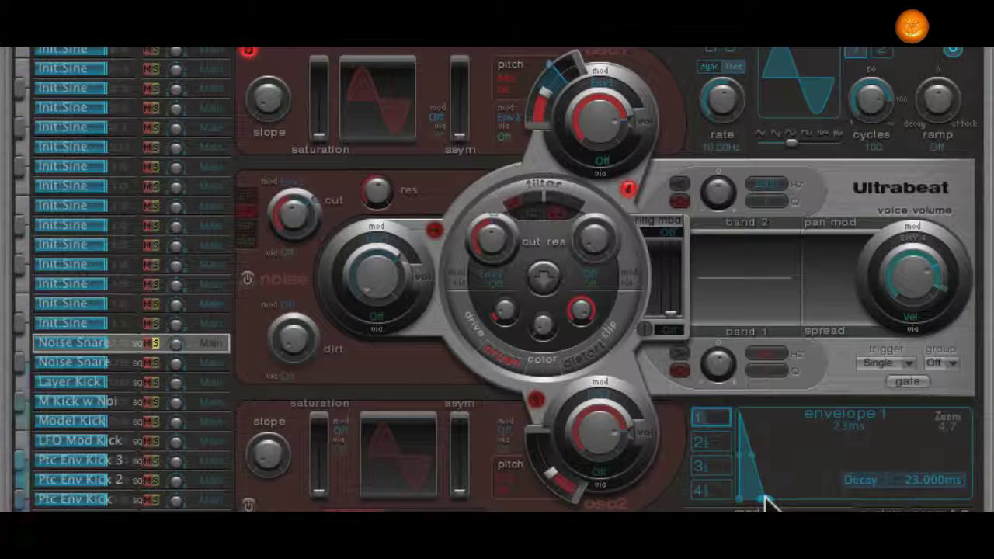
{"action": "left_click_drag", "start_coordinate": [540, 91], "coordinate": [547, 62]}
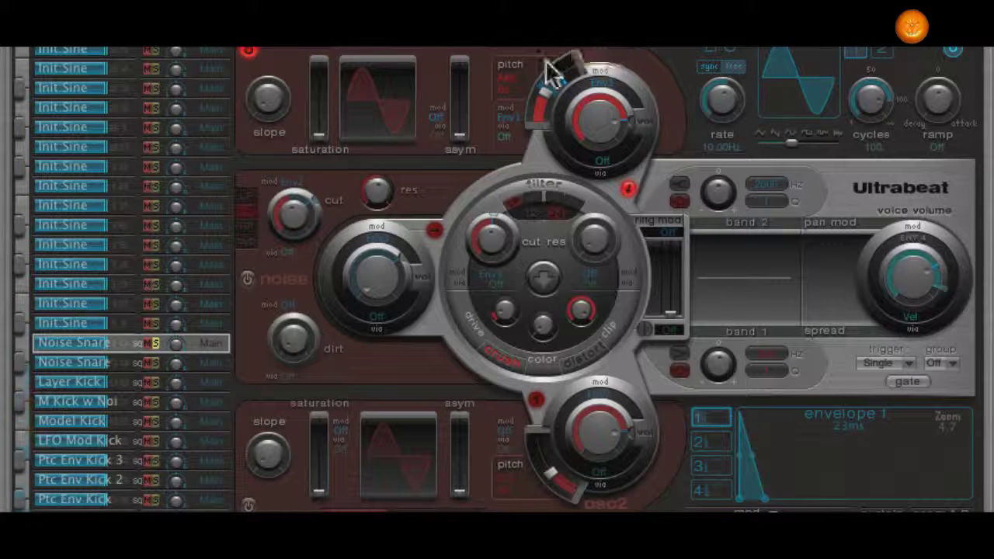
With the noise off, cut oscillator 1's base volume to near minimum, raise its volume modulation and lower its pitch.
{"action": "left_click", "coordinate": [245, 278]}
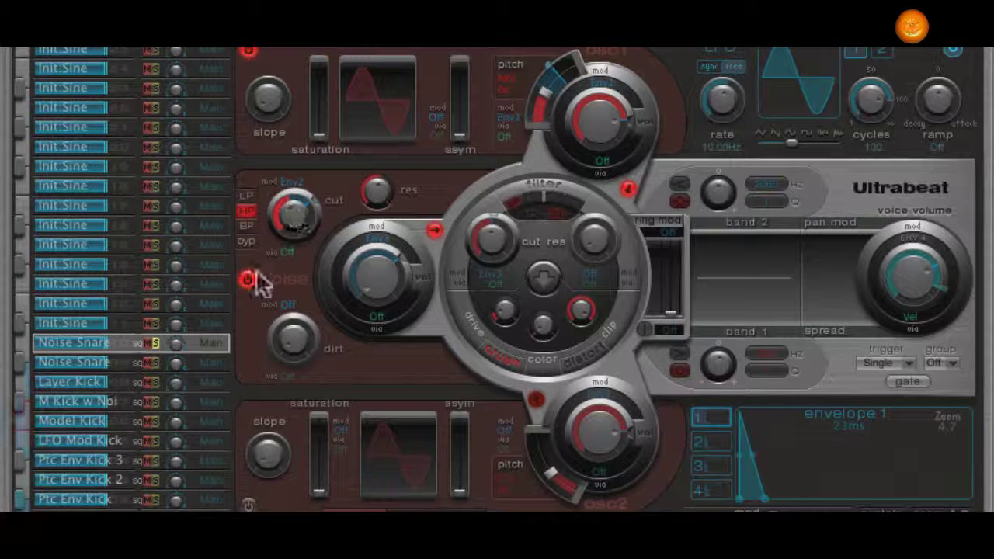
{"action": "left_click", "coordinate": [248, 280]}
{"action": "left_click_drag", "start_coordinate": [604, 120], "coordinate": [583, 280]}
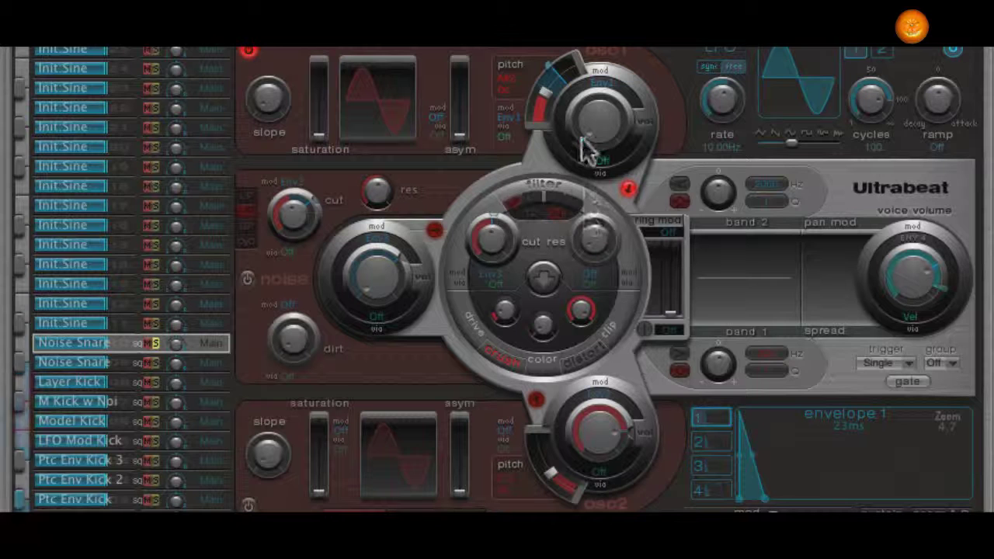
{"action": "left_click_drag", "start_coordinate": [580, 134], "coordinate": [548, 114]}
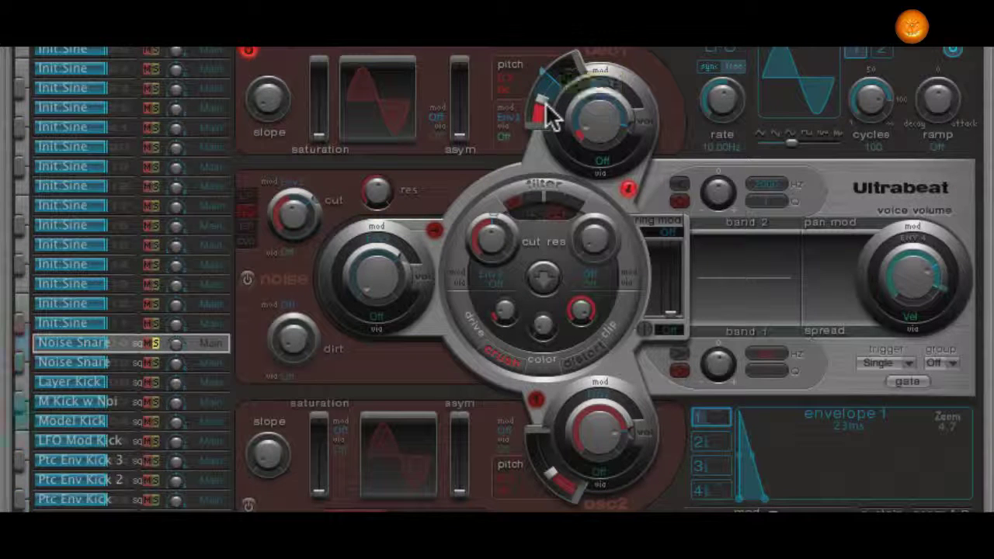
Turn the noise generator back on and rebalance the pitch modulation, noise level modulation and overall voice volume.
{"action": "left_click", "coordinate": [248, 280]}
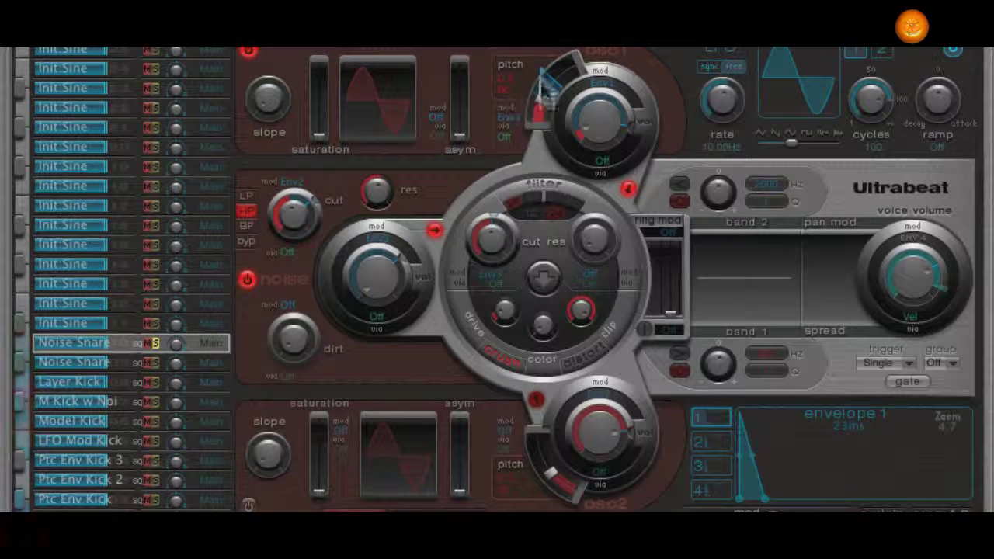
{"action": "left_click_drag", "start_coordinate": [541, 67], "coordinate": [539, 63]}
{"action": "left_click_drag", "start_coordinate": [379, 264], "coordinate": [391, 246]}
{"action": "left_click_drag", "start_coordinate": [908, 284], "coordinate": [914, 262]}
Fine-tune the noise volume modulation and set envelope 3's decay to 250 ms.
{"action": "left_click_drag", "start_coordinate": [391, 255], "coordinate": [390, 250]}
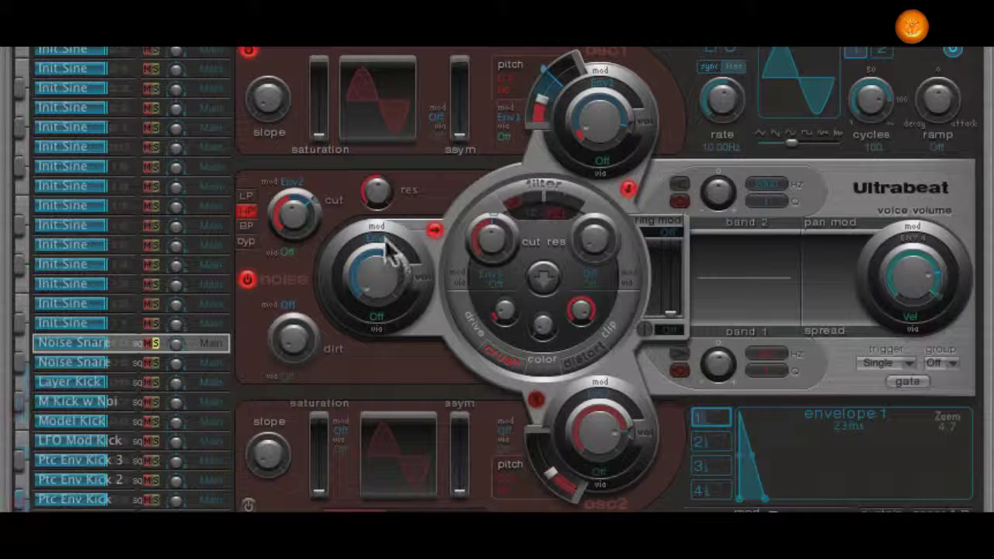
{"action": "left_click", "coordinate": [716, 466]}
{"action": "mouse_move", "coordinate": [825, 492]}
{"action": "left_mouse_down"}
{"action": "mouse_move", "coordinate": [853, 503]}
{"action": "mouse_move", "coordinate": [816, 503]}
{"action": "left_mouse_up"}
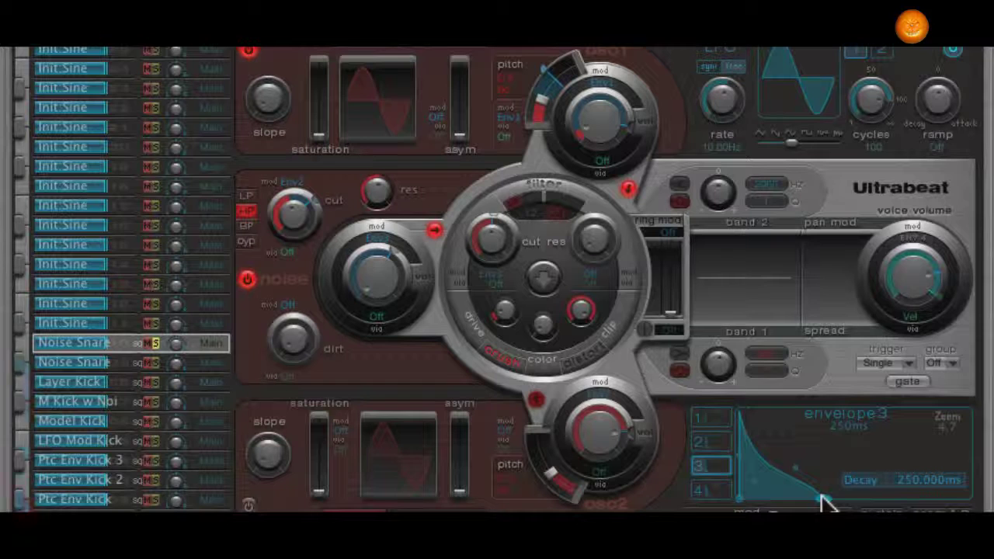
Rename the duplicated snare voice as No Pt Snare and save the kit setting.
{"action": "double_click", "coordinate": [104, 348]}
{"action": "key", "text": "BackSpace"}
{"action": "key", "text": "BackSpace"}
{"action": "key", "text": "BackSpace"}
{"action": "key", "text": "BackSpace"}
{"action": "type", "text": "o Pt"}
{"action": "key", "text": "Right"}
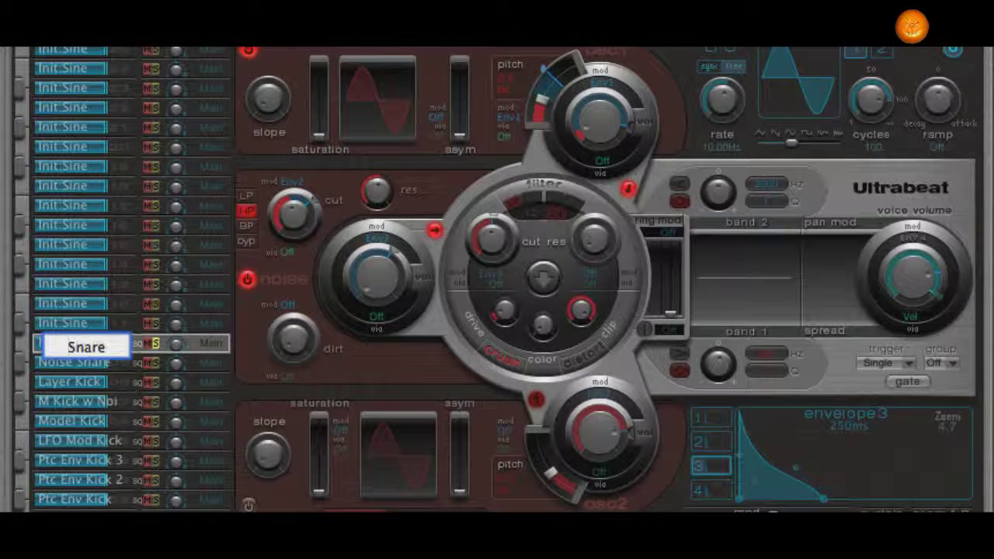
{"action": "key", "text": "Return"}
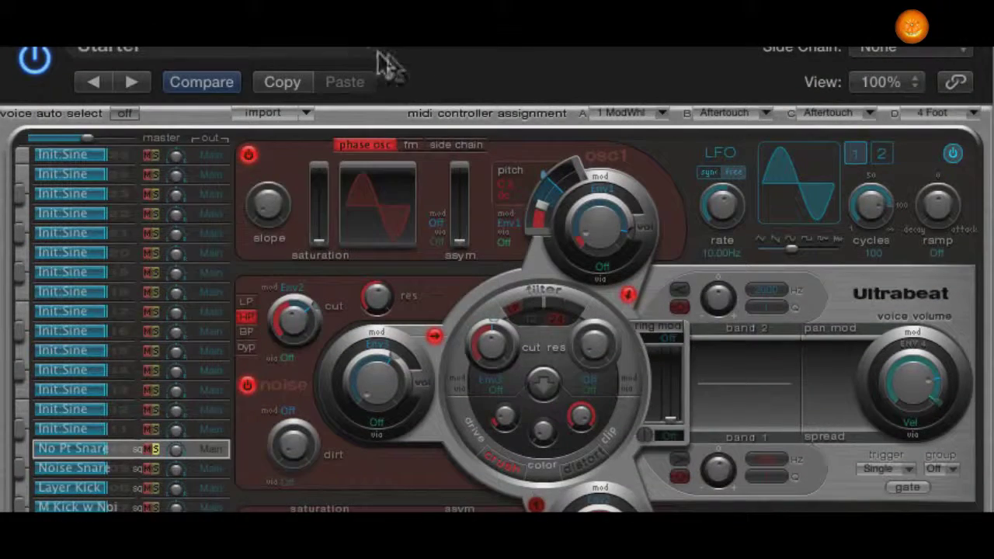
{"action": "left_click", "coordinate": [349, 47]}
{"action": "left_click", "coordinate": [207, 311]}
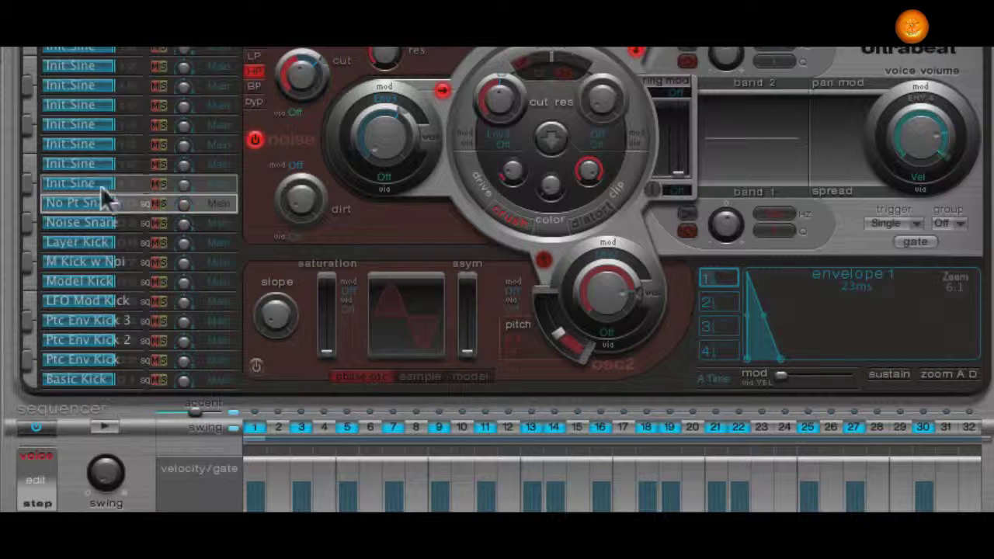
Copy No Pt Snare, paste only its sequence 1 onto the Init Sine voice directly above, and solo that voice.
{"action": "left_click", "coordinate": [80, 184]}
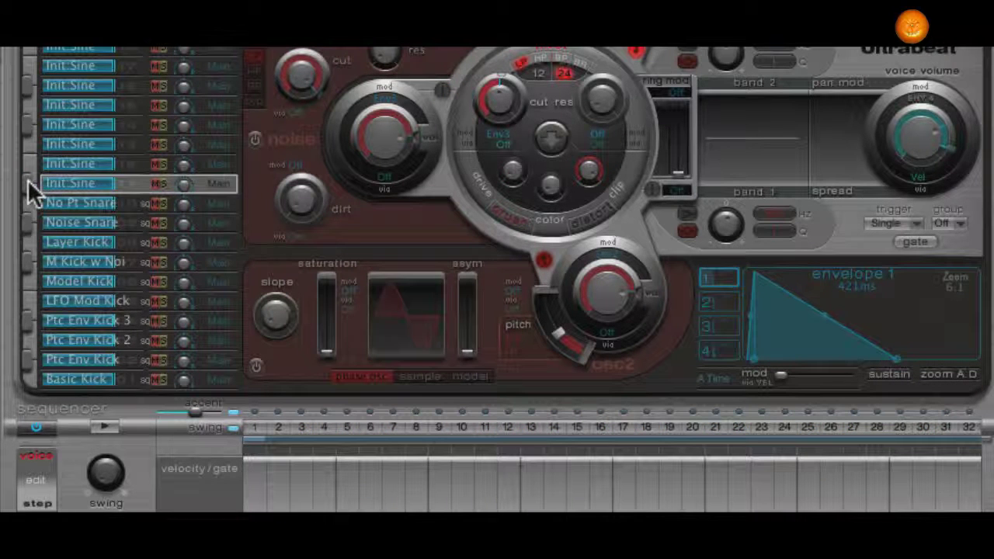
{"action": "left_click", "coordinate": [128, 199]}
{"action": "right_click", "coordinate": [128, 199]}
{"action": "left_click", "coordinate": [132, 210]}
{"action": "left_click", "coordinate": [125, 183]}
{"action": "right_click", "coordinate": [124, 185]}
{"action": "mouse_move", "coordinate": [184, 251]}
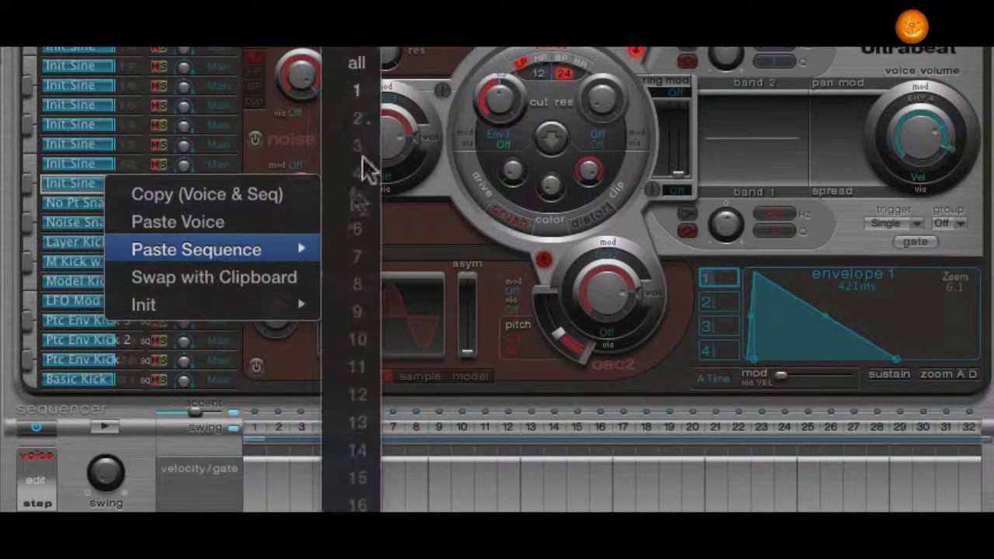
{"action": "left_click", "coordinate": [360, 93]}
{"action": "left_click", "coordinate": [163, 184]}
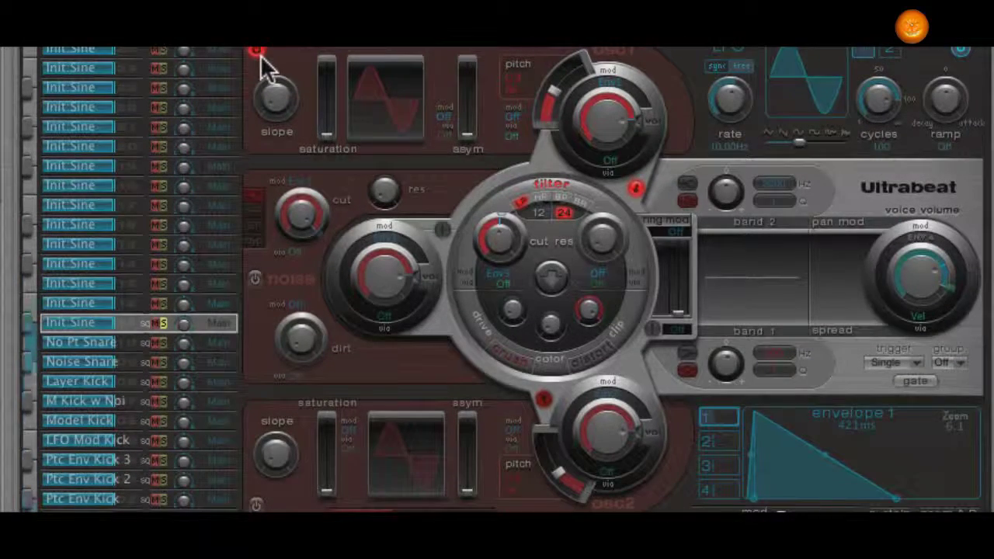
Raise oscillator 1's pitch slightly and add some slope and a little saturation to its waveform.
{"action": "left_click_drag", "start_coordinate": [547, 90], "coordinate": [551, 83]}
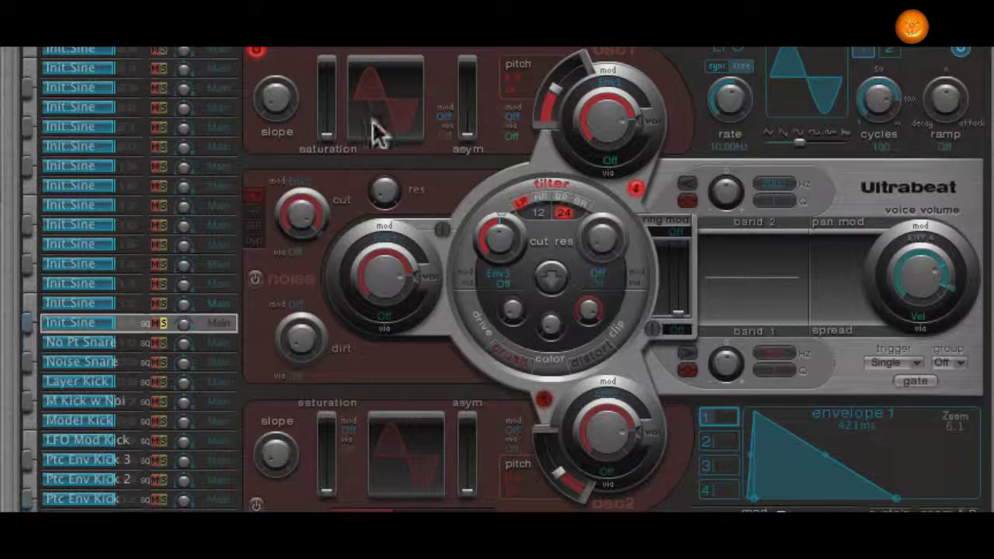
{"action": "left_click", "coordinate": [282, 107]}
{"action": "left_click_drag", "start_coordinate": [281, 107], "coordinate": [271, 56]}
{"action": "left_click_drag", "start_coordinate": [329, 142], "coordinate": [324, 130]}
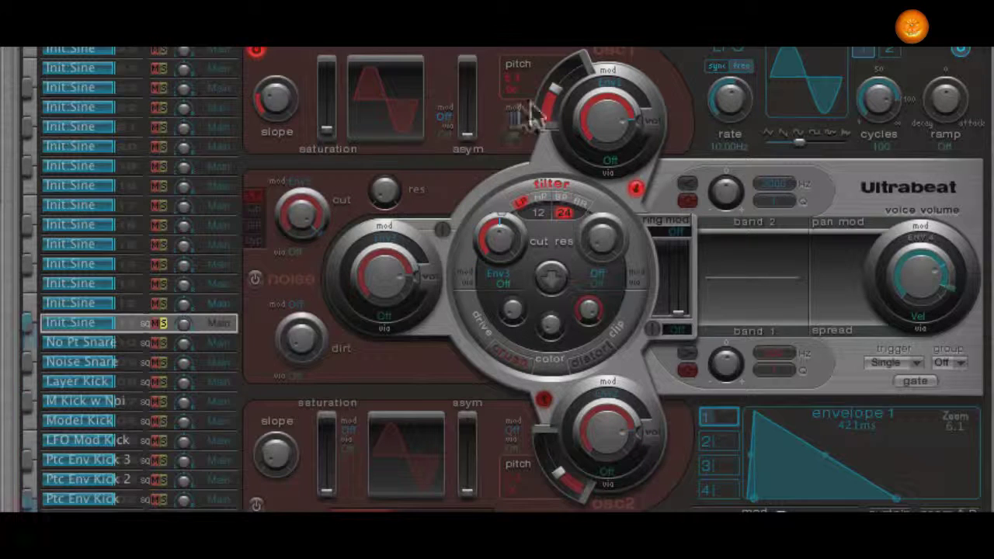
Lower oscillator 1's volume with a positive modulation amount and shorten envelope 1 to 29 ms.
{"action": "left_click_drag", "start_coordinate": [615, 121], "coordinate": [605, 204]}
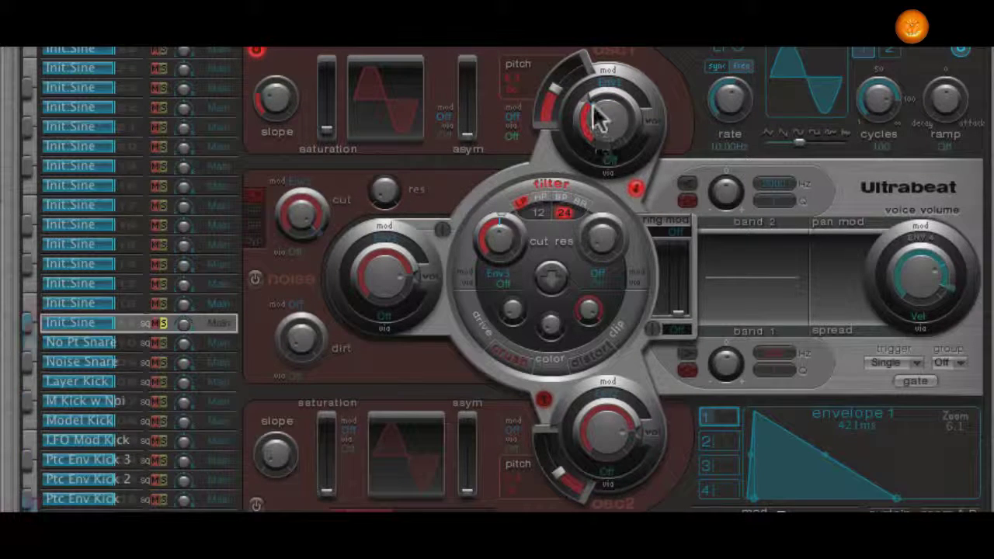
{"action": "left_click_drag", "start_coordinate": [590, 101], "coordinate": [631, 115]}
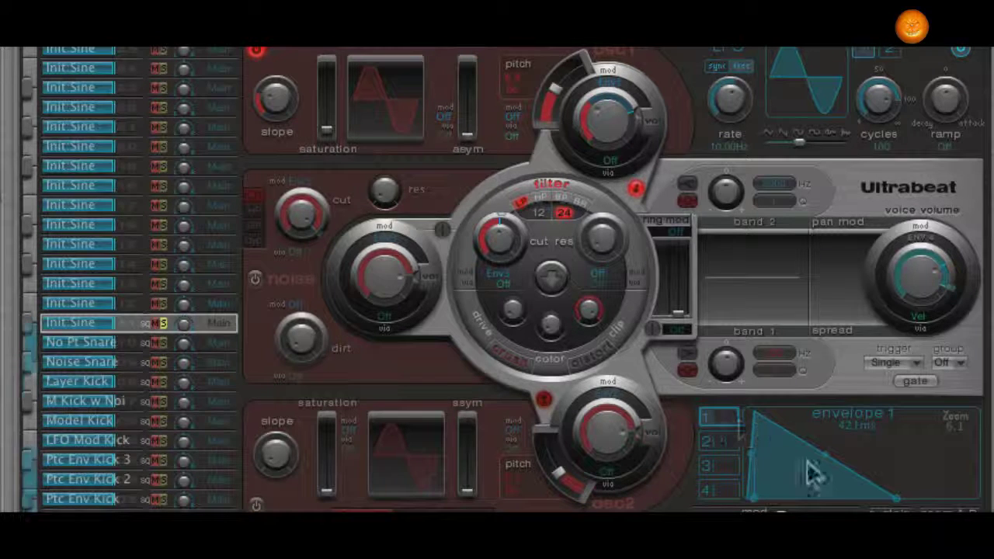
{"action": "left_click_drag", "start_coordinate": [894, 498], "coordinate": [721, 499]}
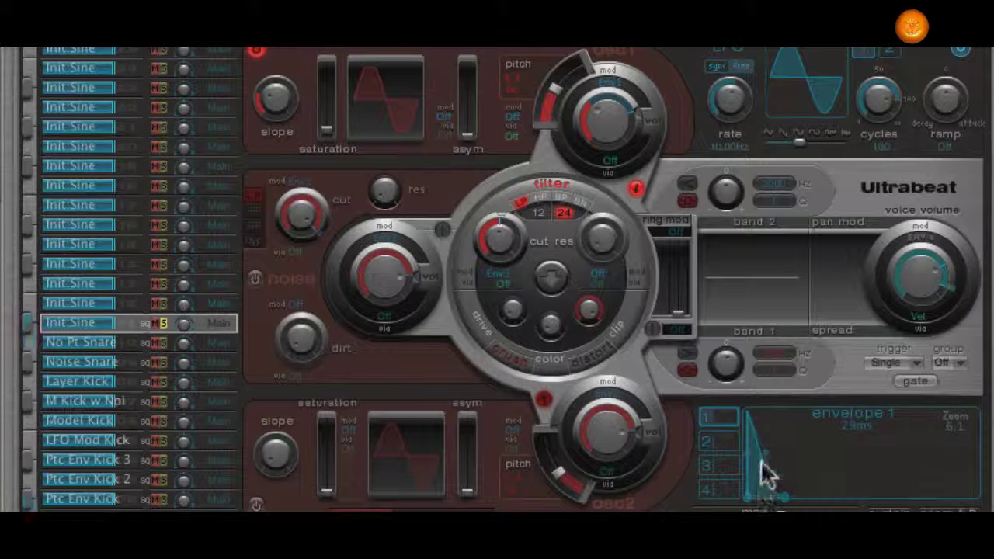
Bulge envelope 1's decay curve outward, fine-tune oscillator 1's volume modulation amount, and raise the voice volume.
{"action": "left_click_drag", "start_coordinate": [764, 450], "coordinate": [777, 435]}
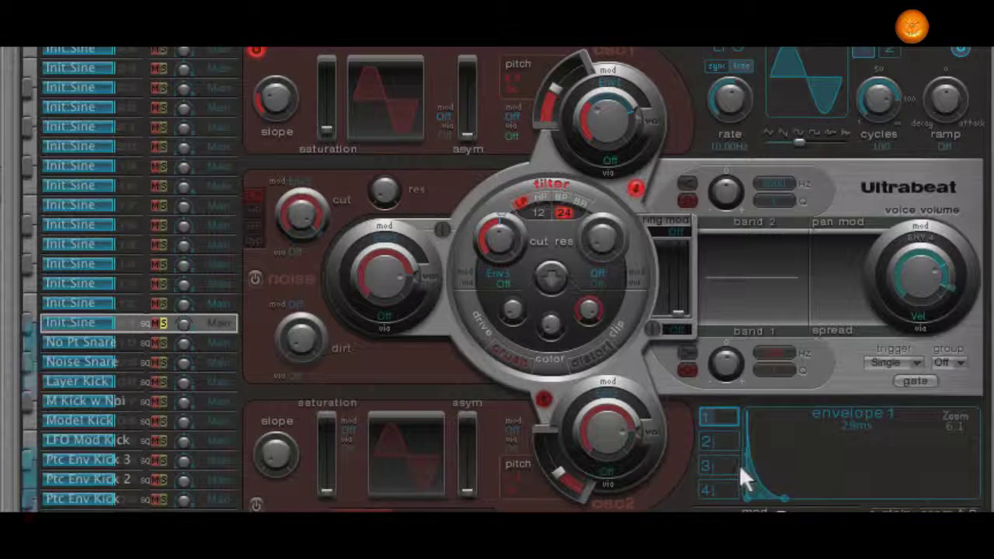
{"action": "left_click_drag", "start_coordinate": [748, 470], "coordinate": [769, 434]}
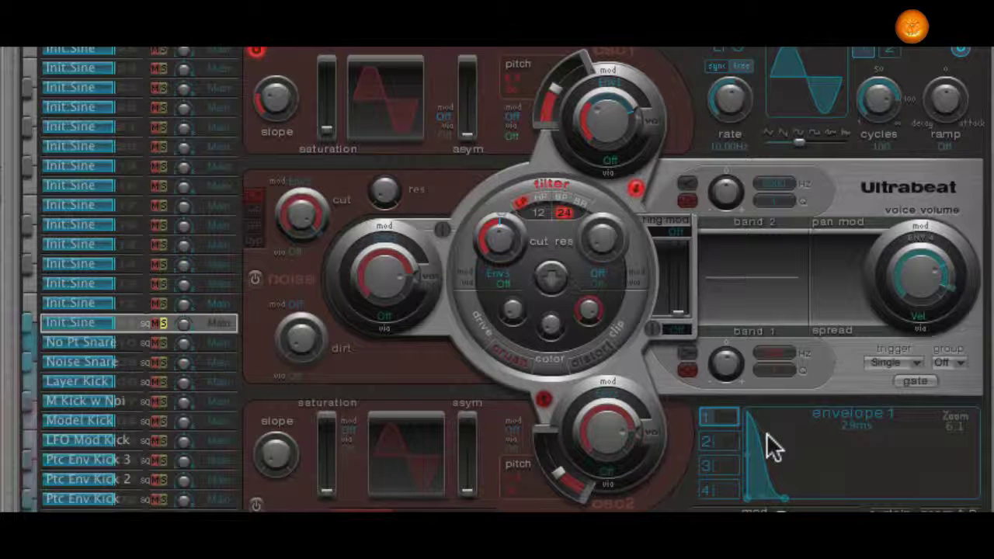
{"action": "left_click_drag", "start_coordinate": [629, 116], "coordinate": [629, 109]}
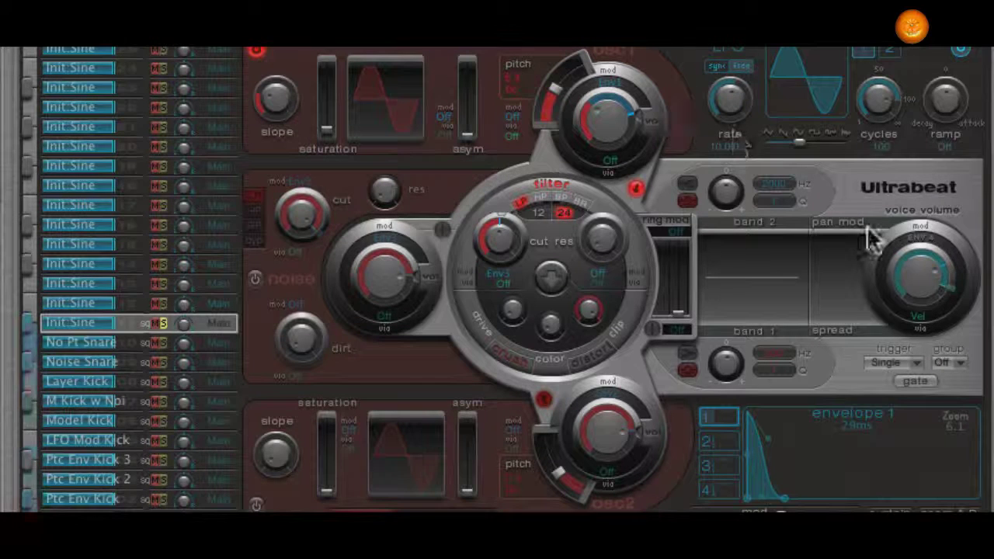
{"action": "mouse_move", "coordinate": [925, 275]}
{"action": "left_mouse_down"}
{"action": "mouse_move", "coordinate": [921, 249]}
{"action": "mouse_move", "coordinate": [920, 266]}
{"action": "left_mouse_up"}
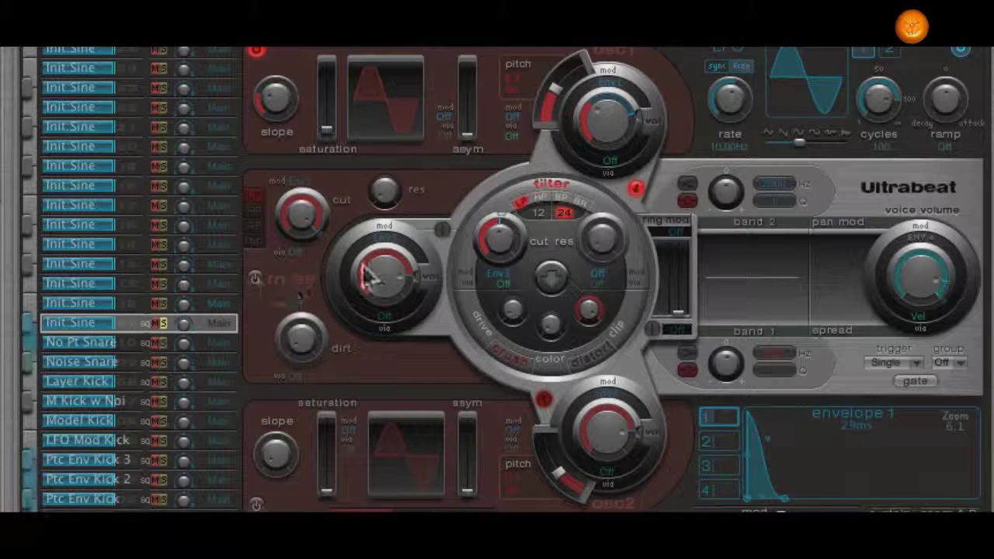
Turn on the noise generator with its volume near minimum and a large positive Env3 modulation amount.
{"action": "left_click_drag", "start_coordinate": [392, 275], "coordinate": [391, 401]}
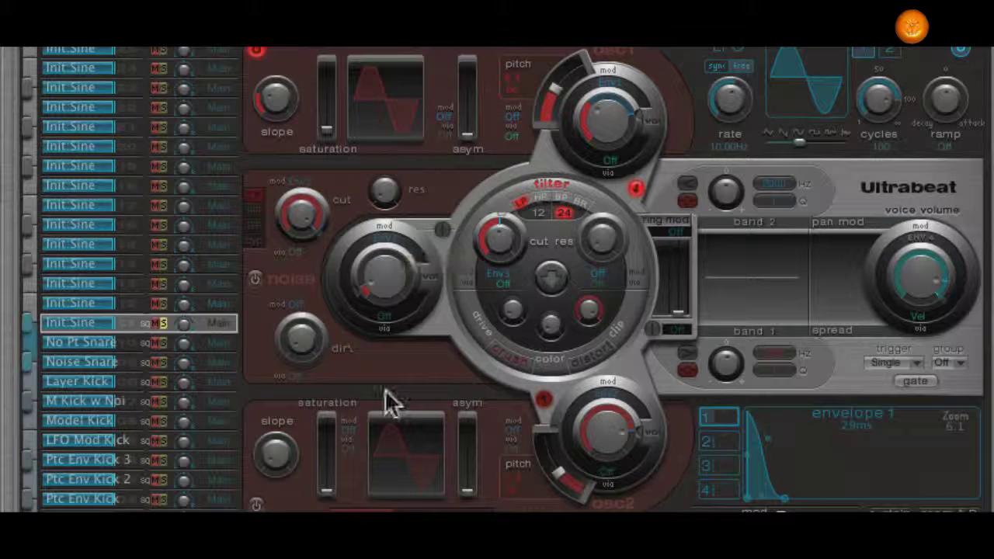
{"action": "left_click", "coordinate": [254, 279]}
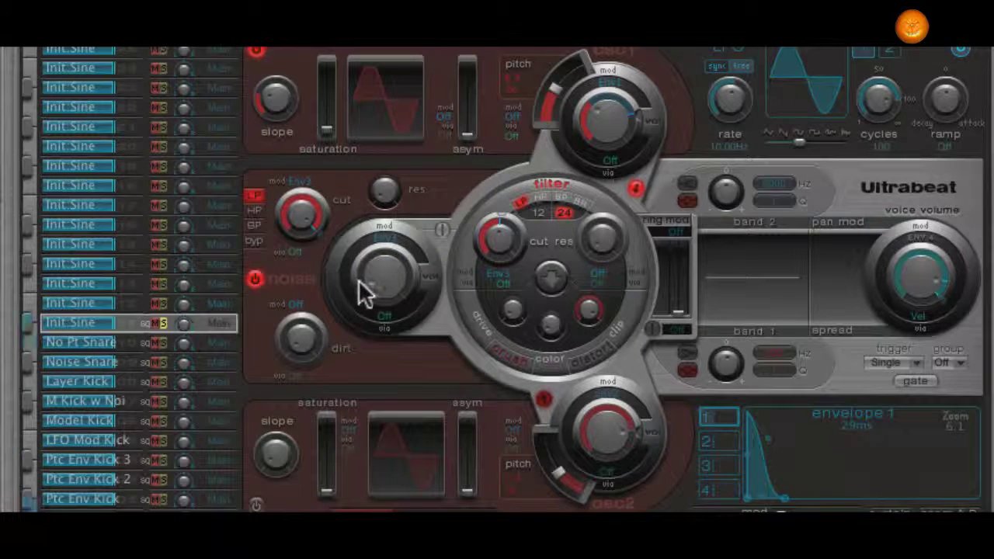
{"action": "left_click_drag", "start_coordinate": [358, 278], "coordinate": [406, 266]}
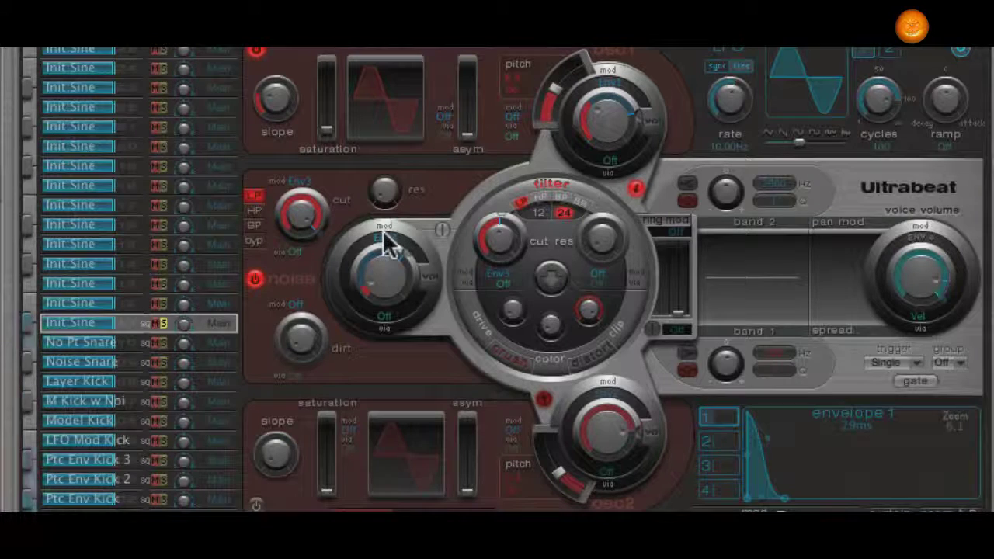
Remove envelope 3's attack, shorten it to 65 ms, and readjust the noise volume and its modulation amount slightly.
{"action": "left_click", "coordinate": [710, 464]}
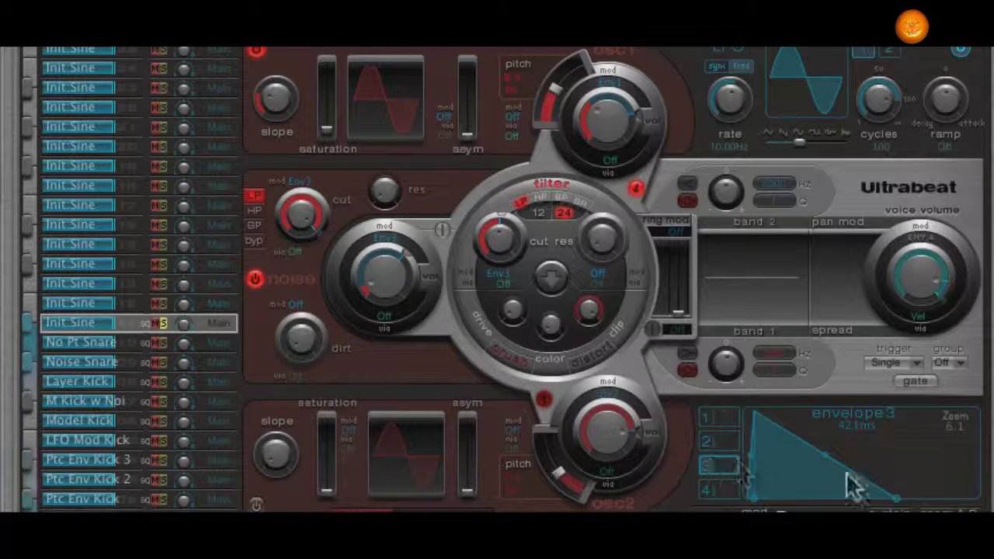
{"action": "left_click_drag", "start_coordinate": [754, 498], "coordinate": [726, 499]}
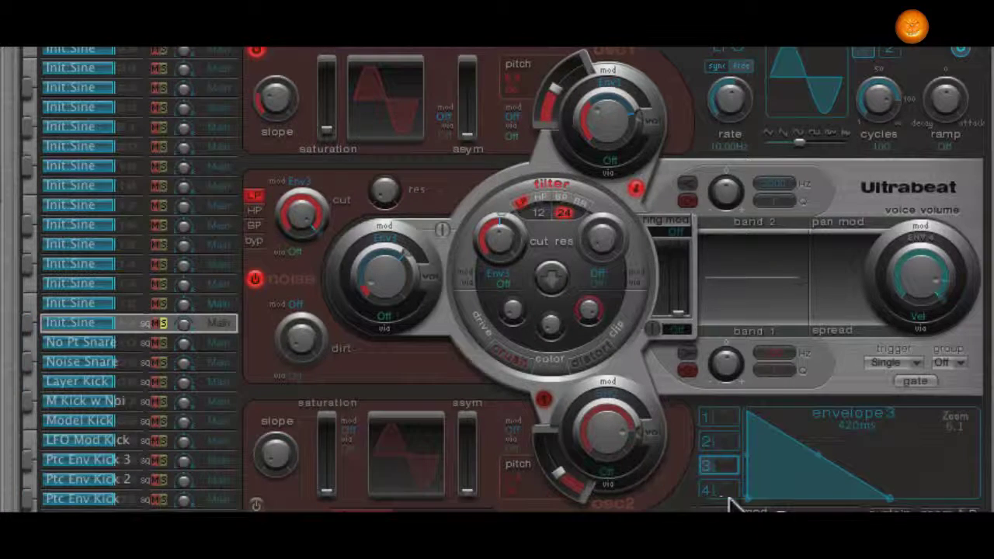
{"action": "left_click_drag", "start_coordinate": [894, 503], "coordinate": [808, 508]}
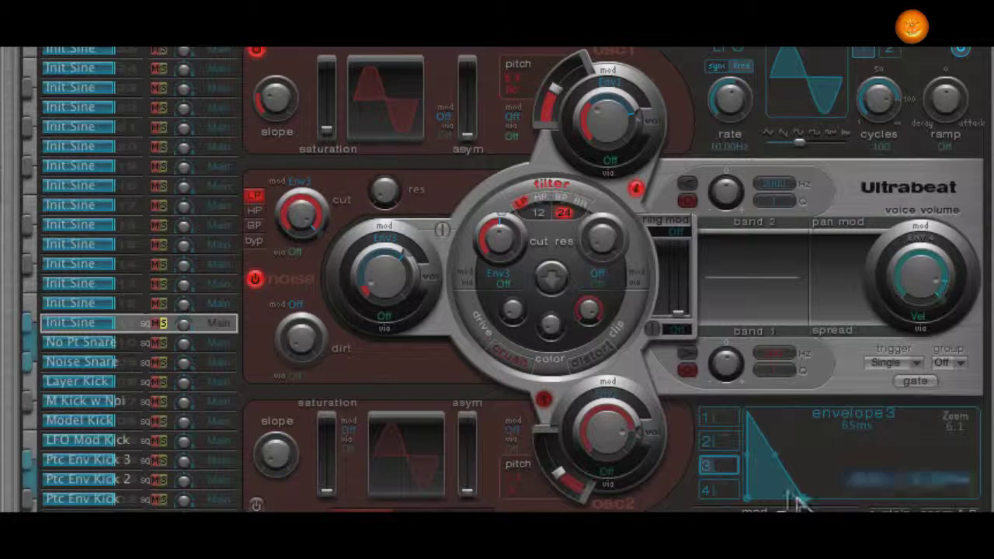
{"action": "left_click", "coordinate": [380, 277]}
{"action": "left_click_drag", "start_coordinate": [379, 278], "coordinate": [383, 256]}
{"action": "left_click", "coordinate": [401, 245]}
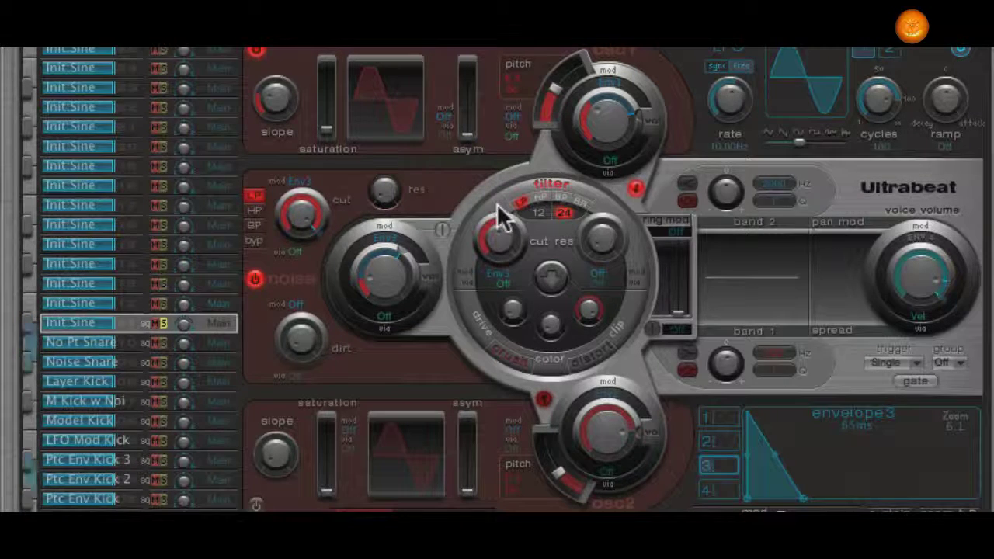
Turn off the noise generator, sweep the filter cutoff up and back to a middle setting, and offset its modulation amount.
{"action": "mouse_move", "coordinate": [499, 239]}
{"action": "left_mouse_down"}
{"action": "mouse_move", "coordinate": [497, 195]}
{"action": "mouse_move", "coordinate": [501, 245]}
{"action": "left_mouse_up"}
{"action": "left_click", "coordinate": [254, 280]}
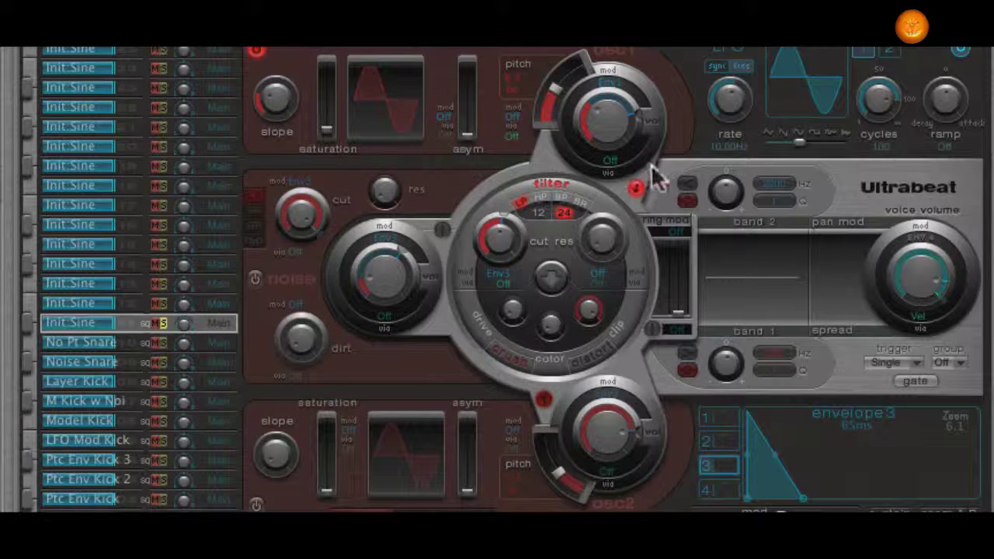
{"action": "left_click", "coordinate": [493, 233]}
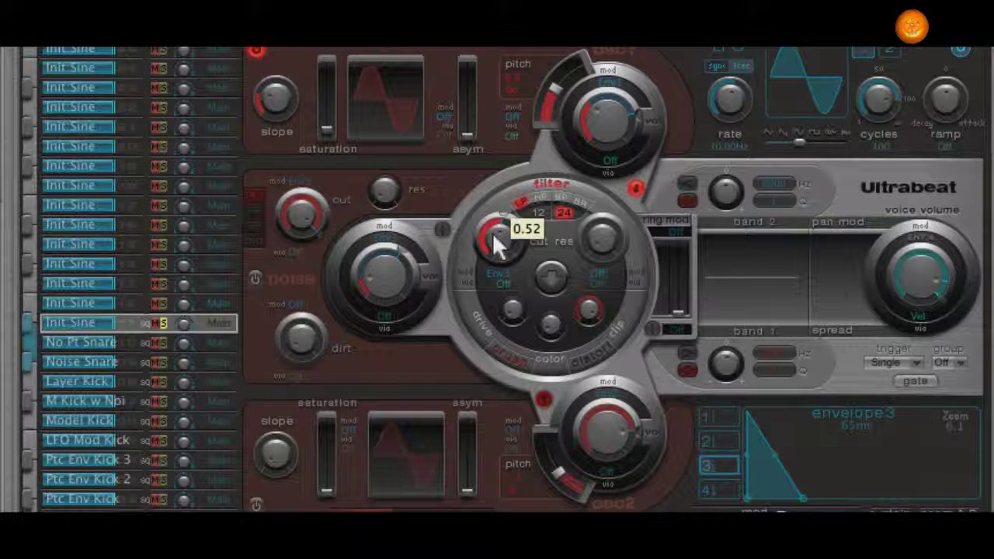
{"action": "left_click_drag", "start_coordinate": [494, 232], "coordinate": [483, 137]}
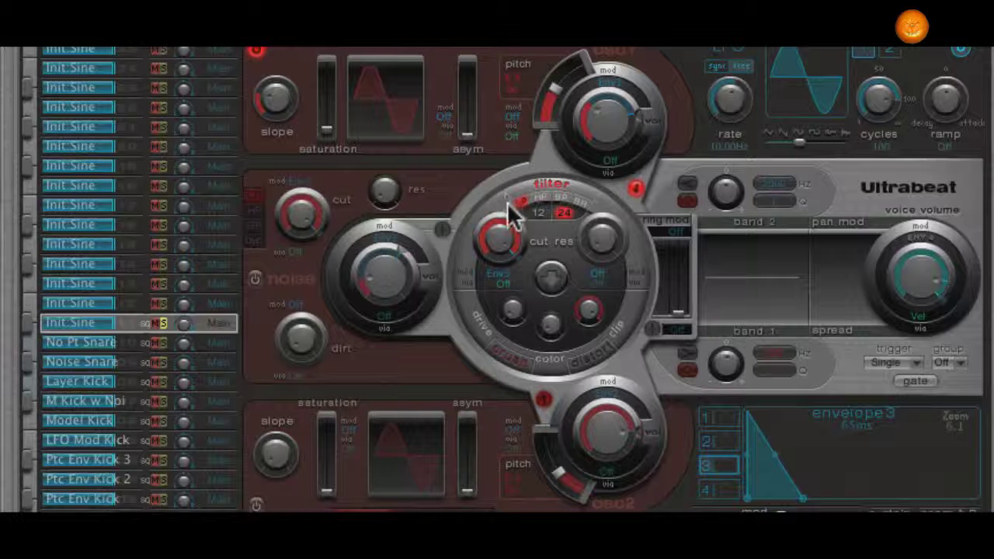
{"action": "left_click_drag", "start_coordinate": [503, 243], "coordinate": [509, 309]}
{"action": "left_click_drag", "start_coordinate": [507, 209], "coordinate": [514, 259]}
Switch the filter cutoff's modulation source to Env1, adjust its amount, and turn the noise generator back on.
{"action": "left_click", "coordinate": [500, 281]}
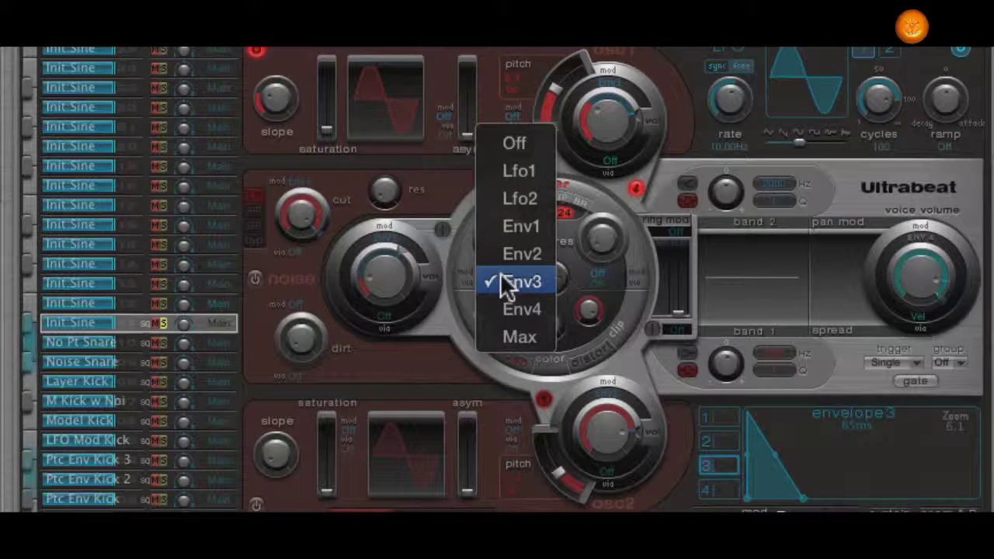
{"action": "left_click", "coordinate": [509, 218]}
{"action": "left_click_drag", "start_coordinate": [512, 252], "coordinate": [514, 249]}
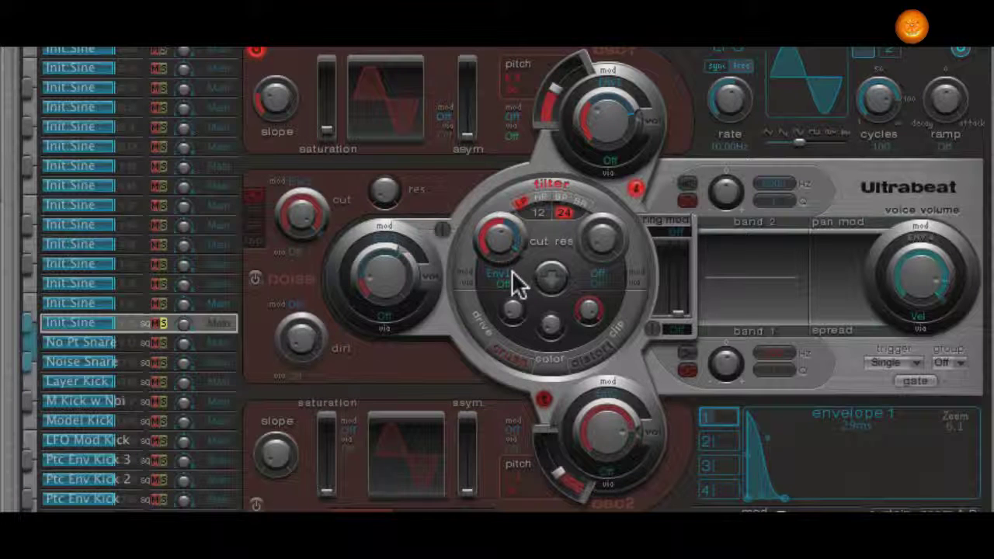
{"action": "left_click", "coordinate": [256, 278]}
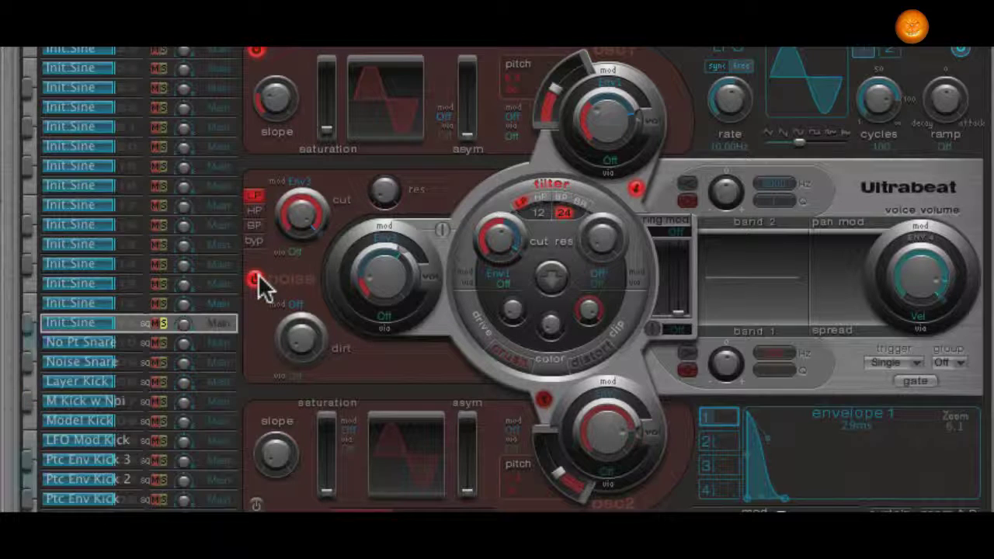
Turn on oscillator 2, lower its pitch slightly, and reduce its volume with a positive Env2 modulation amount.
{"action": "left_click", "coordinate": [255, 503]}
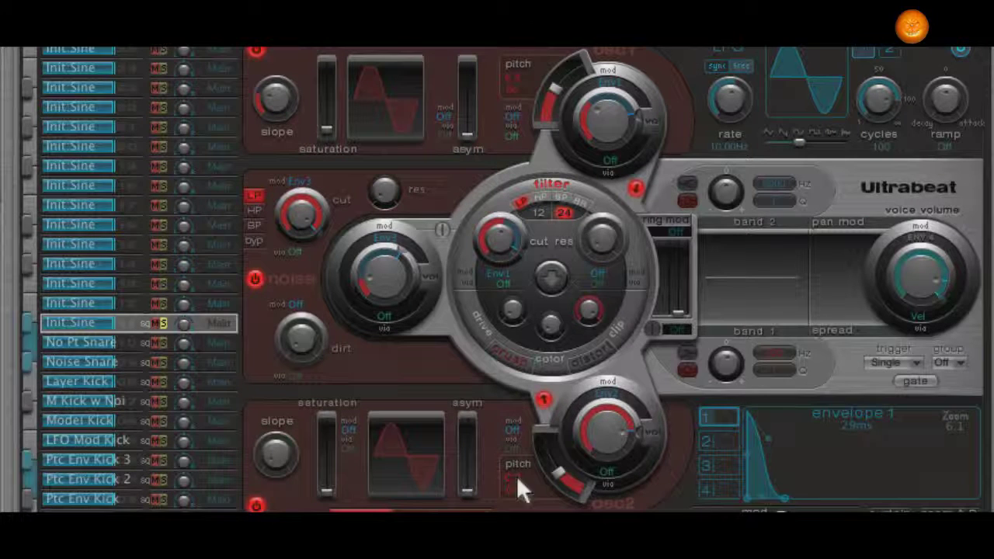
{"action": "left_click_drag", "start_coordinate": [558, 471], "coordinate": [574, 485]}
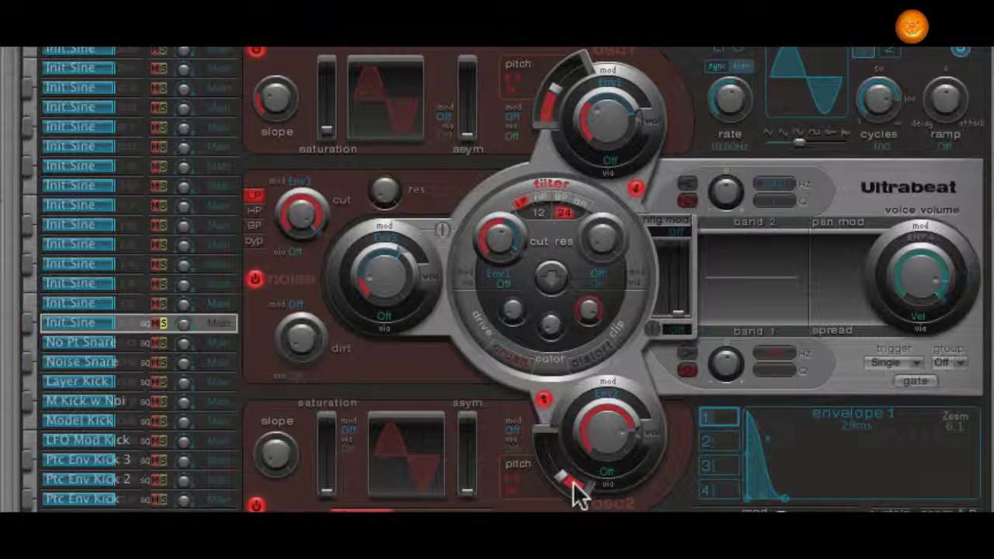
{"action": "left_click_drag", "start_coordinate": [610, 437], "coordinate": [603, 489]}
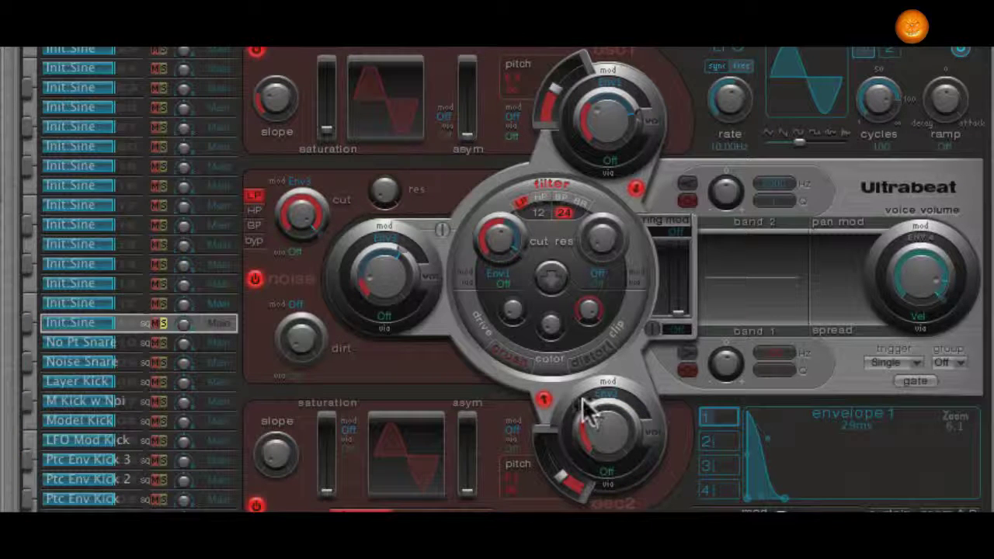
{"action": "left_click_drag", "start_coordinate": [590, 419], "coordinate": [620, 411]}
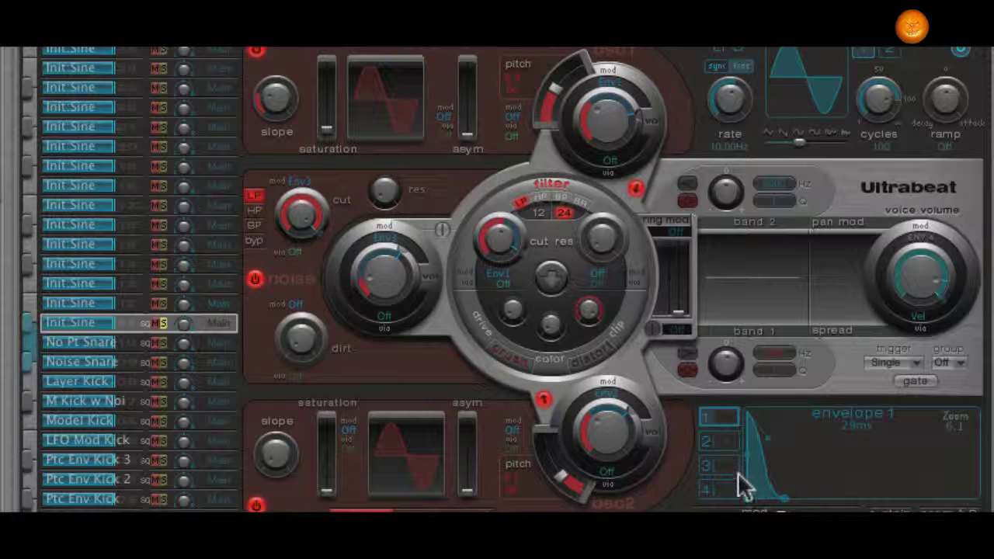
Shorten envelope 2 to 48 ms with a curved decay and fine-tune oscillator 2's volume modulation amount.
{"action": "left_click", "coordinate": [718, 443]}
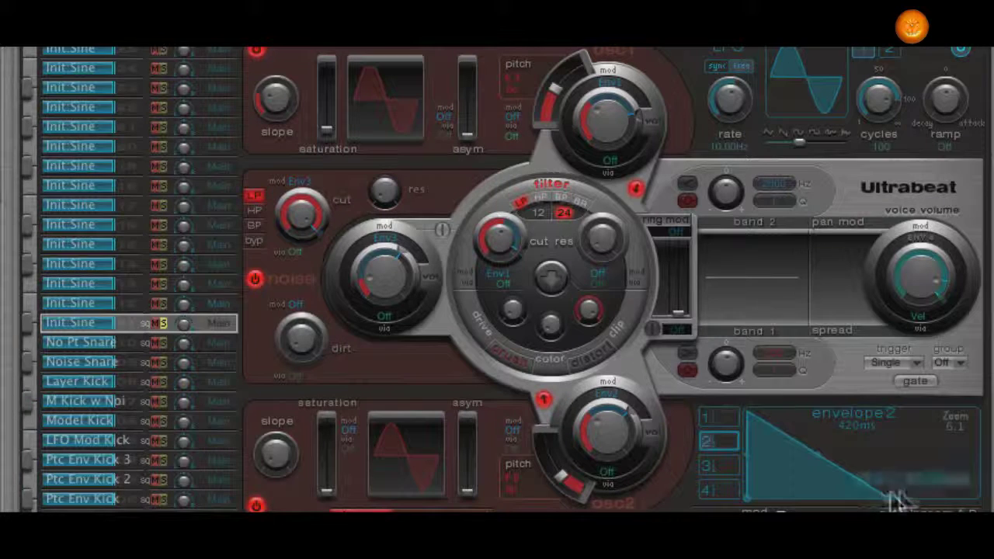
{"action": "left_click_drag", "start_coordinate": [884, 501], "coordinate": [808, 498]}
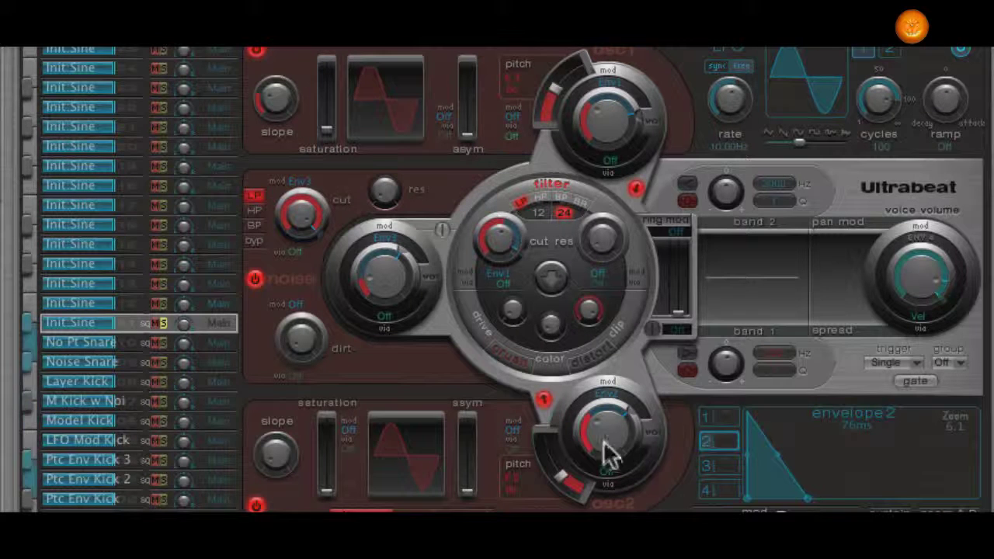
{"action": "mouse_move", "coordinate": [634, 432]}
{"action": "left_mouse_down"}
{"action": "mouse_move", "coordinate": [629, 411]}
{"action": "mouse_move", "coordinate": [632, 424]}
{"action": "left_mouse_up"}
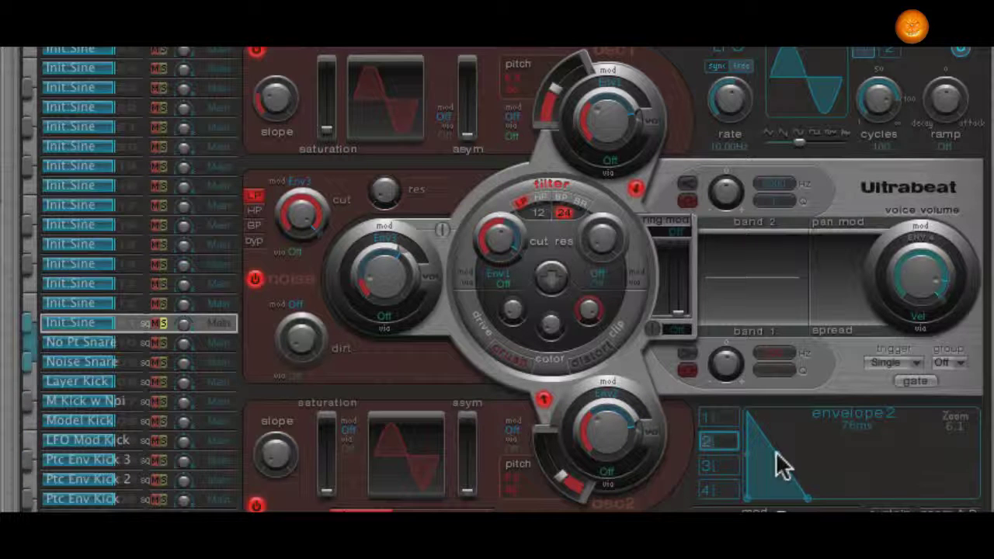
{"action": "left_click_drag", "start_coordinate": [807, 498], "coordinate": [794, 500]}
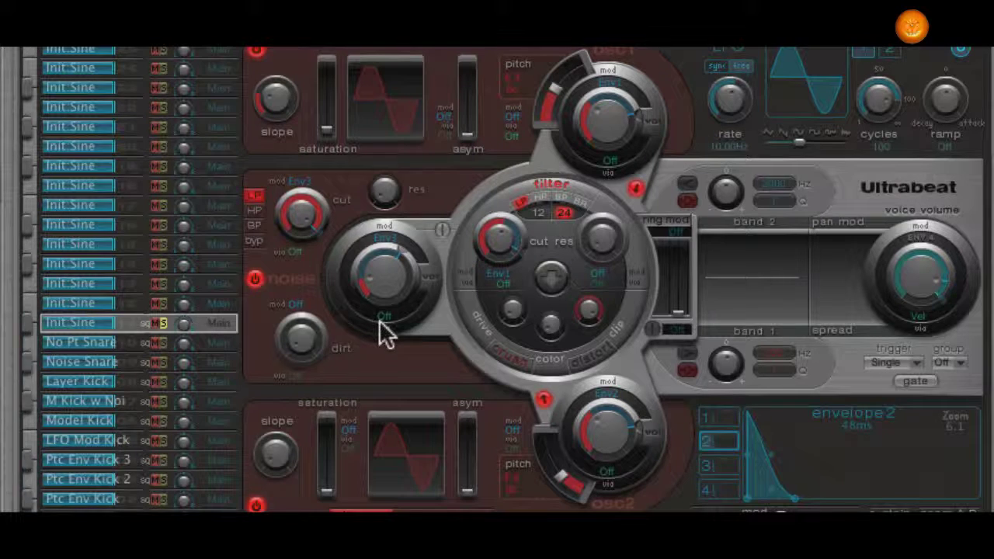
Isolate oscillator 2 by switching off noise and oscillator 1, route it past the filter, and turn oscillator 1 back on.
{"action": "left_click", "coordinate": [253, 275]}
{"action": "left_click", "coordinate": [256, 52]}
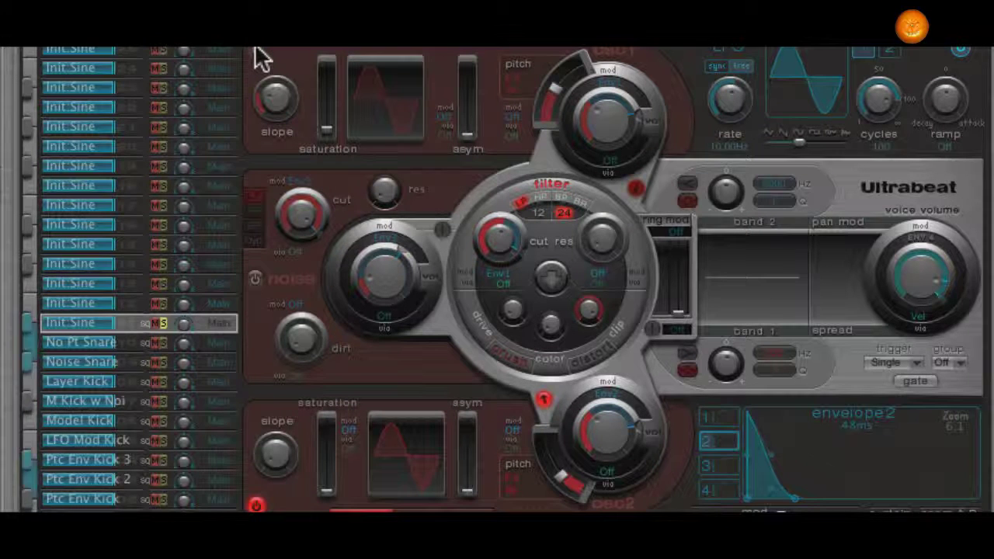
{"action": "left_click", "coordinate": [543, 399]}
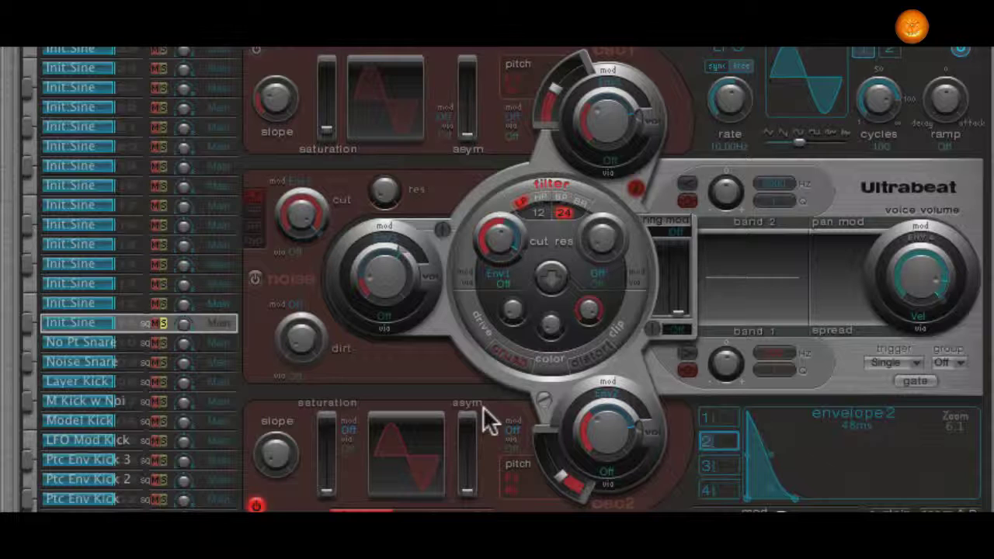
{"action": "left_click", "coordinate": [257, 50]}
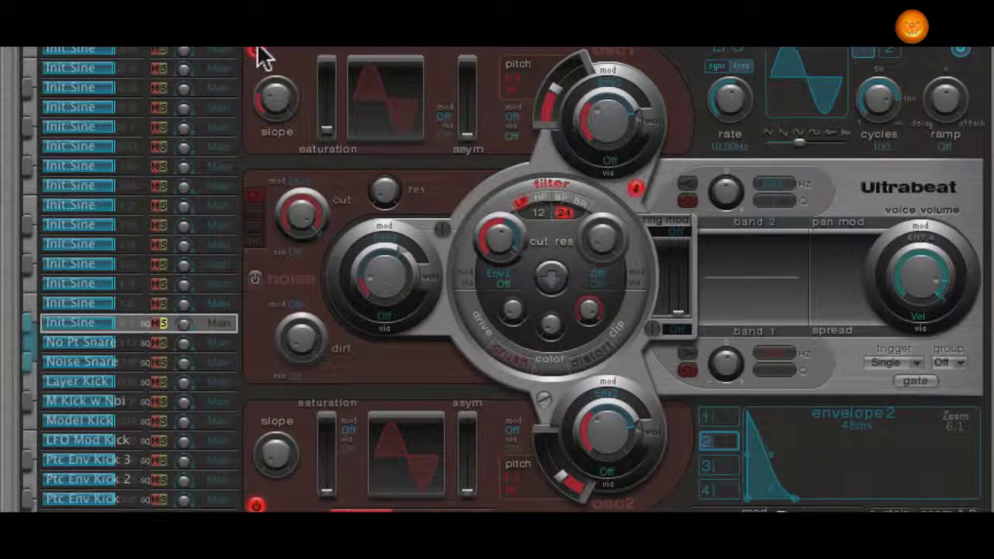
Set envelope 2's decay to 55 ms and turn the noise generator back on.
{"action": "mouse_move", "coordinate": [791, 498]}
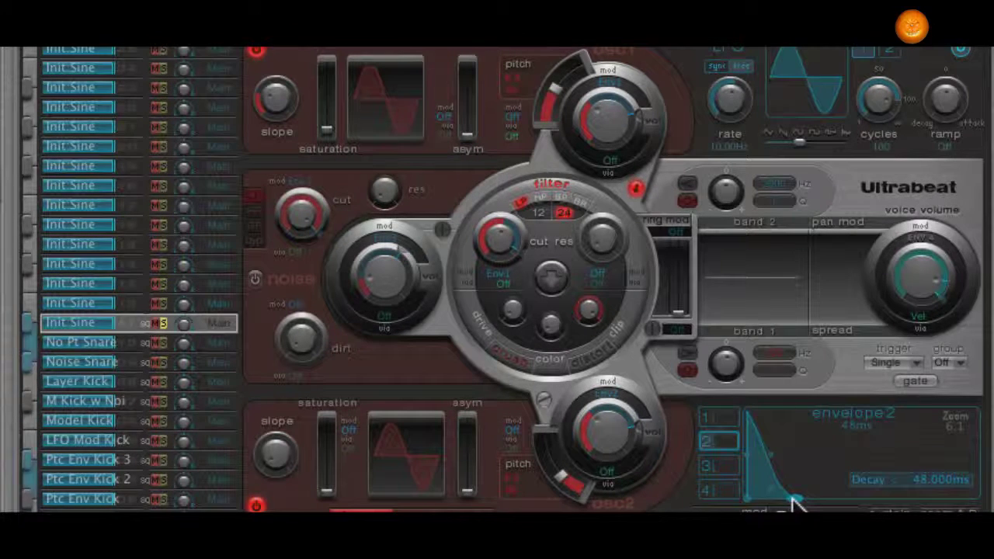
{"action": "mouse_move", "coordinate": [794, 501]}
{"action": "left_mouse_down"}
{"action": "mouse_move", "coordinate": [774, 500]}
{"action": "mouse_move", "coordinate": [798, 499]}
{"action": "left_mouse_up"}
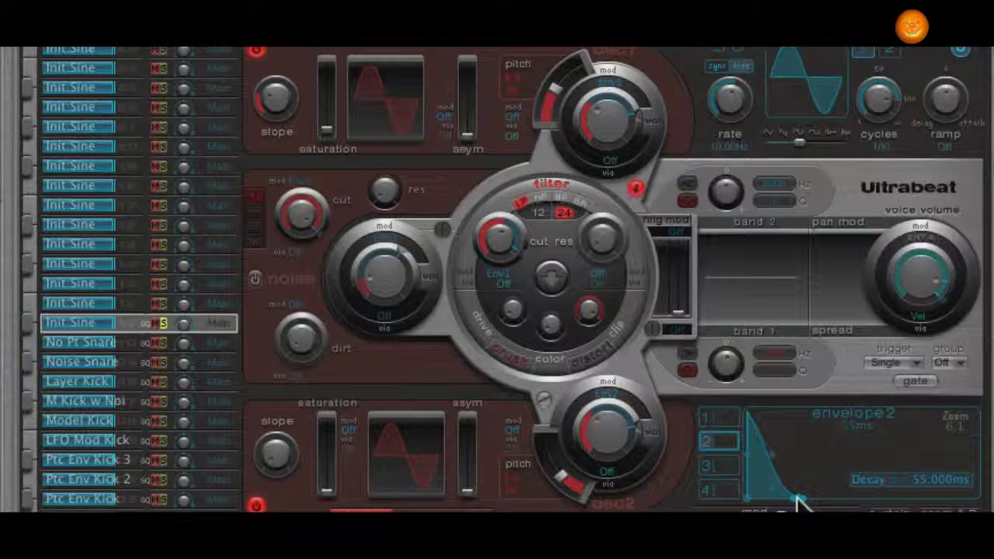
{"action": "left_click", "coordinate": [257, 279]}
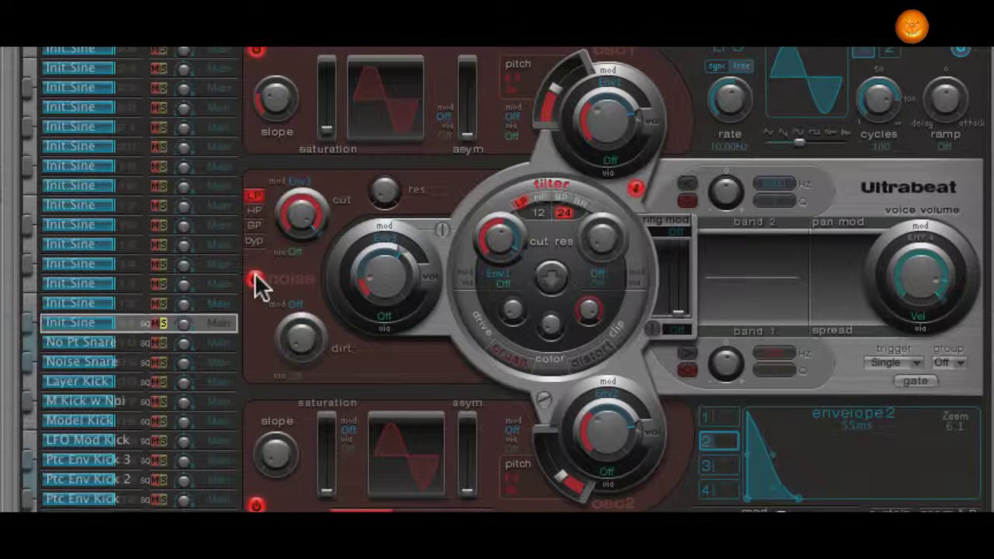
Reduce the noise volume's modulation amount slightly and bend envelope 3's decay curve inward.
{"action": "left_click_drag", "start_coordinate": [394, 256], "coordinate": [394, 261]}
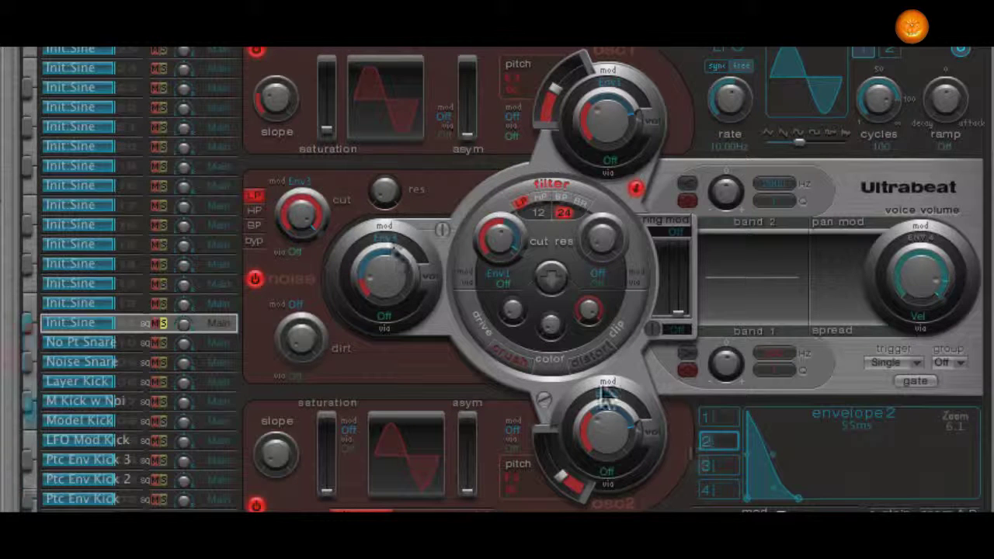
{"action": "left_click", "coordinate": [718, 466]}
{"action": "mouse_move", "coordinate": [774, 467]}
{"action": "left_mouse_down"}
{"action": "mouse_move", "coordinate": [769, 476]}
{"action": "mouse_move", "coordinate": [768, 465]}
{"action": "left_mouse_up"}
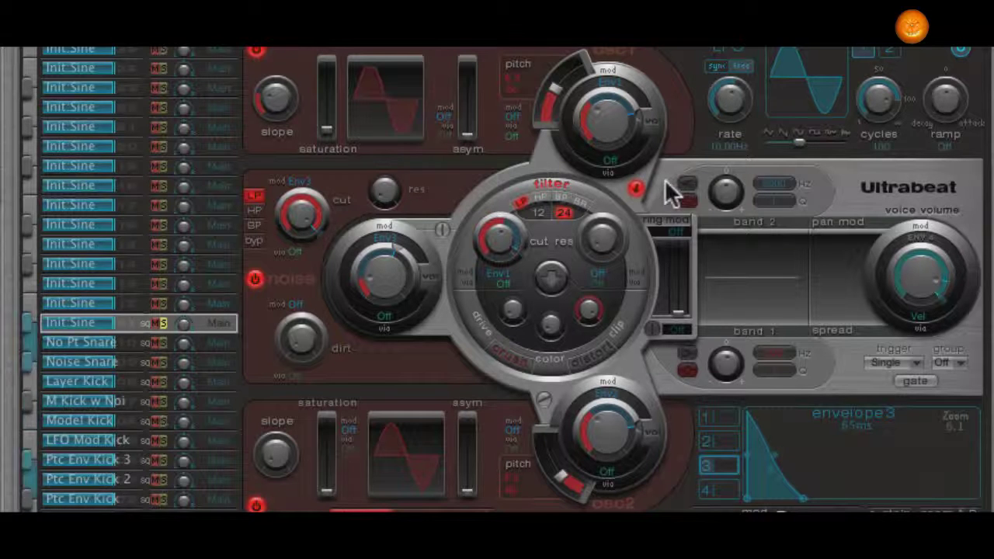
Enable EQ bands 1 and 2 and give each a moderate gain boost.
{"action": "left_click", "coordinate": [745, 330]}
{"action": "left_click_drag", "start_coordinate": [725, 365], "coordinate": [766, 330]}
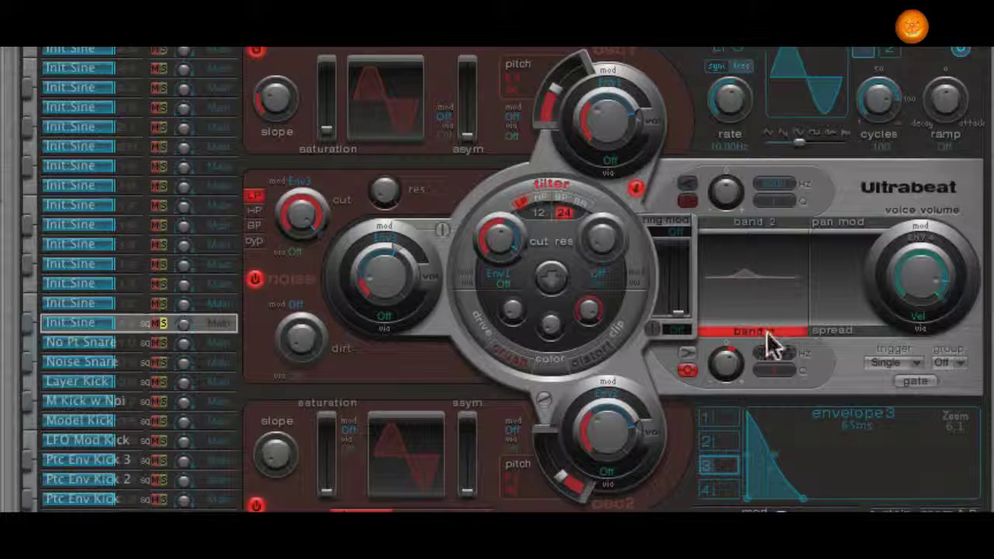
{"action": "left_click", "coordinate": [754, 227]}
{"action": "mouse_move", "coordinate": [724, 198]}
{"action": "left_mouse_down"}
{"action": "mouse_move", "coordinate": [719, 186]}
{"action": "mouse_move", "coordinate": [708, 190]}
{"action": "mouse_move", "coordinate": [724, 187]}
{"action": "left_mouse_up"}
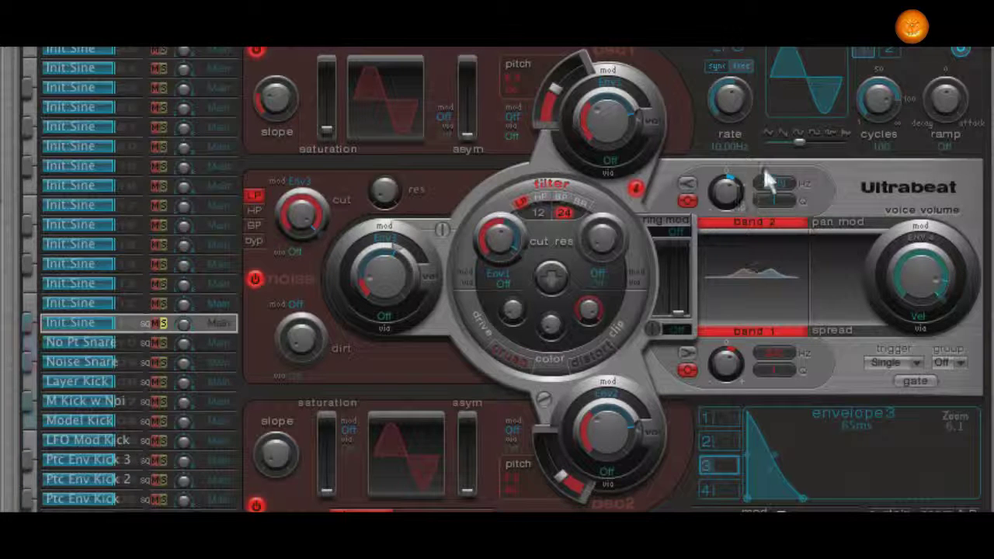
Fine-tune the gain of EQ band 2 and set the voice volume to about -2 dB.
{"action": "left_click_drag", "start_coordinate": [724, 203], "coordinate": [722, 198]}
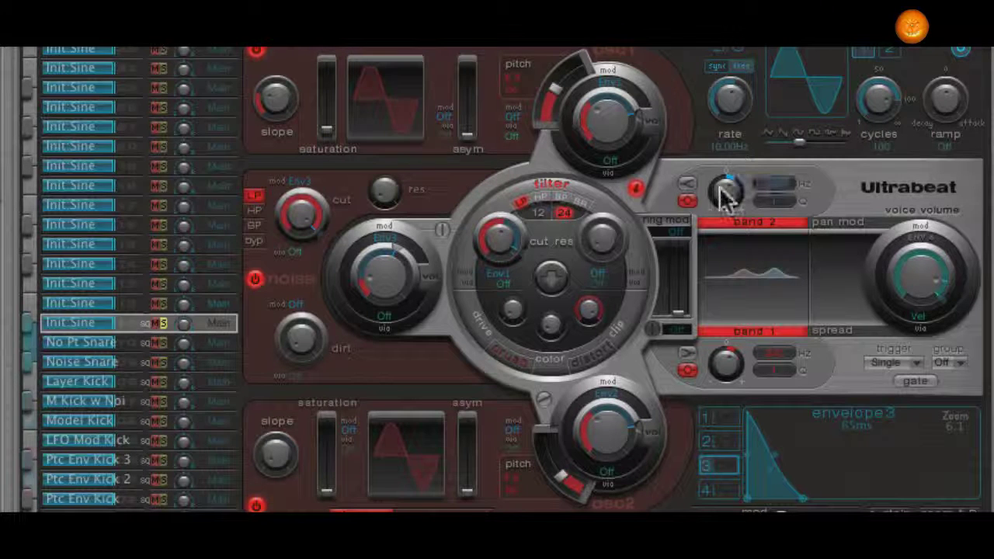
{"action": "mouse_move", "coordinate": [921, 285]}
{"action": "left_mouse_down"}
{"action": "mouse_move", "coordinate": [918, 261]}
{"action": "mouse_move", "coordinate": [924, 284]}
{"action": "left_mouse_up"}
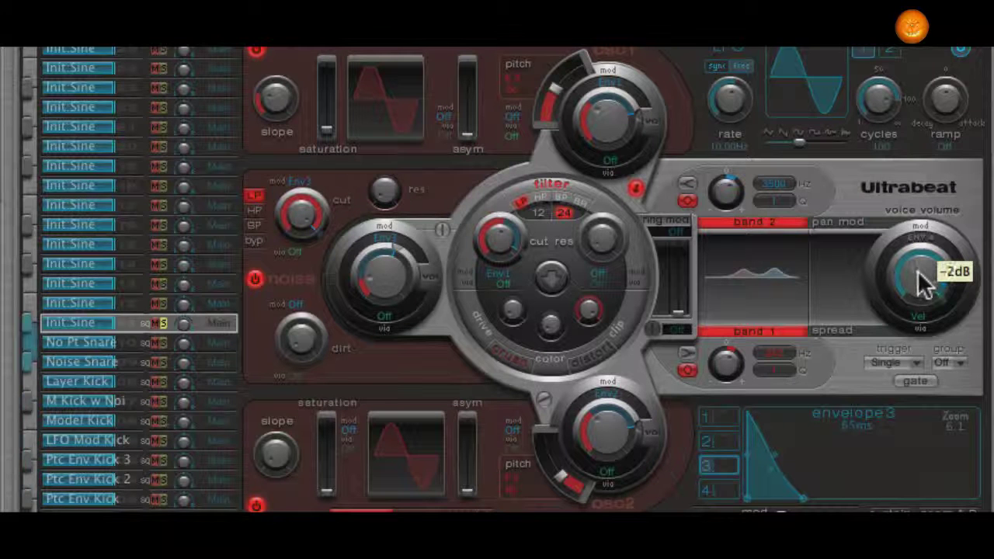
Rebalance the layers by lowering the base volumes of oscillator 1 and the noise generator and adjusting oscillator 2's volume modulation.
{"action": "left_click_drag", "start_coordinate": [606, 124], "coordinate": [629, 94]}
{"action": "left_click", "coordinate": [600, 435]}
{"action": "left_click_drag", "start_coordinate": [638, 433], "coordinate": [634, 428]}
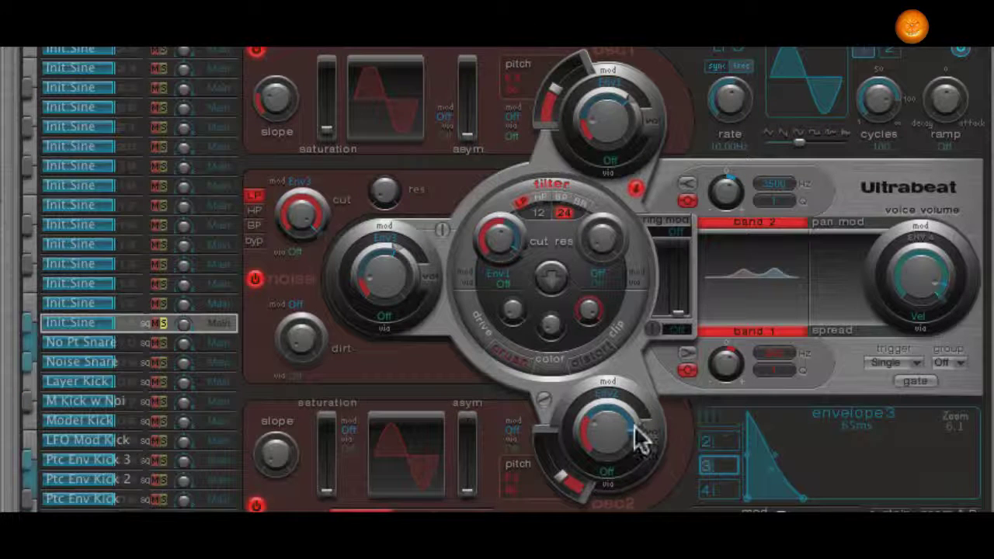
{"action": "left_click_drag", "start_coordinate": [380, 280], "coordinate": [405, 255]}
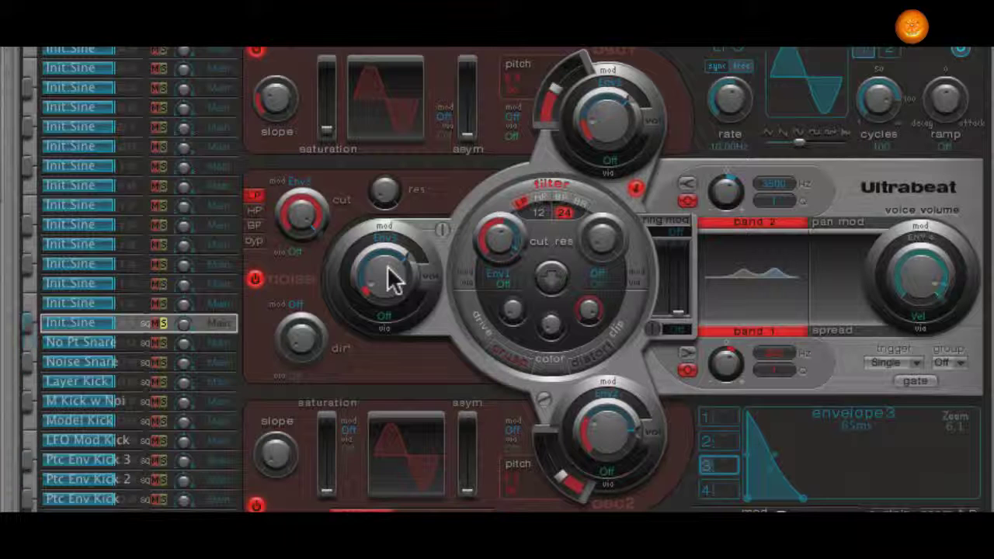
Switch the noise filter to high-pass, lower its cutoff to about the middle and add a little resonance.
{"action": "left_click", "coordinate": [254, 210]}
{"action": "left_click_drag", "start_coordinate": [301, 221], "coordinate": [307, 304]}
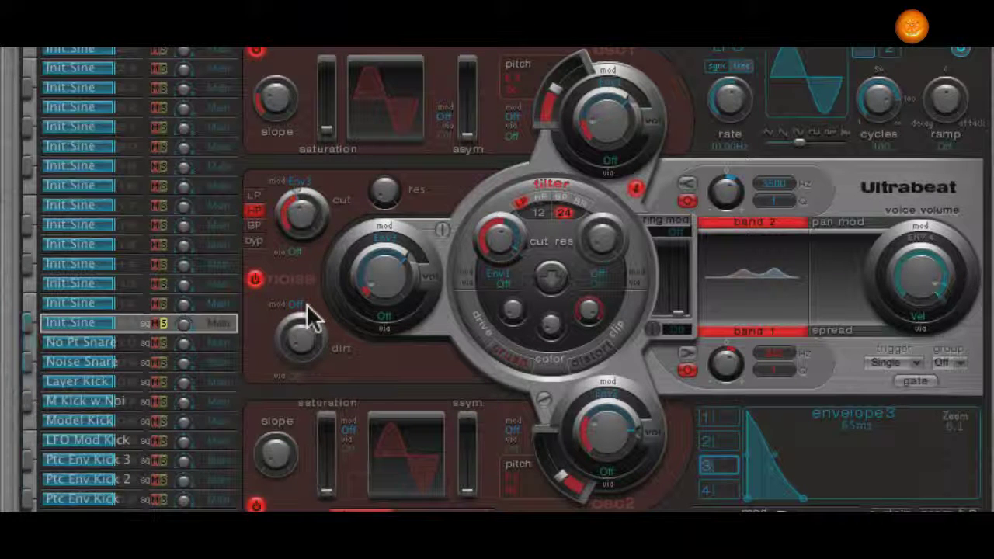
{"action": "left_click_drag", "start_coordinate": [381, 194], "coordinate": [373, 152]}
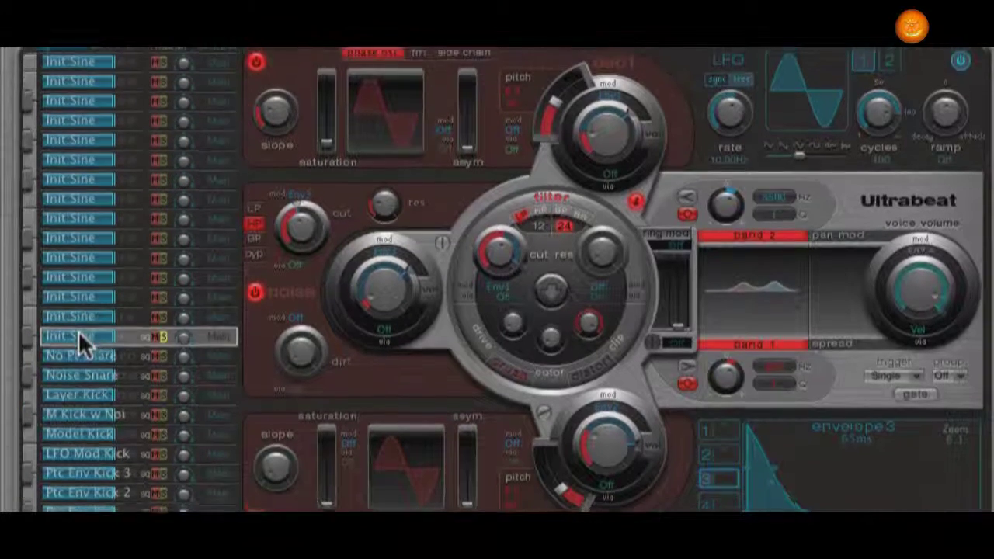
Rename the voice as 808 Snare and open the options for the plug-in setting.
{"action": "double_click", "coordinate": [79, 321]}
{"action": "type", "text": "808"}
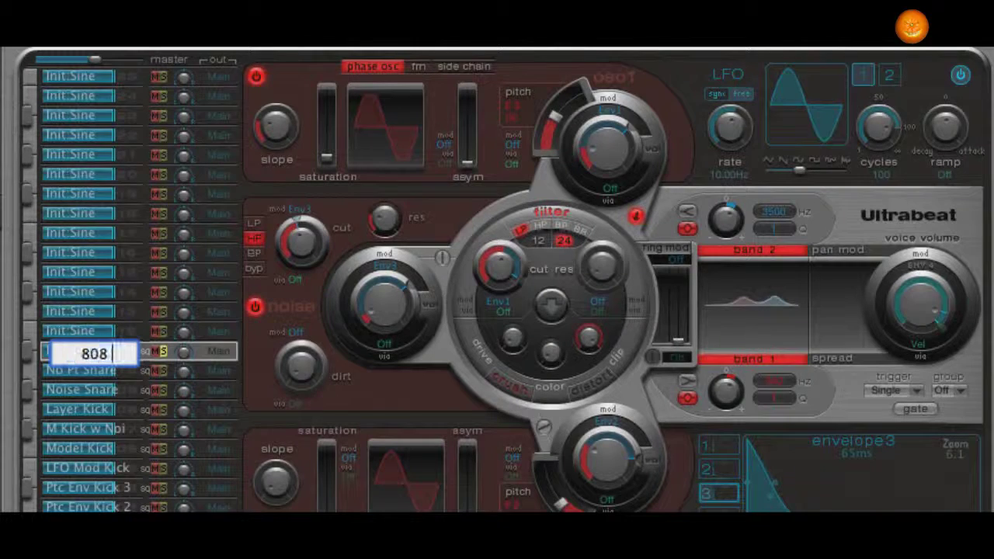
{"action": "type", "text": " Snare"}
{"action": "key", "text": "Return"}
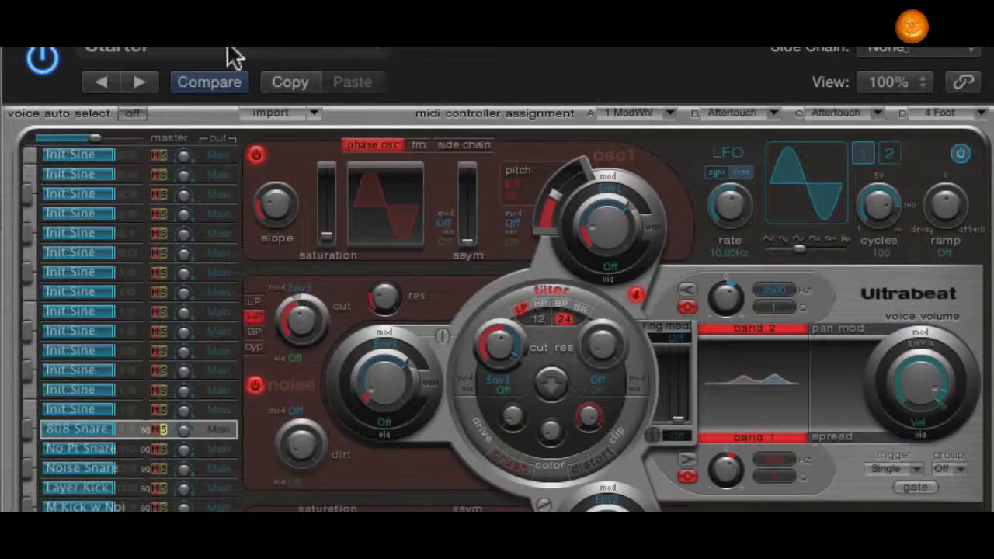
{"action": "left_click", "coordinate": [230, 51]}
{"action": "left_click", "coordinate": [189, 315]}
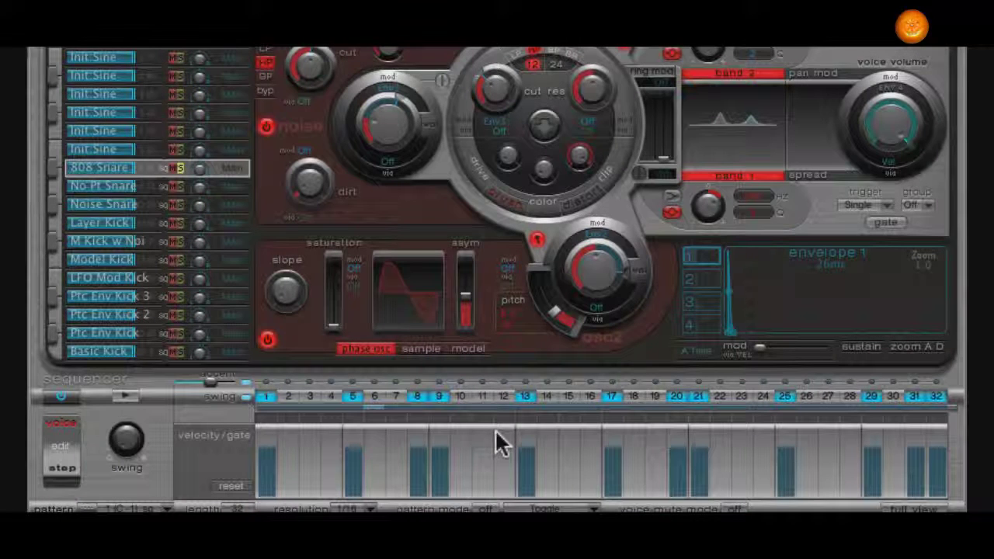
Select and solo the Init Sine voice directly above 808 Snare and start sequencer playback.
{"action": "left_click", "coordinate": [147, 144]}
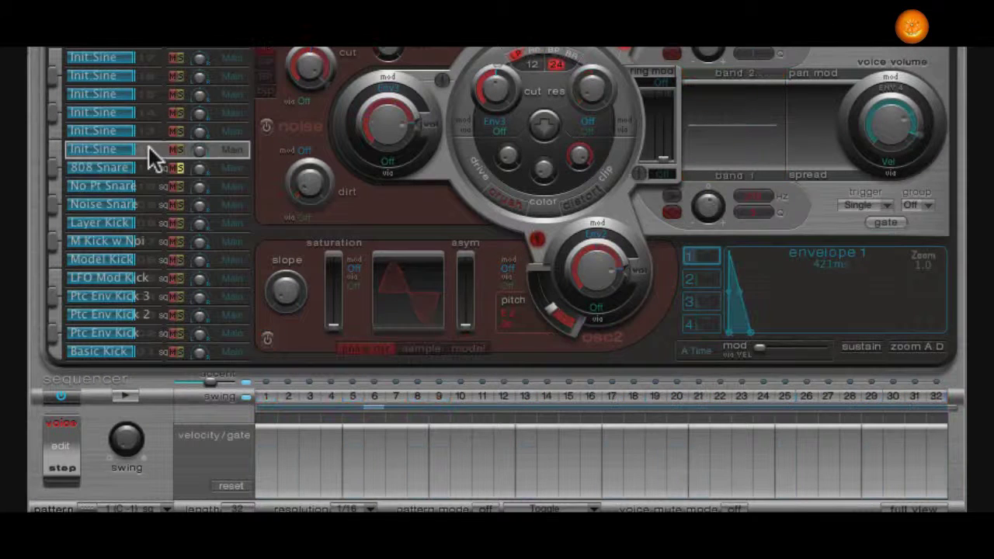
{"action": "left_click", "coordinate": [180, 148]}
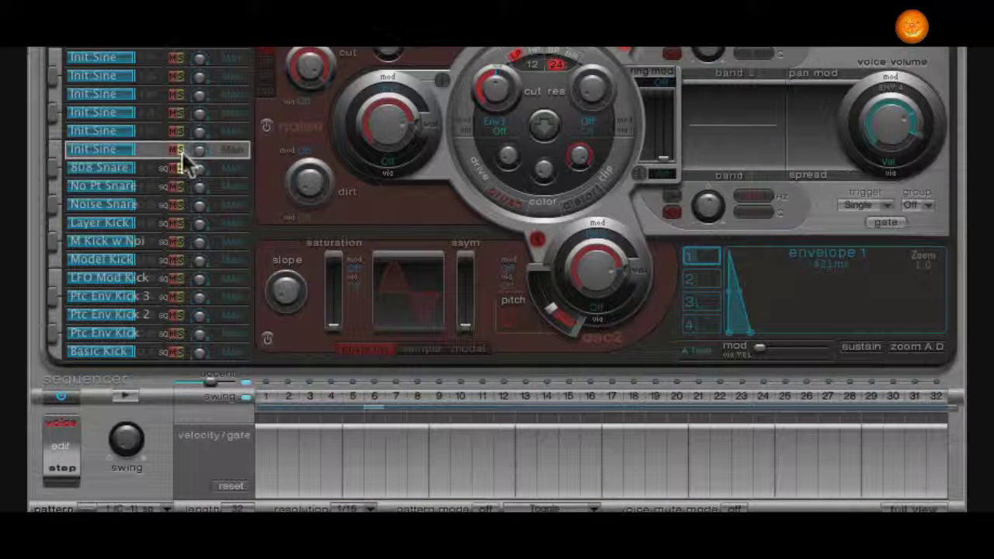
{"action": "left_click", "coordinate": [126, 397]}
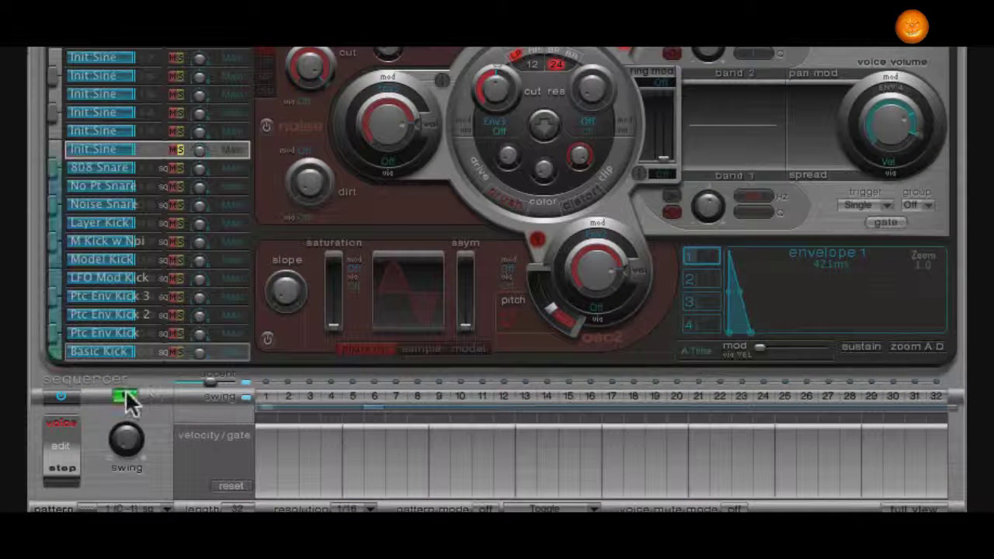
Enable sequencer steps 1, 9, 17 and 25 for the selected Init Sine voice.
{"action": "left_click", "coordinate": [264, 397]}
{"action": "left_click", "coordinate": [438, 396]}
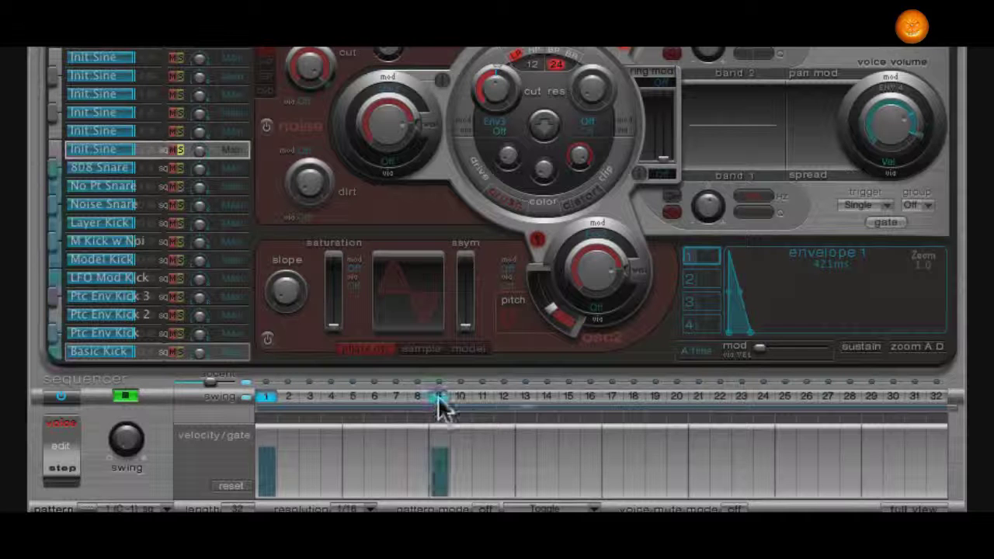
{"action": "left_click", "coordinate": [612, 396]}
{"action": "left_click", "coordinate": [784, 396]}
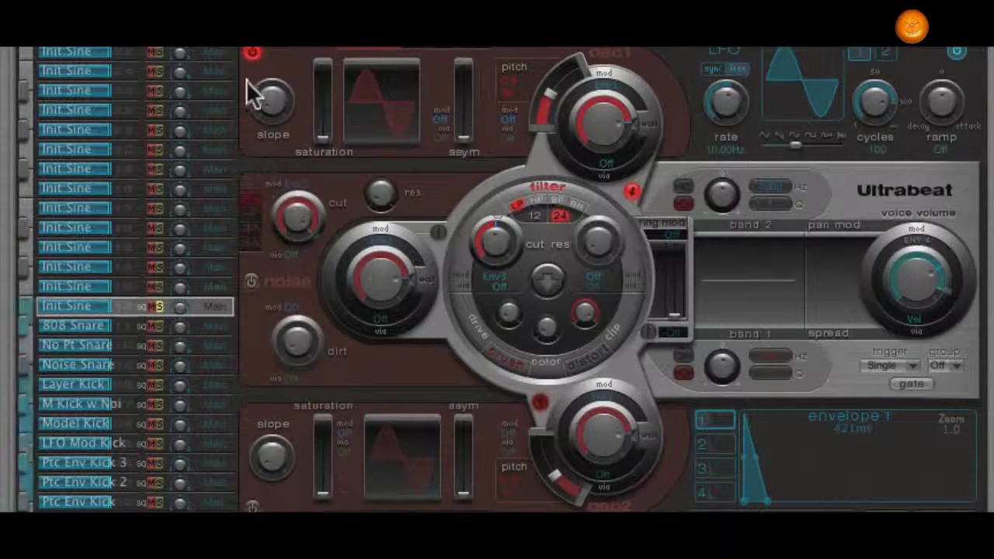
Switch off oscillator 1, turn on the noise generator and bring its volume down to roughly half.
{"action": "left_click", "coordinate": [250, 54]}
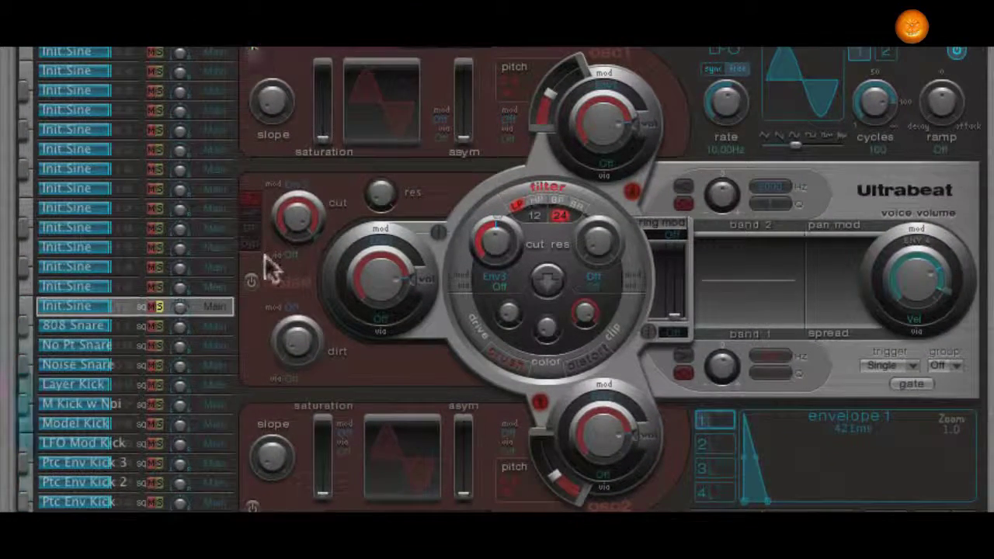
{"action": "left_click_drag", "start_coordinate": [382, 284], "coordinate": [369, 343]}
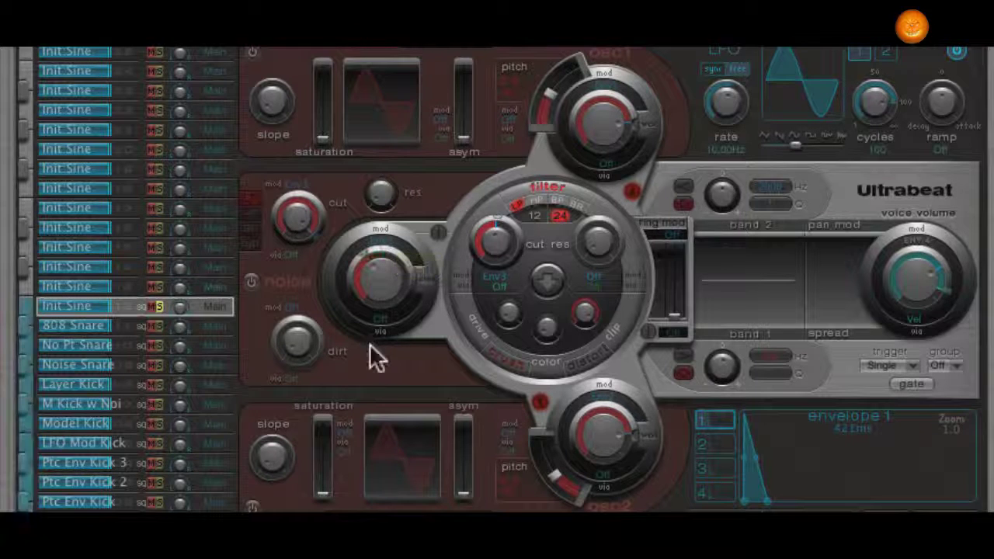
{"action": "left_click", "coordinate": [250, 281]}
{"action": "left_click_drag", "start_coordinate": [377, 274], "coordinate": [378, 256]}
Modulate the noise volume with Lfo1 and raise the modulation amount well above the base level.
{"action": "left_click", "coordinate": [379, 243]}
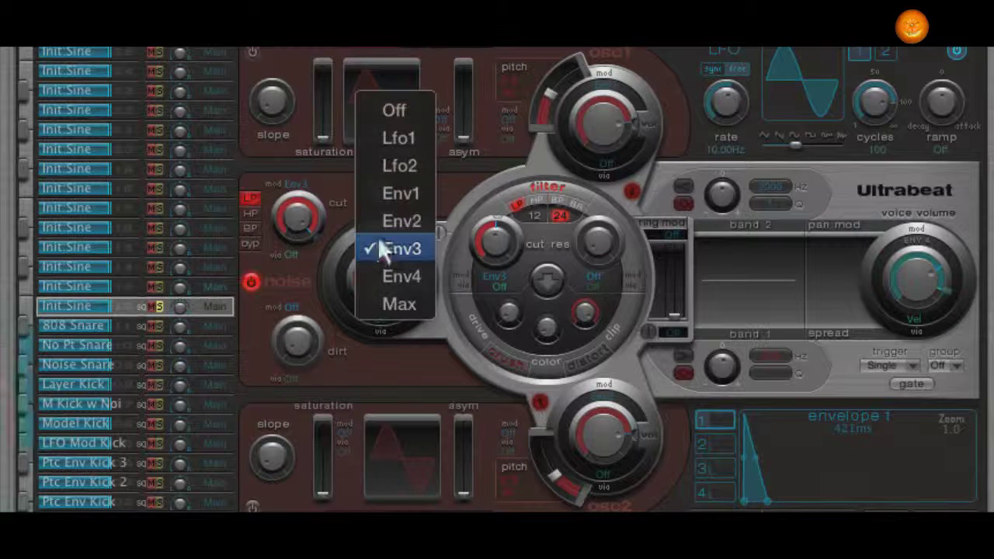
{"action": "left_click", "coordinate": [384, 139]}
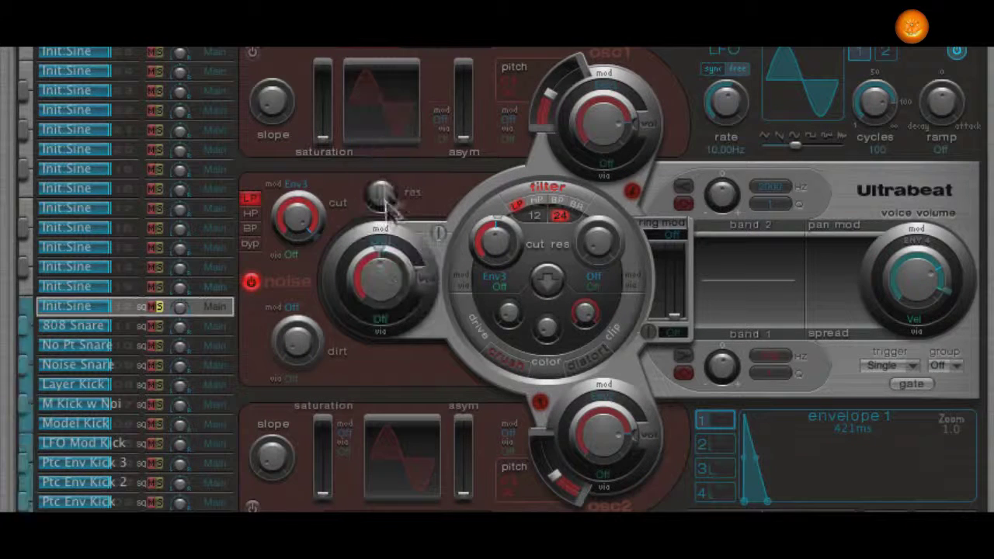
{"action": "left_click_drag", "start_coordinate": [380, 254], "coordinate": [408, 270]}
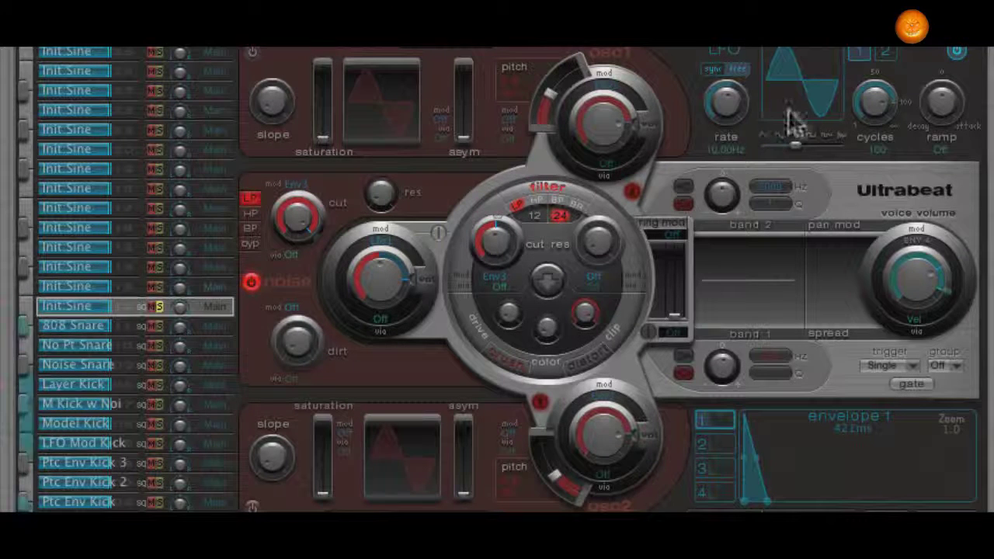
Set LFO 1 to a rate of 51.00 Hz and 4 cycles, and shift its waveform slightly toward the saw shape.
{"action": "left_click_drag", "start_coordinate": [734, 98], "coordinate": [721, 48]}
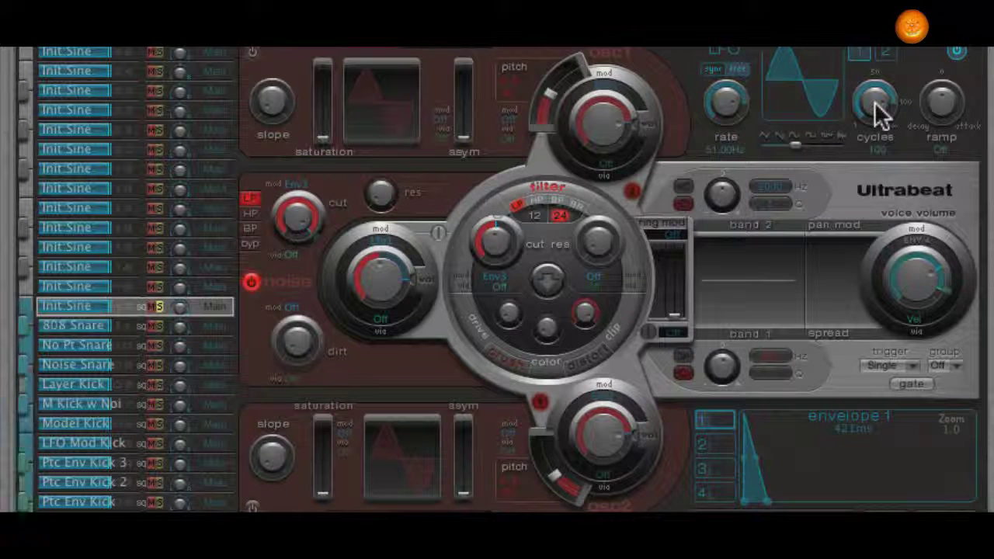
{"action": "left_click_drag", "start_coordinate": [875, 101], "coordinate": [879, 194]}
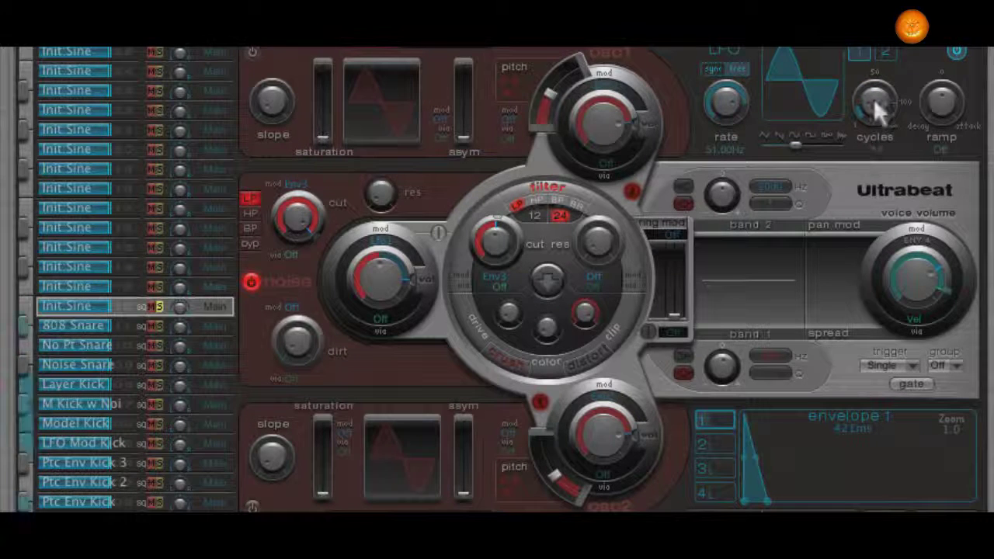
{"action": "left_click_drag", "start_coordinate": [875, 105], "coordinate": [876, 122]}
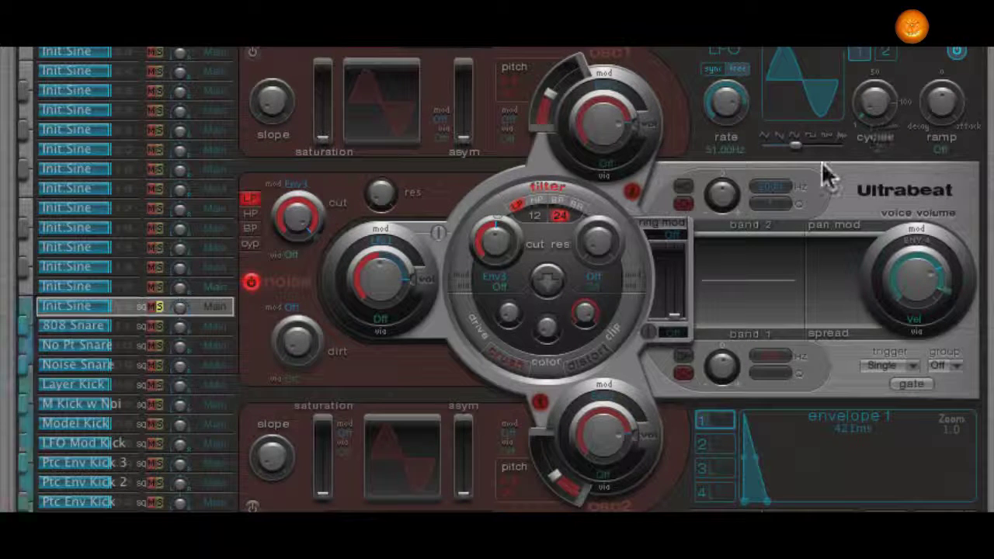
{"action": "left_click_drag", "start_coordinate": [793, 143], "coordinate": [788, 143]}
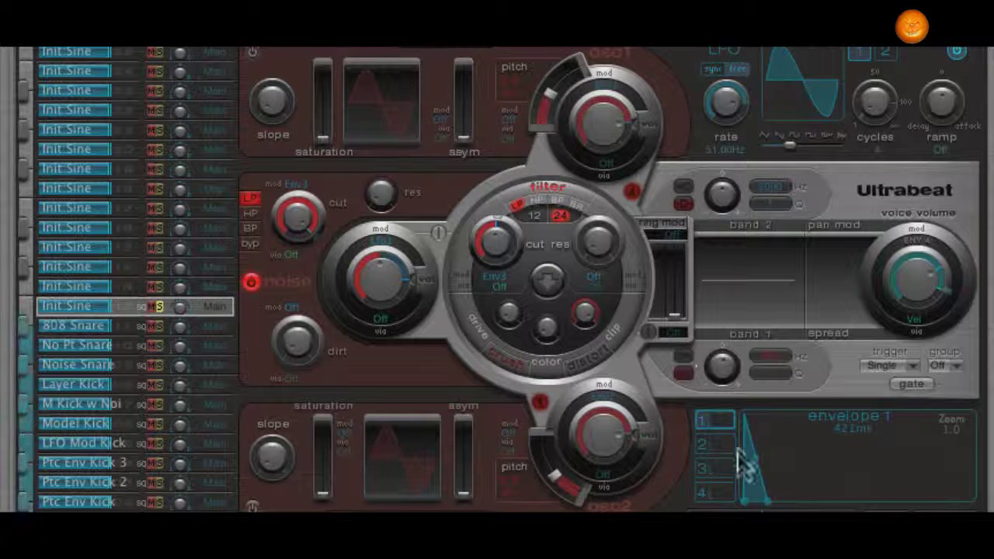
Lengthen envelope 4 to 3.6 s and bend its decay curve strongly inward.
{"action": "left_click", "coordinate": [713, 495]}
{"action": "mouse_move", "coordinate": [781, 505]}
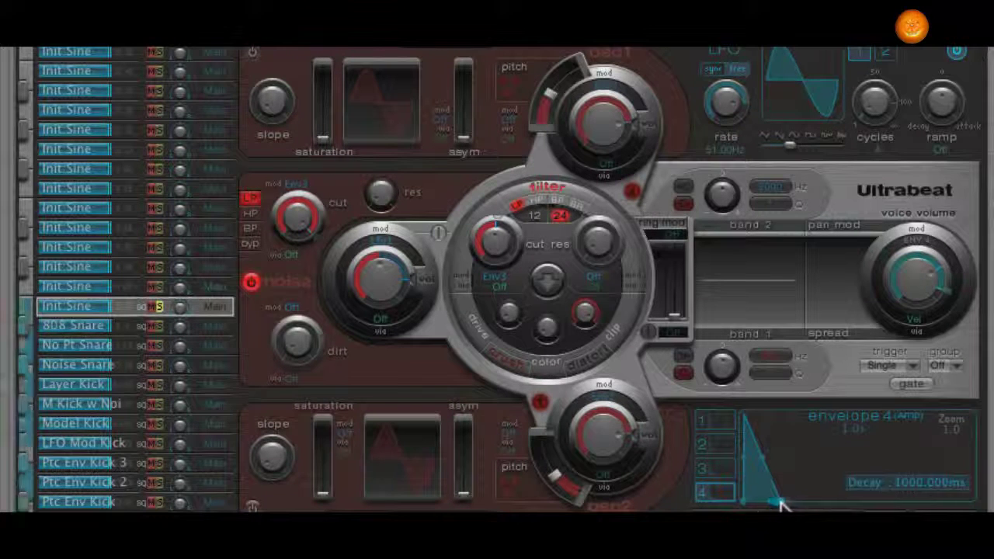
{"action": "left_click_drag", "start_coordinate": [781, 504], "coordinate": [812, 501]}
{"action": "left_click_drag", "start_coordinate": [779, 456], "coordinate": [776, 515]}
{"action": "mouse_move", "coordinate": [780, 465]}
{"action": "left_mouse_down"}
{"action": "mouse_move", "coordinate": [776, 457]}
{"action": "mouse_move", "coordinate": [765, 475]}
{"action": "left_mouse_up"}
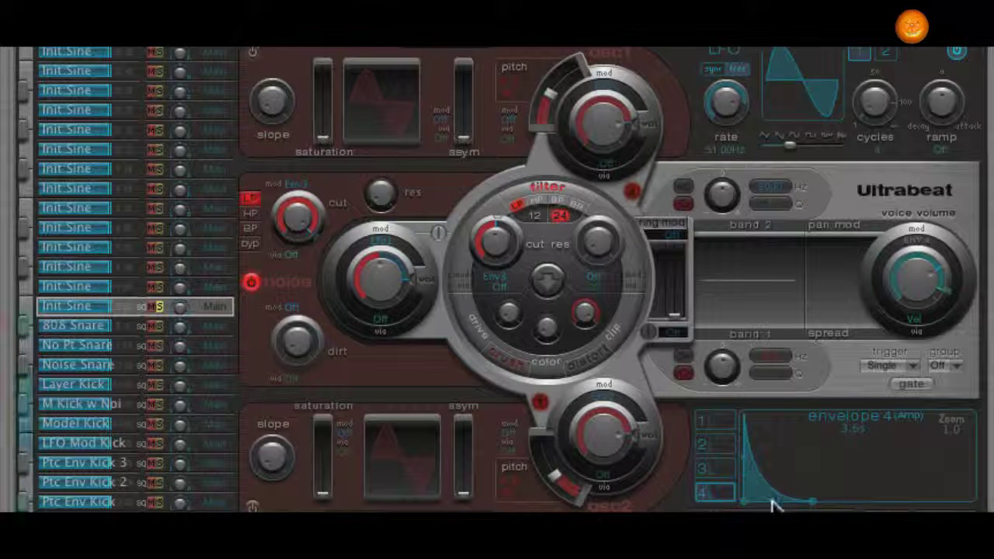
{"action": "left_click_drag", "start_coordinate": [766, 498], "coordinate": [757, 506]}
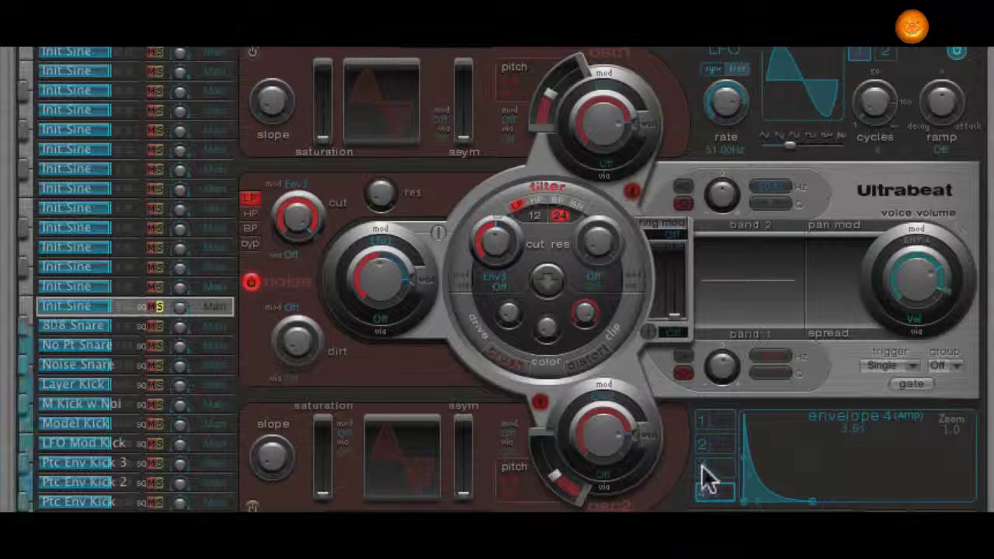
Set the noise filter to high-pass with the cutoff around 0.47 and raise its resonance.
{"action": "left_click", "coordinate": [251, 212]}
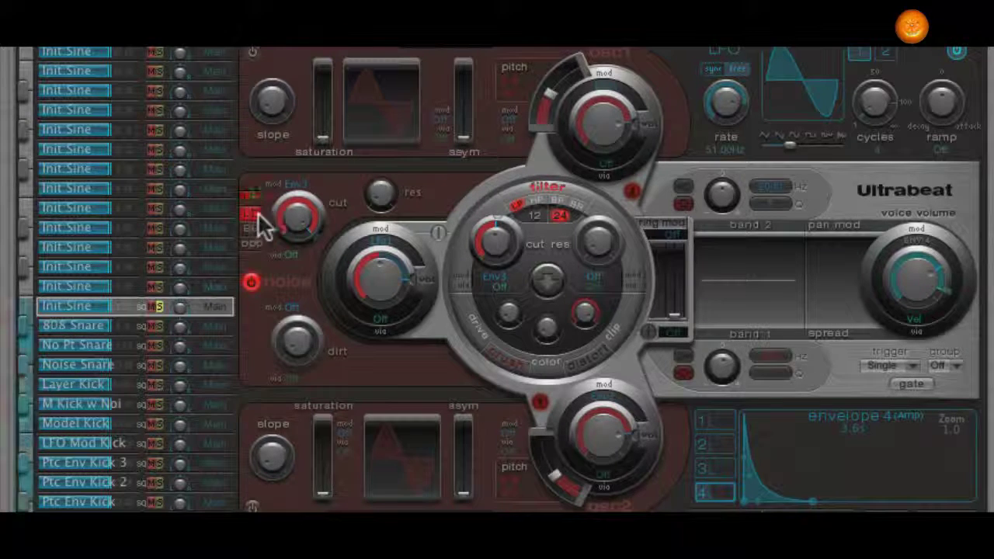
{"action": "left_click_drag", "start_coordinate": [296, 222], "coordinate": [298, 306]}
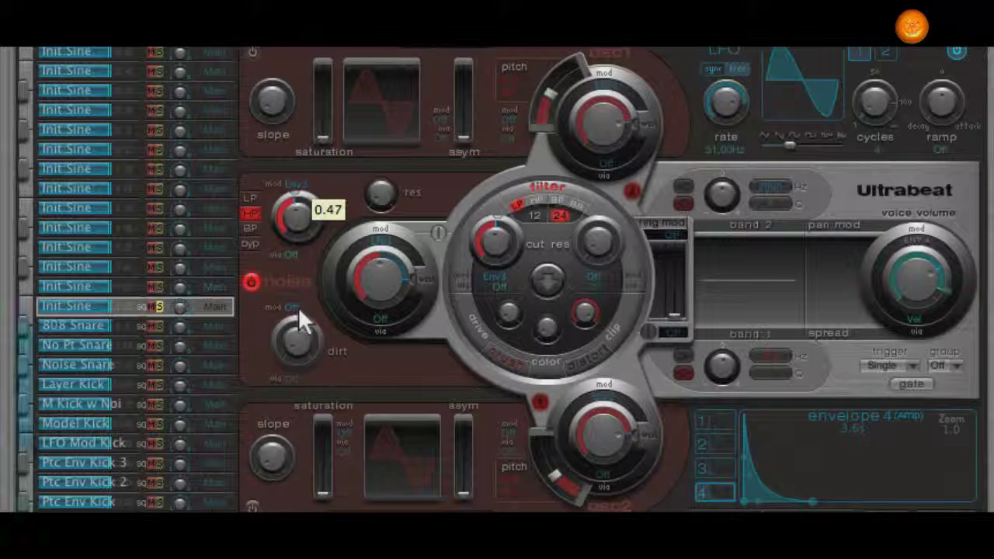
{"action": "left_click", "coordinate": [289, 207]}
{"action": "left_click_drag", "start_coordinate": [289, 207], "coordinate": [295, 220]}
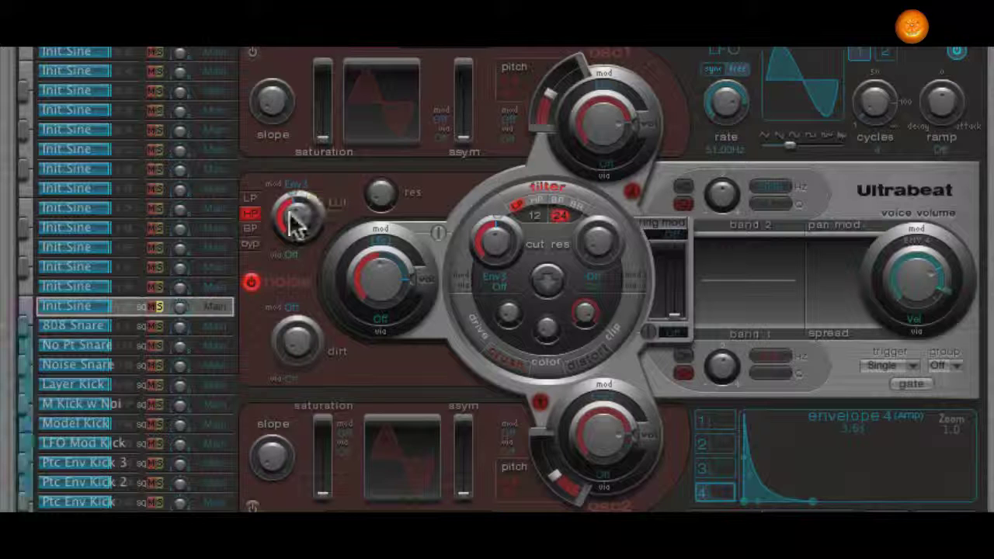
{"action": "left_click_drag", "start_coordinate": [381, 194], "coordinate": [381, 122]}
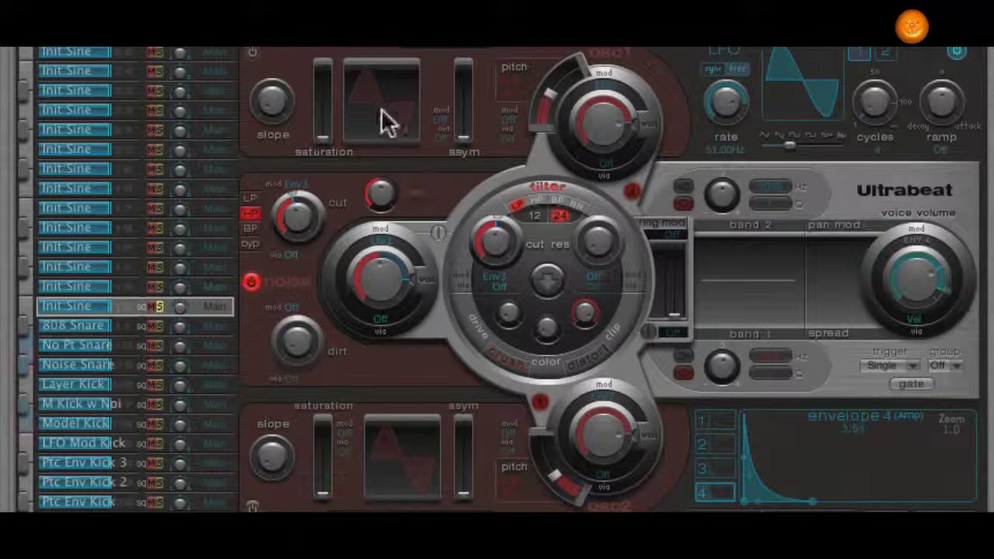
Route the noise through the main filter at 12 dB, with cutoff about 0.54, more resonance and positive Env3 cutoff modulation.
{"action": "left_click", "coordinate": [438, 229]}
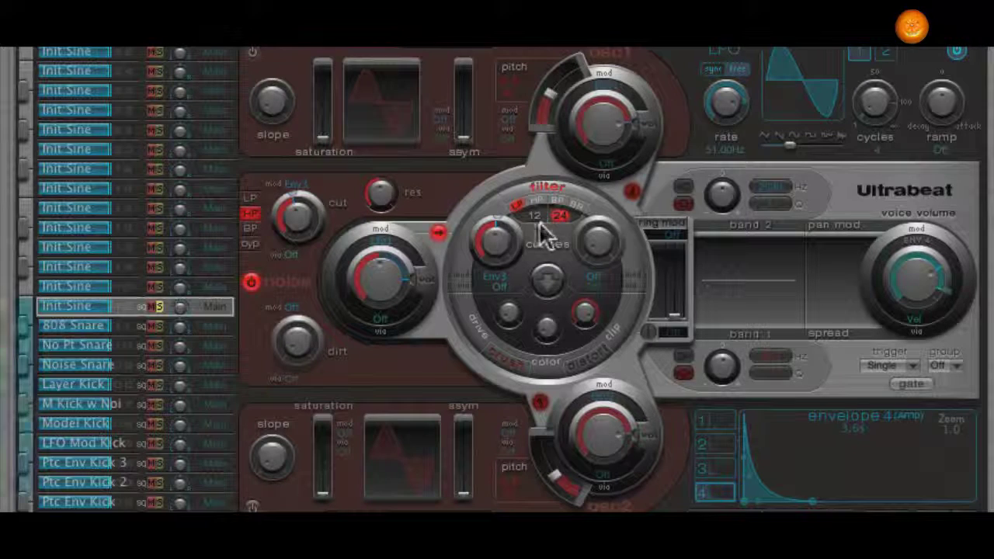
{"action": "mouse_move", "coordinate": [497, 248]}
{"action": "left_mouse_down"}
{"action": "mouse_move", "coordinate": [485, 167]}
{"action": "mouse_move", "coordinate": [496, 238]}
{"action": "left_mouse_up"}
{"action": "left_click", "coordinate": [535, 217]}
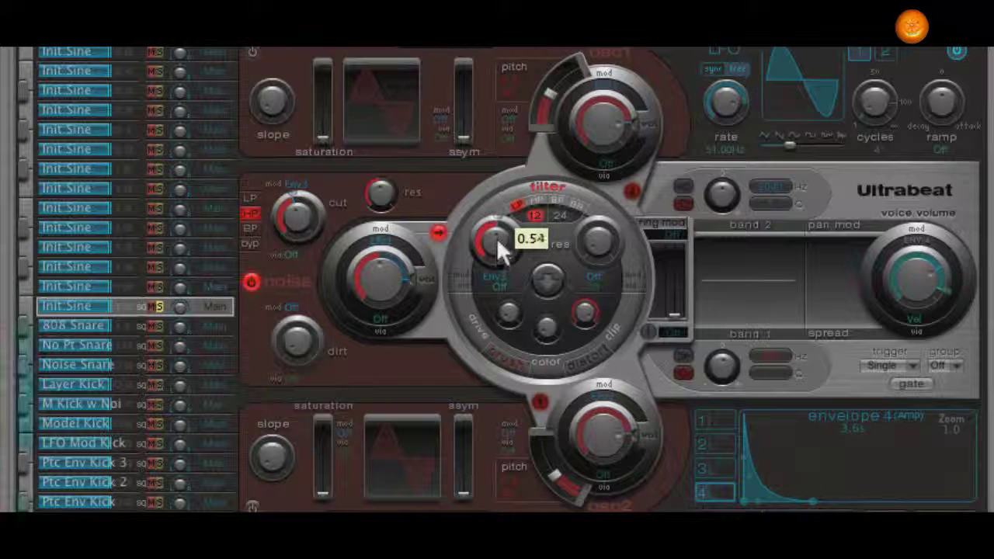
{"action": "left_click_drag", "start_coordinate": [595, 240], "coordinate": [595, 143]}
{"action": "mouse_move", "coordinate": [497, 242]}
{"action": "left_mouse_down"}
{"action": "mouse_move", "coordinate": [499, 222]}
{"action": "mouse_move", "coordinate": [514, 236]}
{"action": "left_mouse_up"}
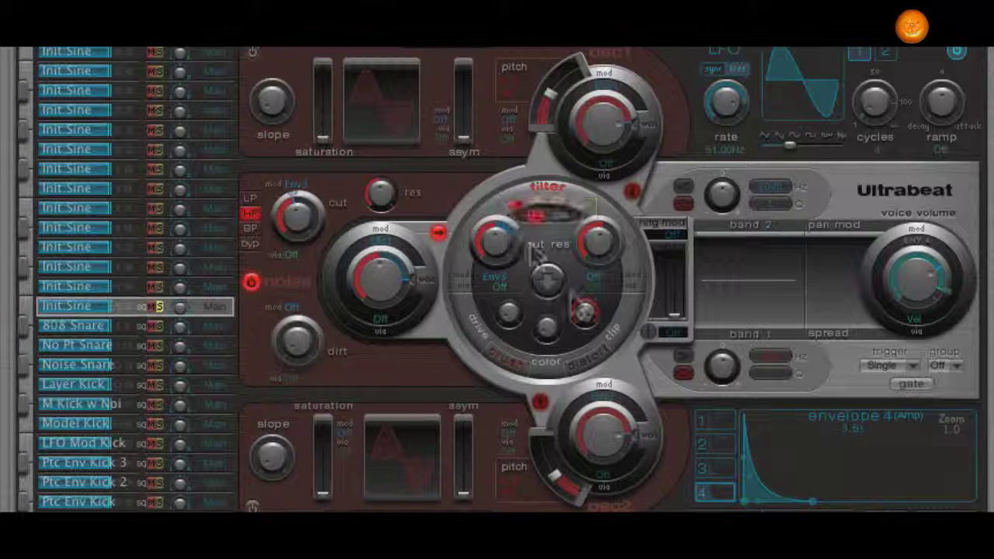
Lengthen envelope 3 to 3.3 s with an inward-curved decay, and enable EQ band 1.
{"action": "left_click", "coordinate": [715, 469]}
{"action": "left_click_drag", "start_coordinate": [756, 503], "coordinate": [794, 502]}
{"action": "left_click_drag", "start_coordinate": [802, 501], "coordinate": [810, 502]}
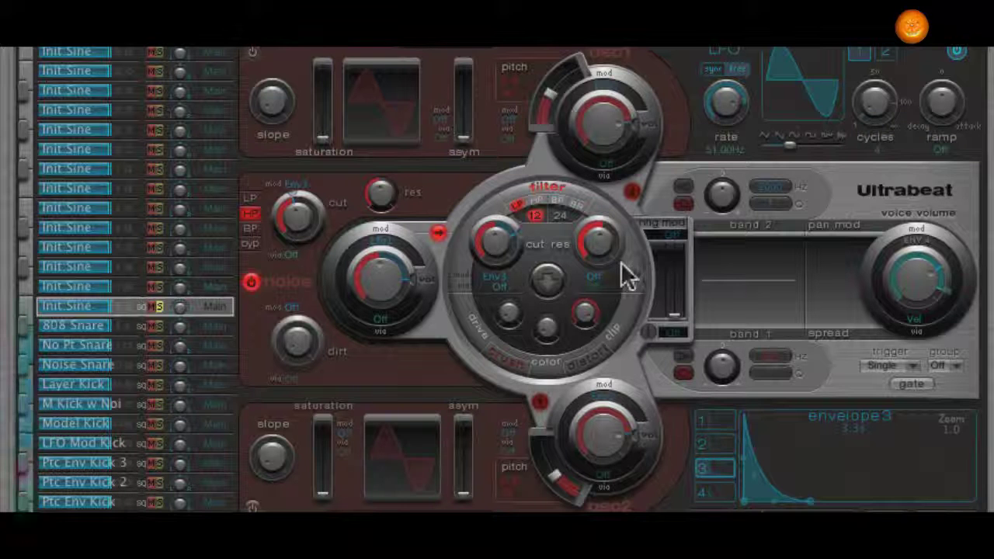
{"action": "left_click", "coordinate": [753, 332]}
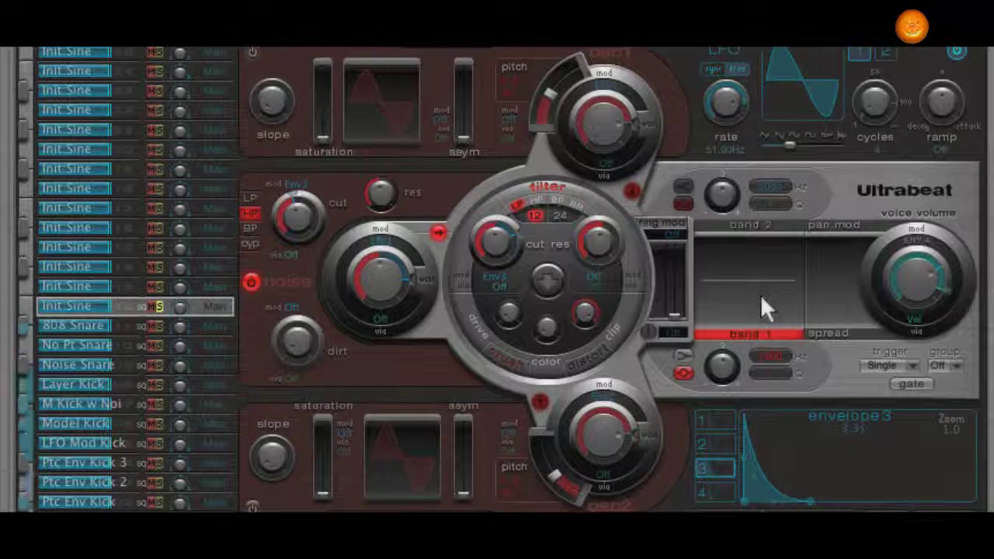
Boost EQ band 1 as a peak, and enable band 2 as a shelf at about 260 Hz with raised gain.
{"action": "left_click_drag", "start_coordinate": [722, 363], "coordinate": [718, 315]}
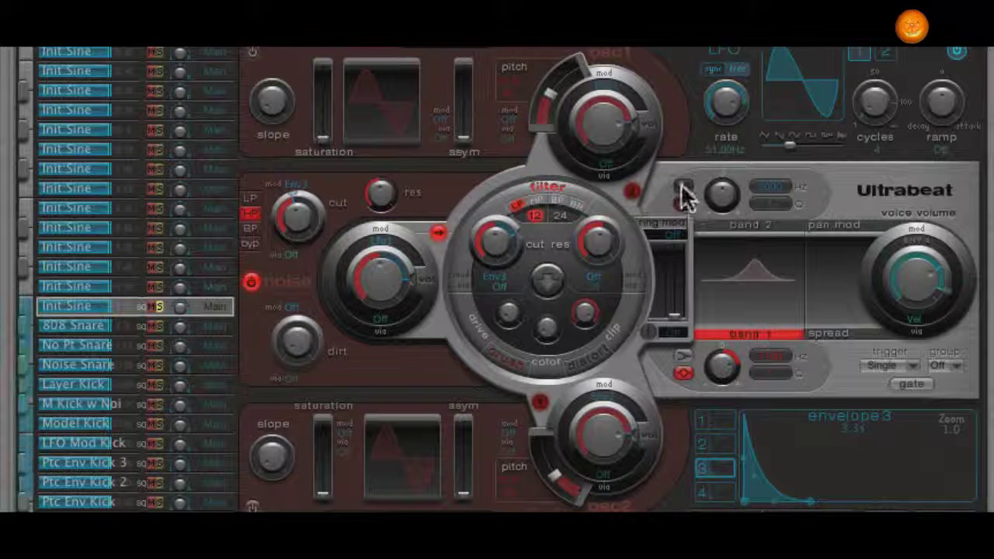
{"action": "left_click", "coordinate": [750, 225]}
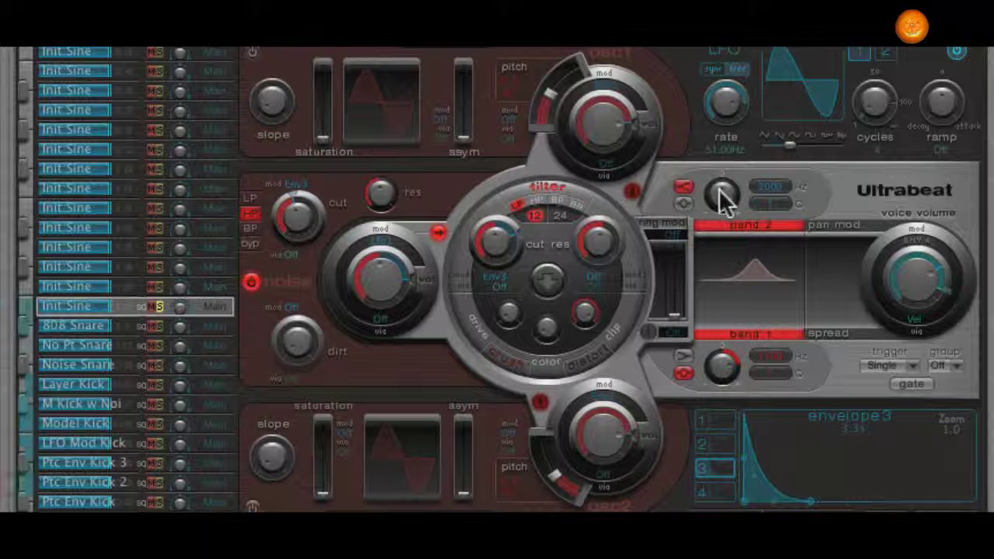
{"action": "left_click_drag", "start_coordinate": [724, 190], "coordinate": [721, 195]}
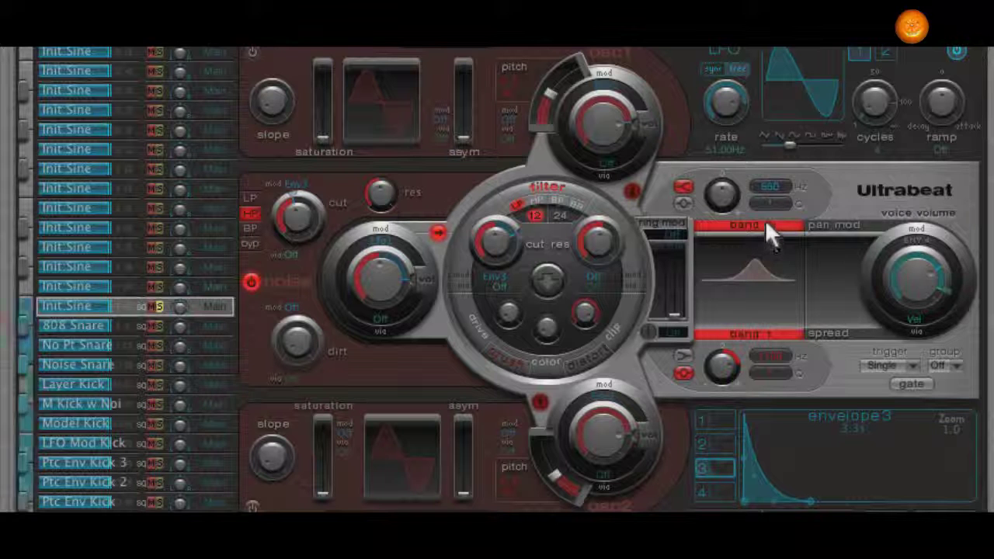
{"action": "left_click_drag", "start_coordinate": [764, 234], "coordinate": [765, 248]}
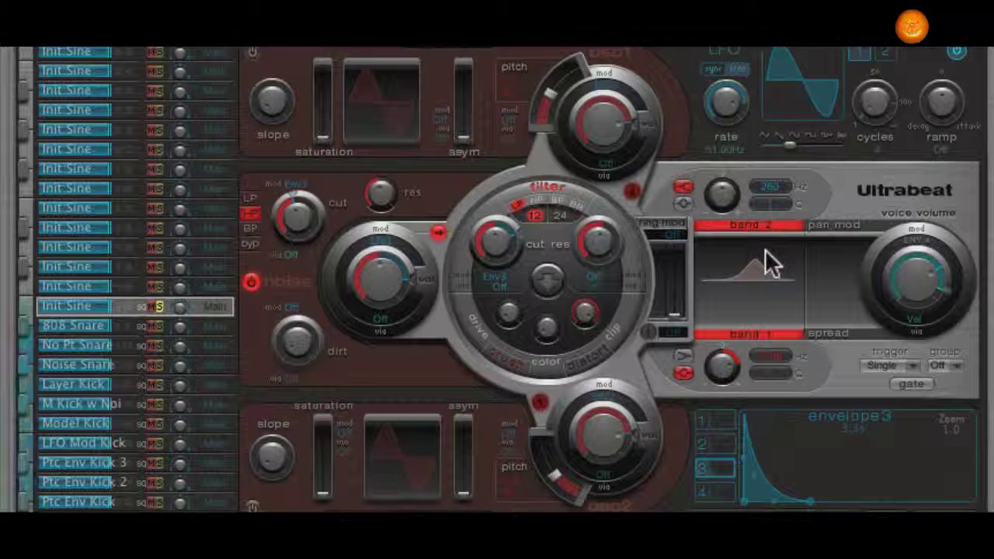
{"action": "left_click_drag", "start_coordinate": [720, 193], "coordinate": [719, 167]}
Fine-tune the voice's balance through its overall volume, noise level, main filter cutoff and the gains of both EQ bands.
{"action": "left_click_drag", "start_coordinate": [928, 284], "coordinate": [923, 265]}
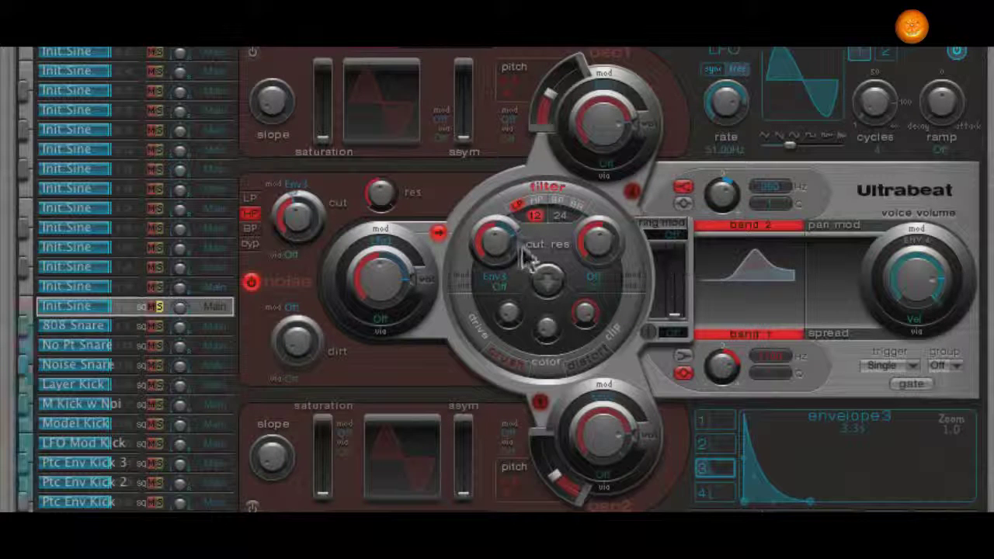
{"action": "left_click_drag", "start_coordinate": [515, 242], "coordinate": [513, 236]}
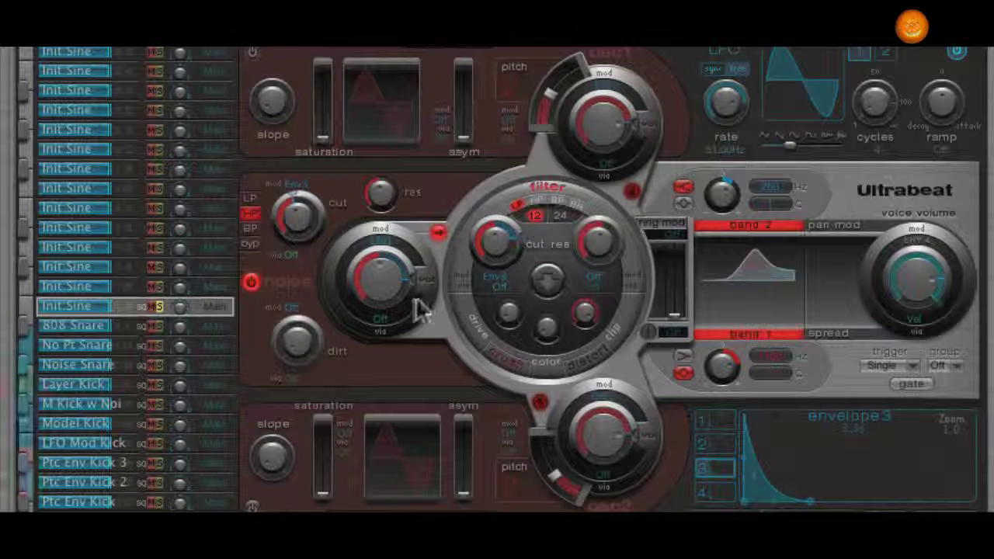
{"action": "mouse_move", "coordinate": [406, 284]}
{"action": "left_mouse_down"}
{"action": "mouse_move", "coordinate": [410, 297]}
{"action": "mouse_move", "coordinate": [409, 288]}
{"action": "left_mouse_up"}
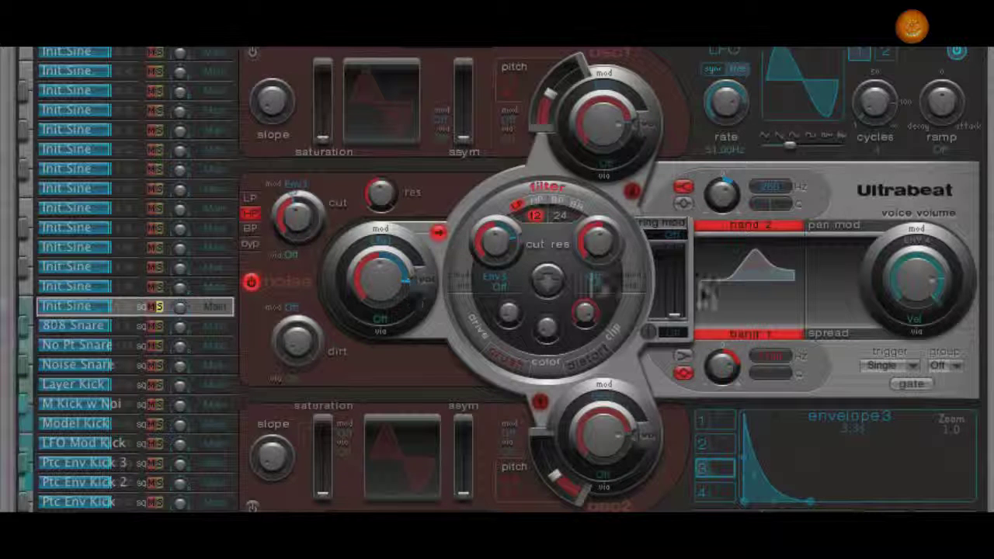
{"action": "mouse_move", "coordinate": [898, 299]}
{"action": "left_mouse_down"}
{"action": "mouse_move", "coordinate": [903, 283]}
{"action": "mouse_move", "coordinate": [904, 295]}
{"action": "left_mouse_up"}
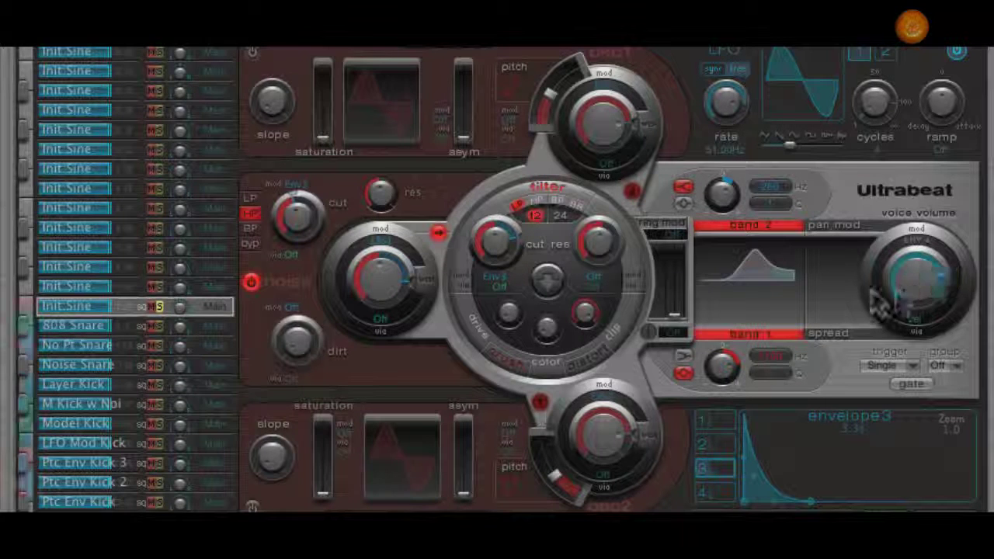
{"action": "left_click_drag", "start_coordinate": [731, 203], "coordinate": [728, 198]}
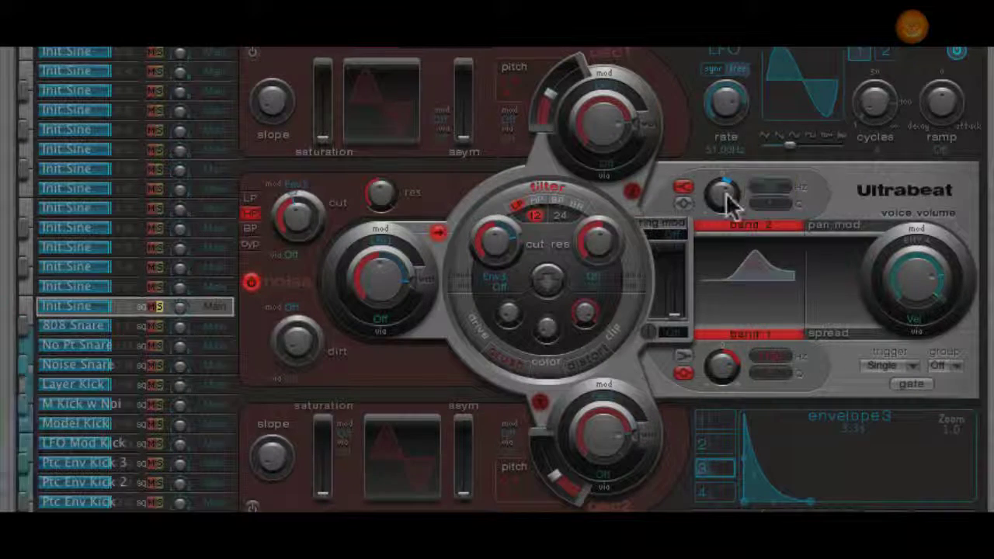
{"action": "left_click_drag", "start_coordinate": [723, 370], "coordinate": [722, 372]}
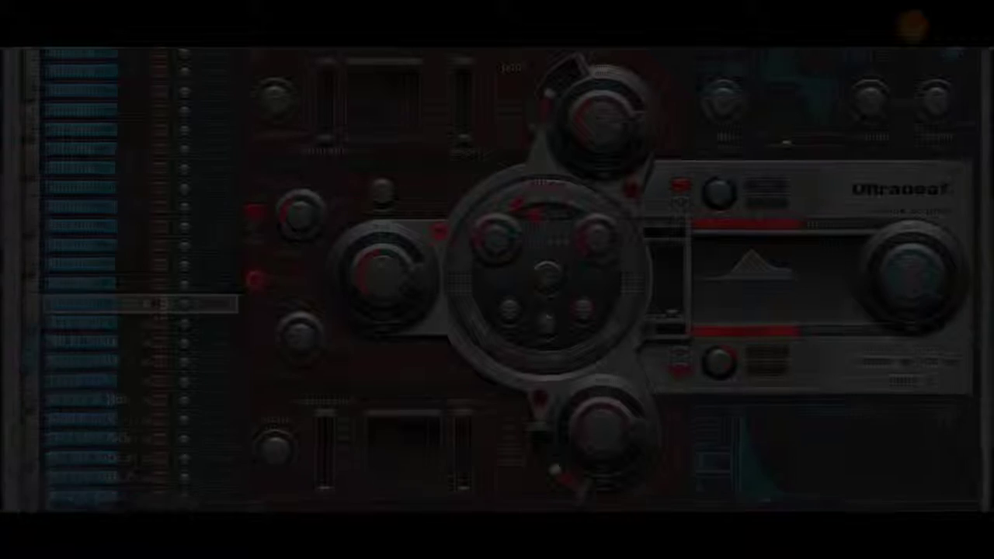
Rename the selected Init Sine voice.
{"action": "double_click", "coordinate": [164, 261]}
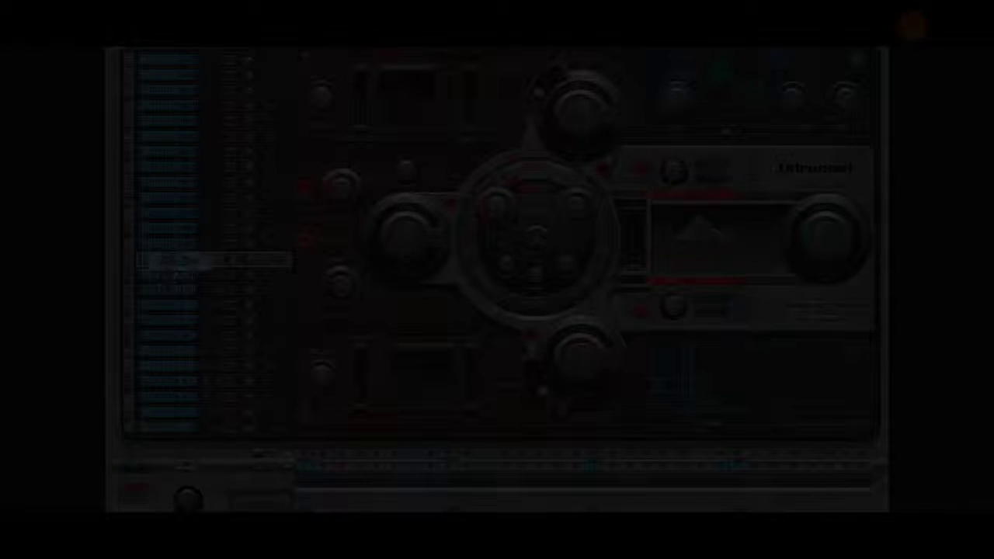
{"action": "key", "text": "Return"}
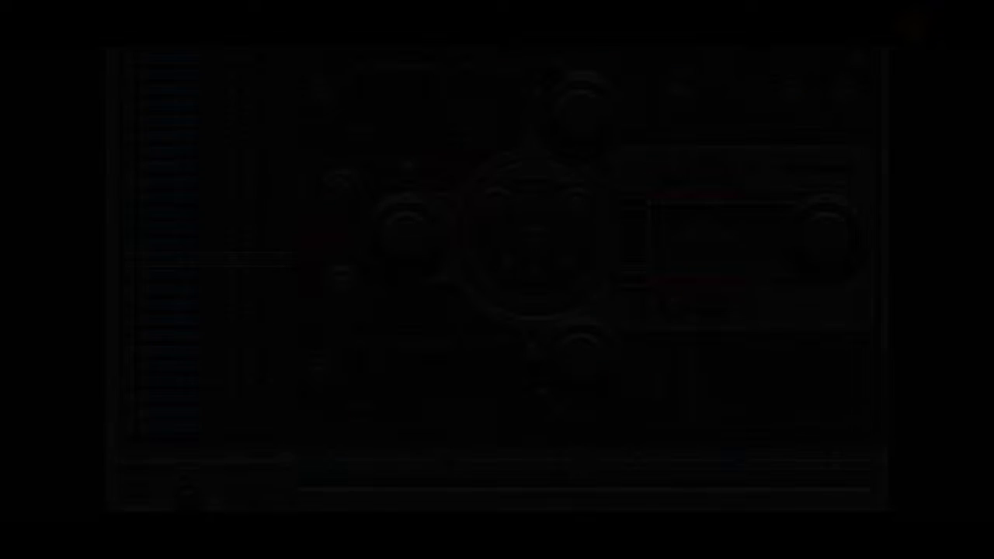